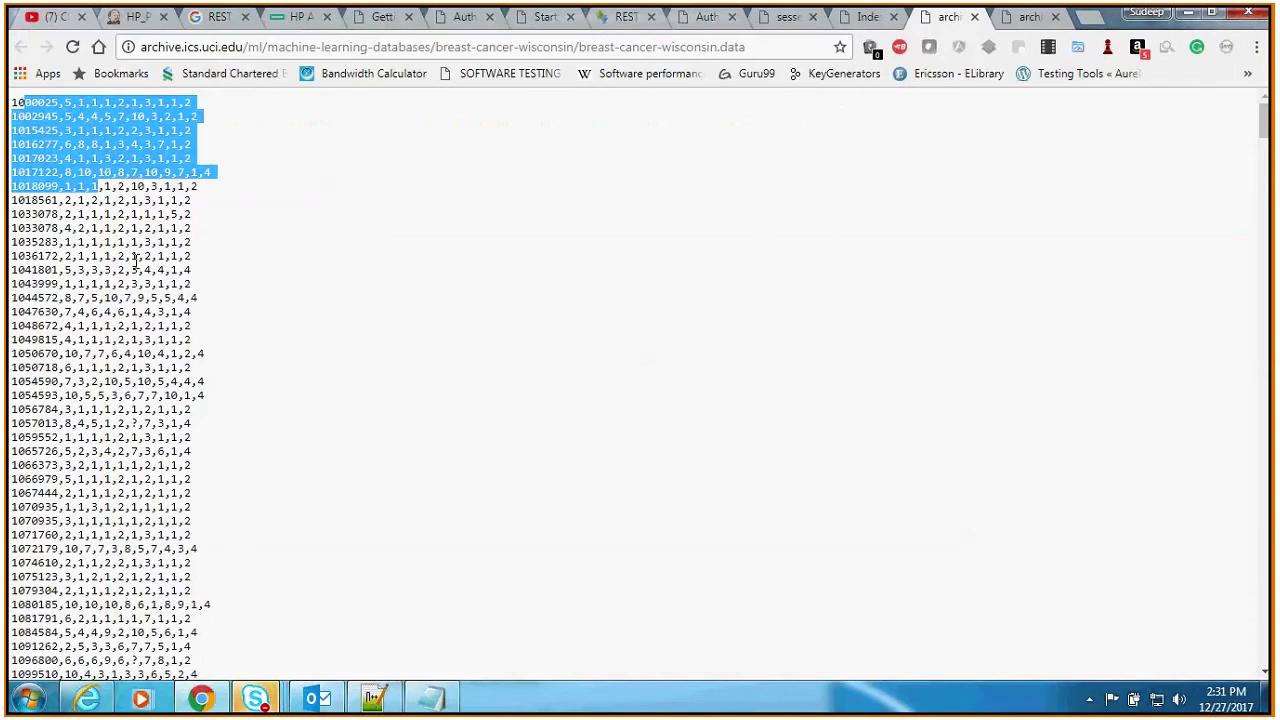
left_click(280, 694)
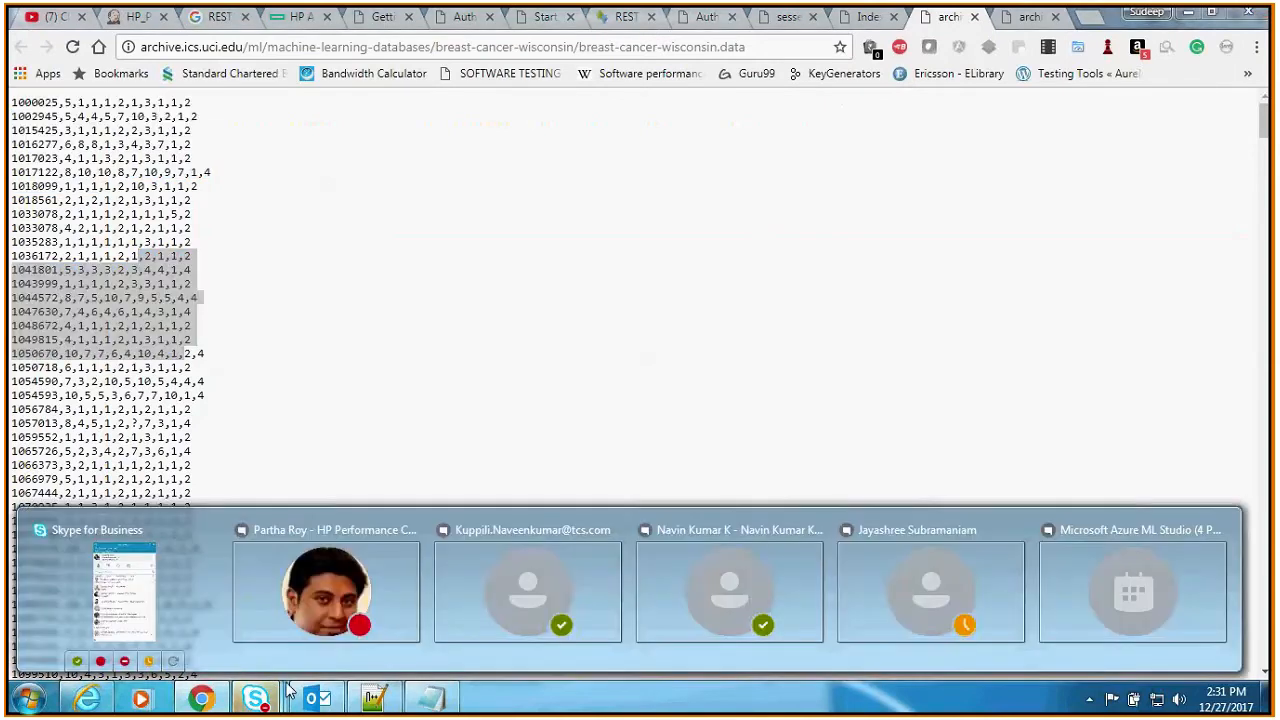
left_click(1133, 590)
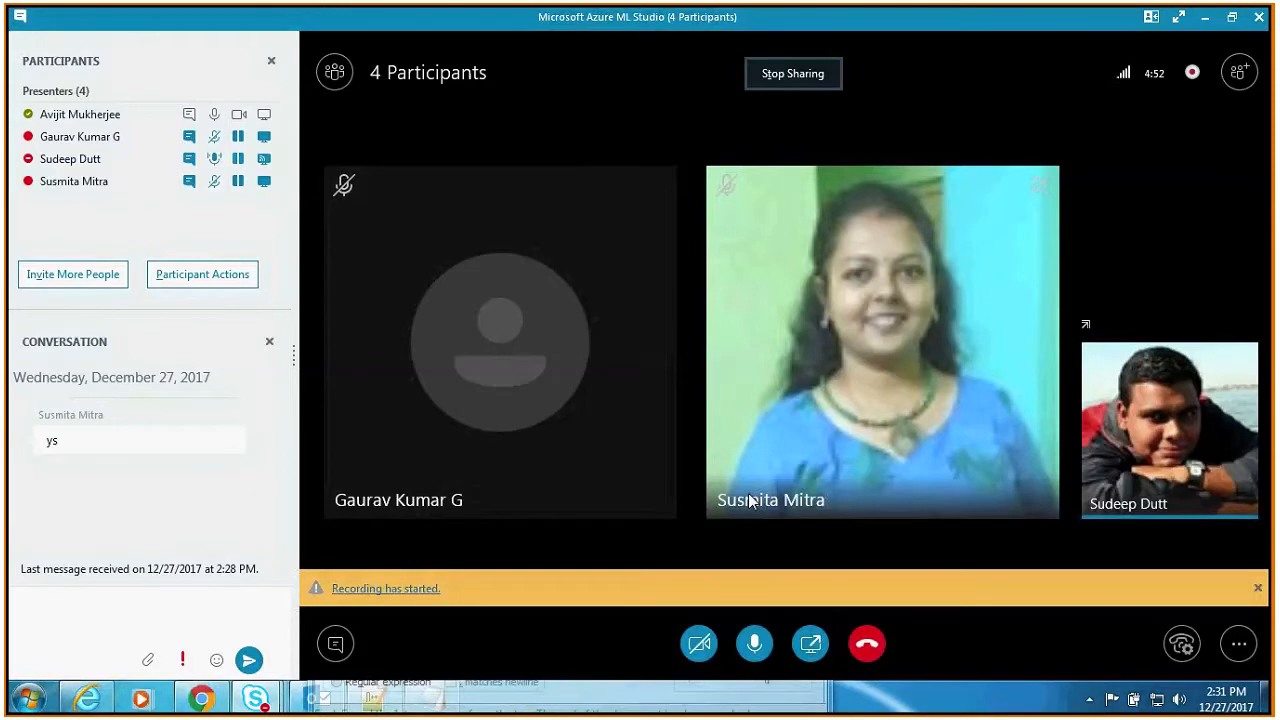
left_click(1210, 19)
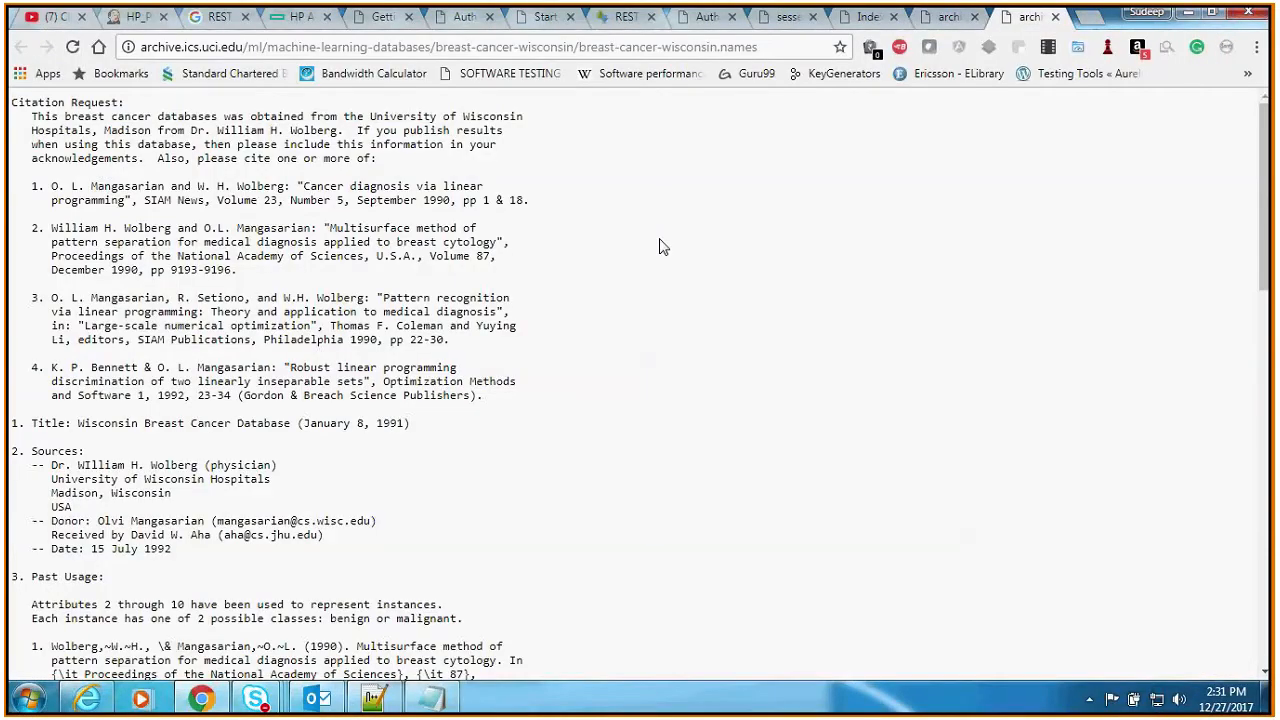
Step: Examine the attribute list and the attributes' value domains in the breast-cancer-wisconsin.names description file
scroll(660, 247, "down", 5)
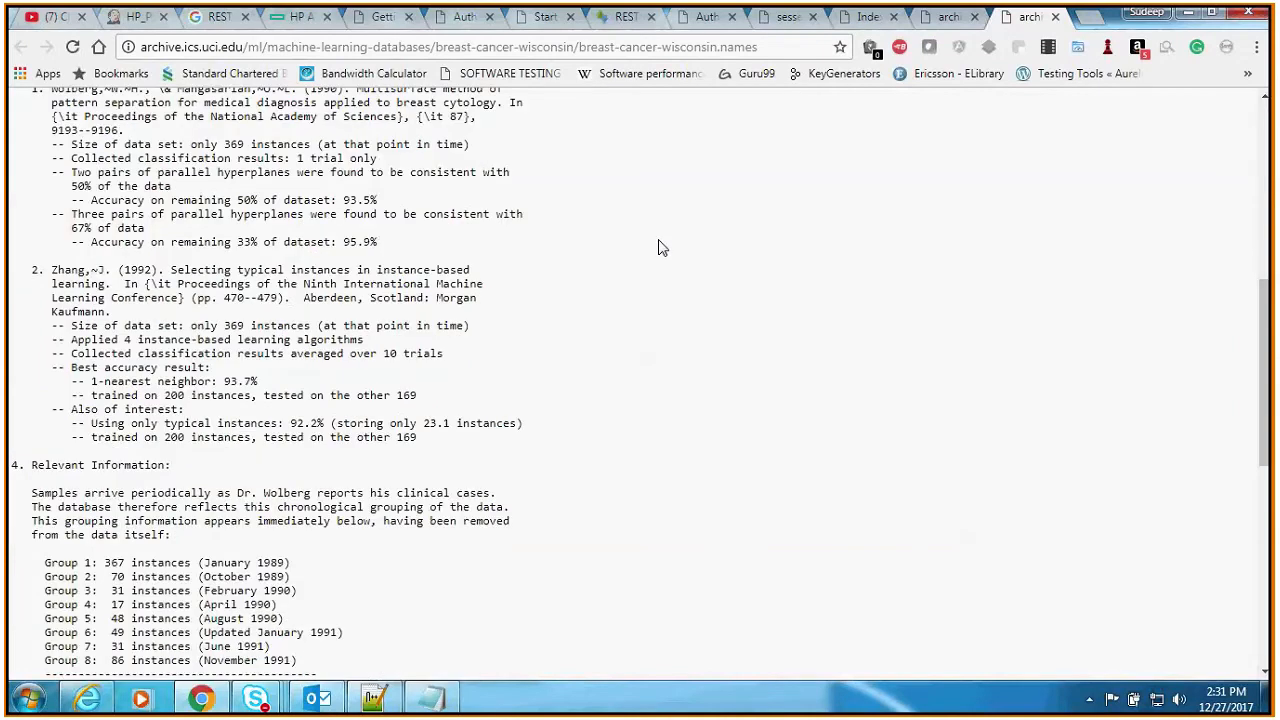
scroll(662, 250, "down", 3)
scroll(662, 256, "down", 2)
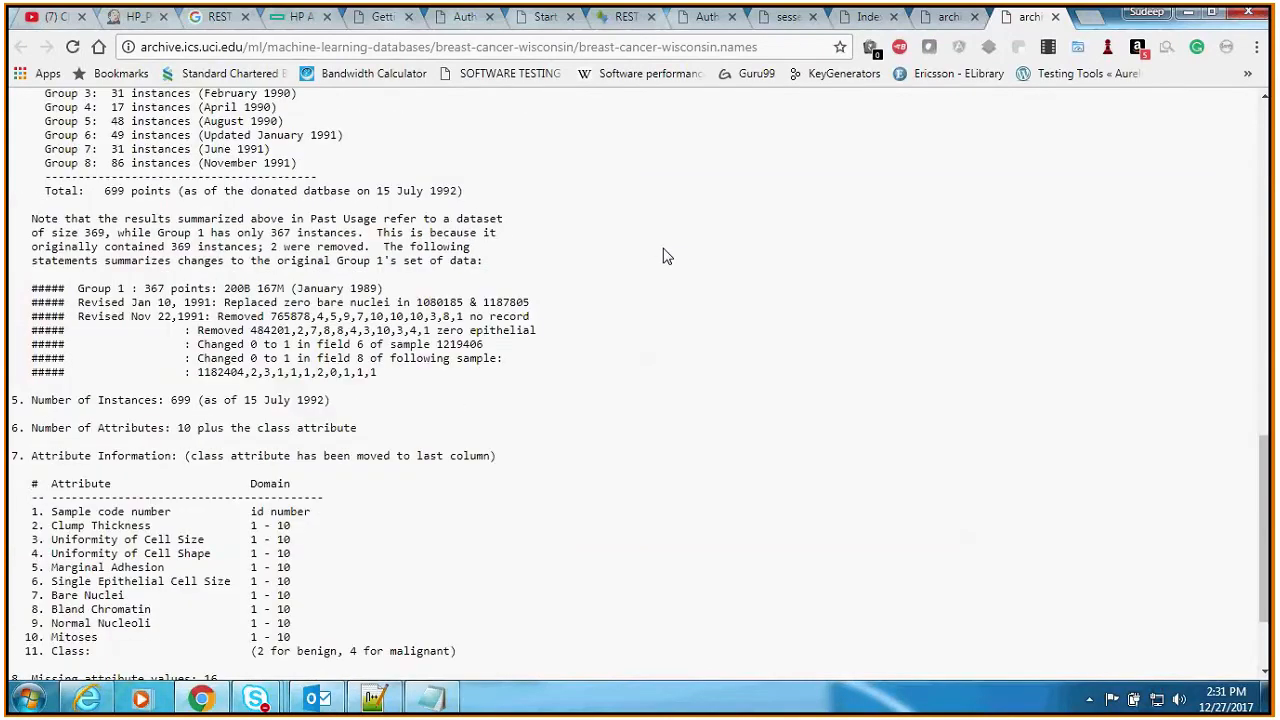
scroll(662, 256, "down", 1)
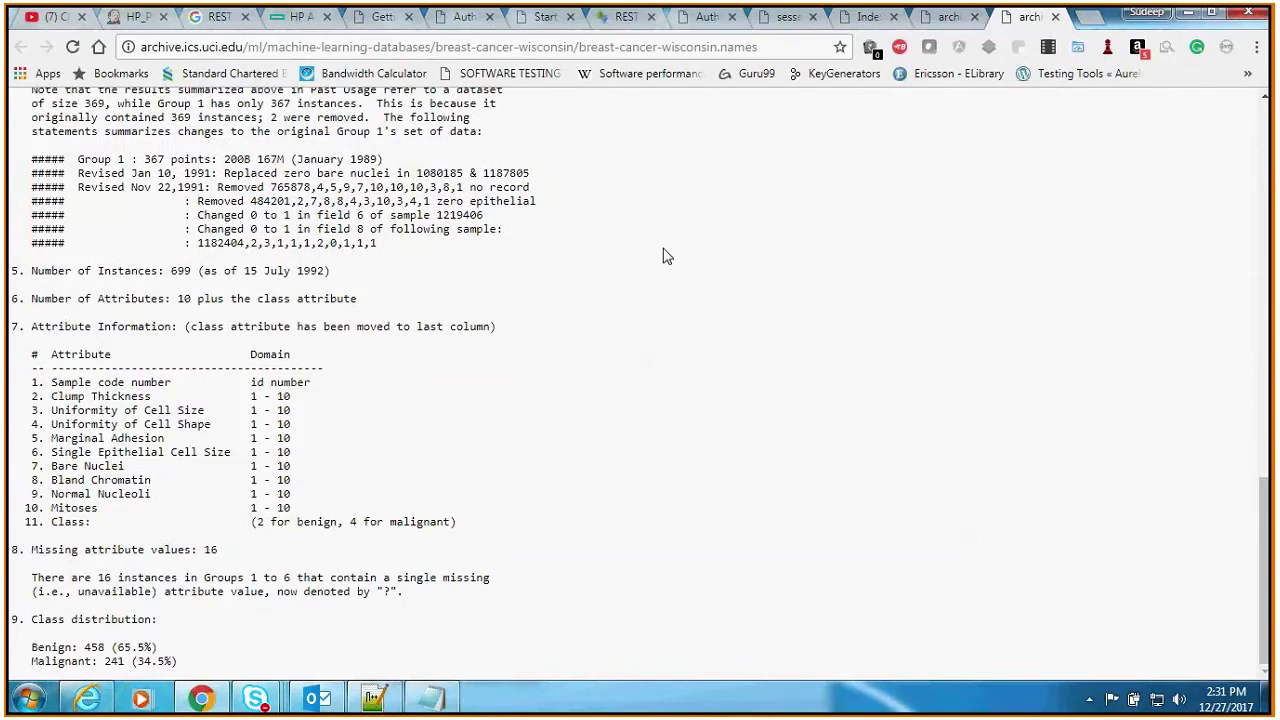
left_click_drag(53, 381, 174, 381)
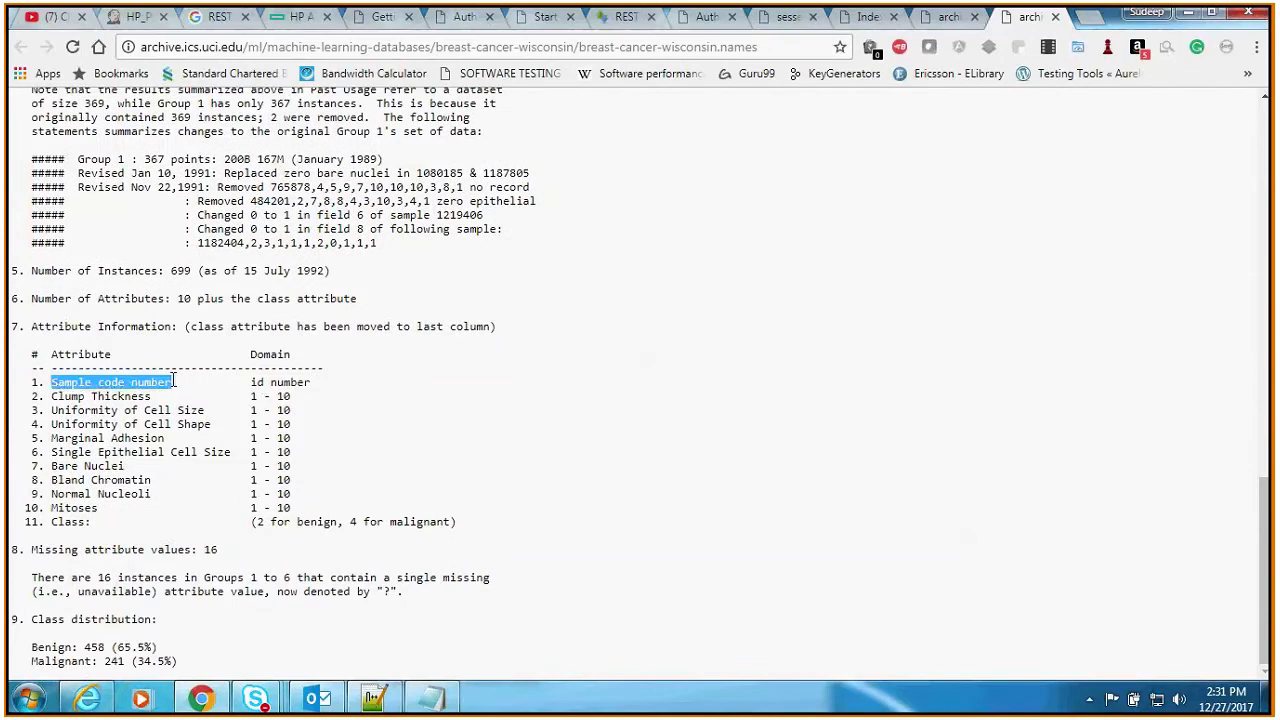
left_click(319, 391)
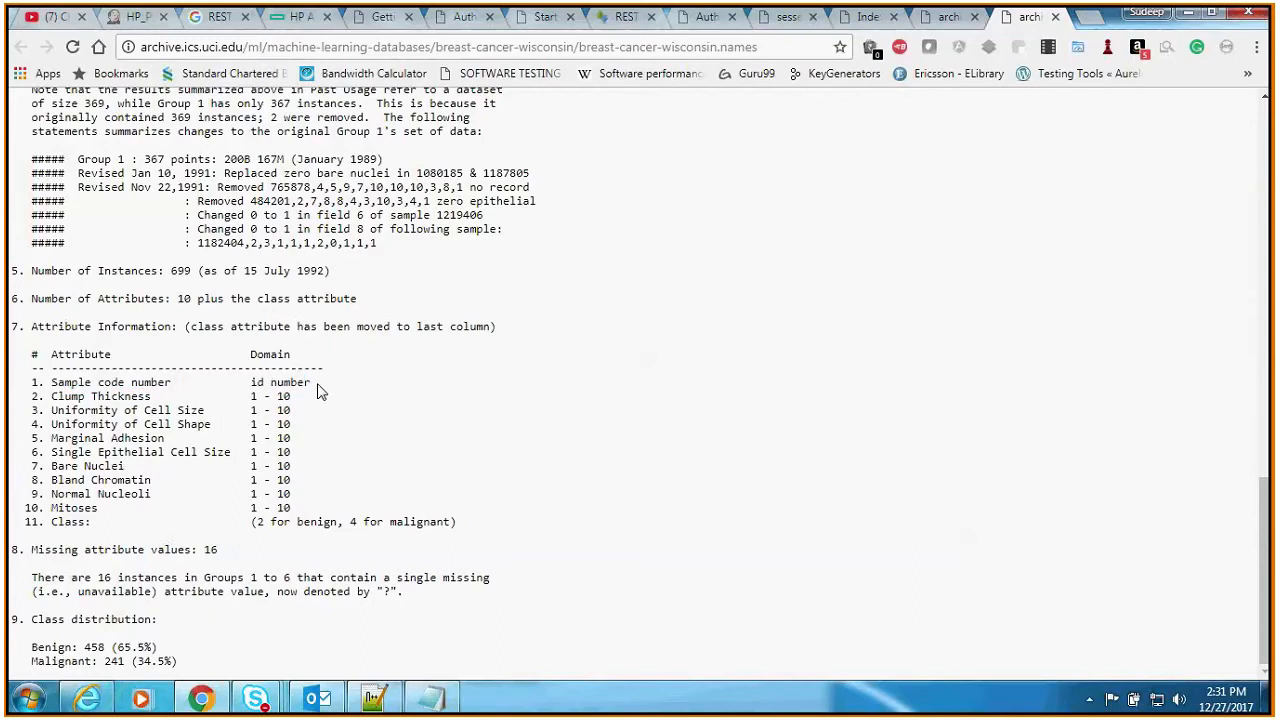
left_click_drag(58, 397, 125, 397)
left_click_drag(246, 399, 321, 398)
left_click_drag(100, 410, 148, 467)
left_click_drag(112, 411, 157, 492)
left_click(157, 492)
Step: Examine how the Class attribute is coded in the description file and return to the breast-cancer-wisconsin.data file
left_click_drag(53, 522, 98, 524)
left_click(117, 526)
left_click_drag(47, 522, 463, 534)
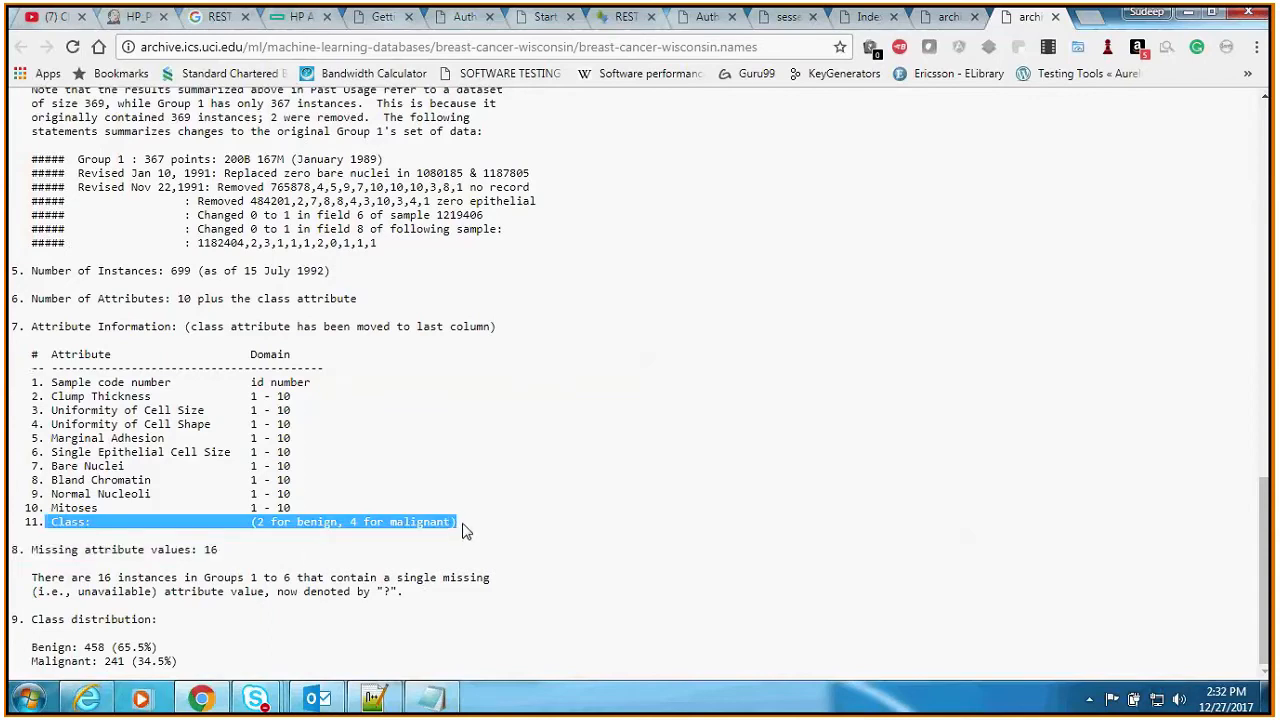
left_click(465, 531)
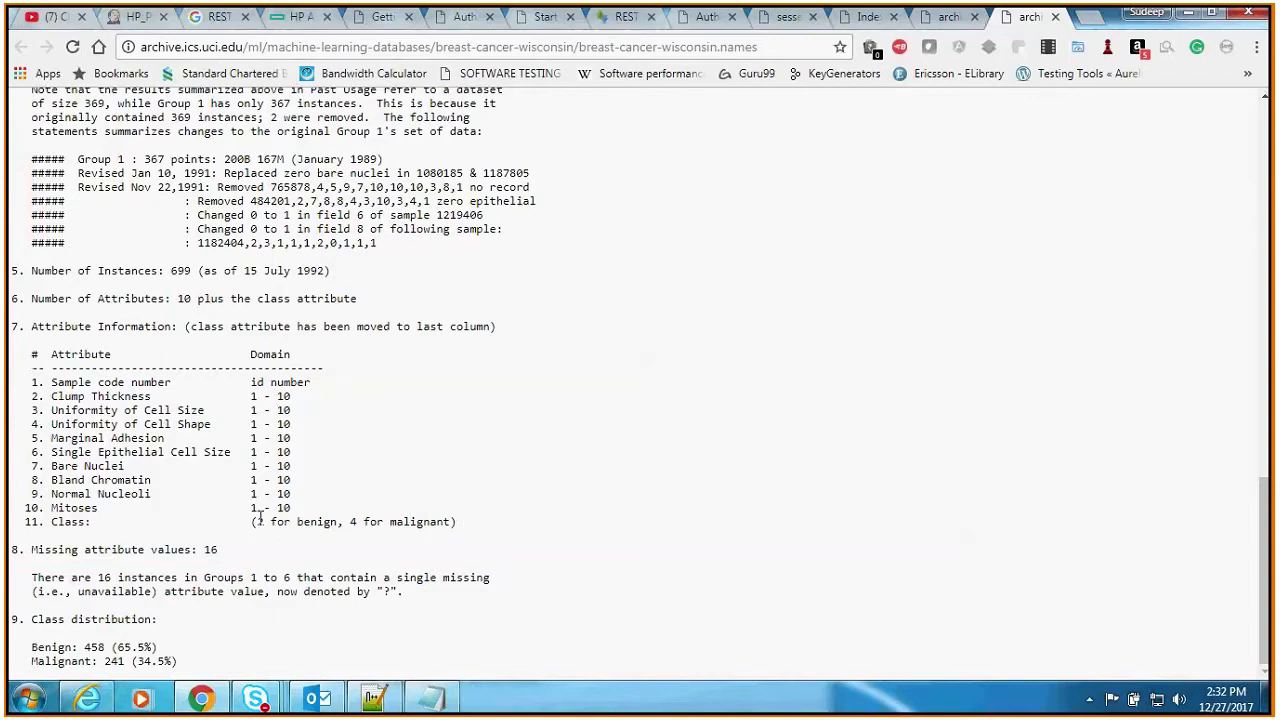
left_click_drag(258, 521, 272, 521)
left_click(224, 529)
left_click(966, 18)
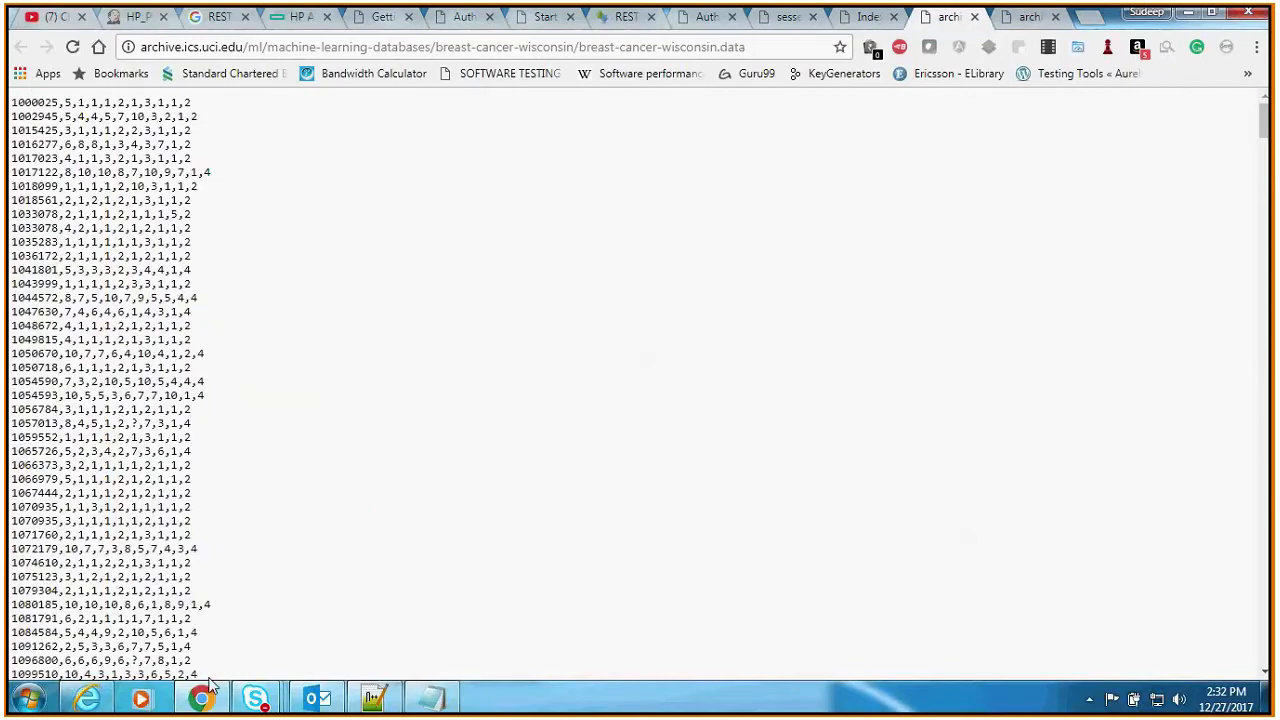
Step: Switch to Microsoft Azure Machine Learning Studio, view the workspace's projects and dismiss the dataset deletion notification
left_click(86, 698)
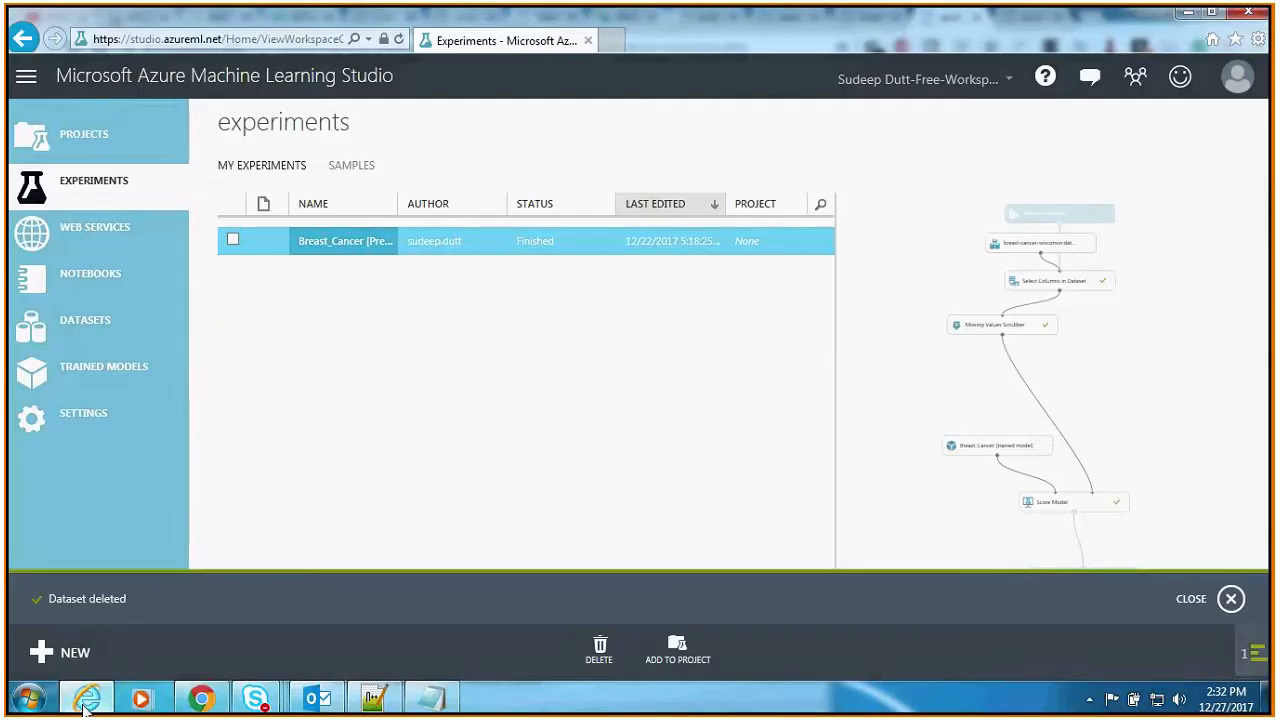
left_click(105, 133)
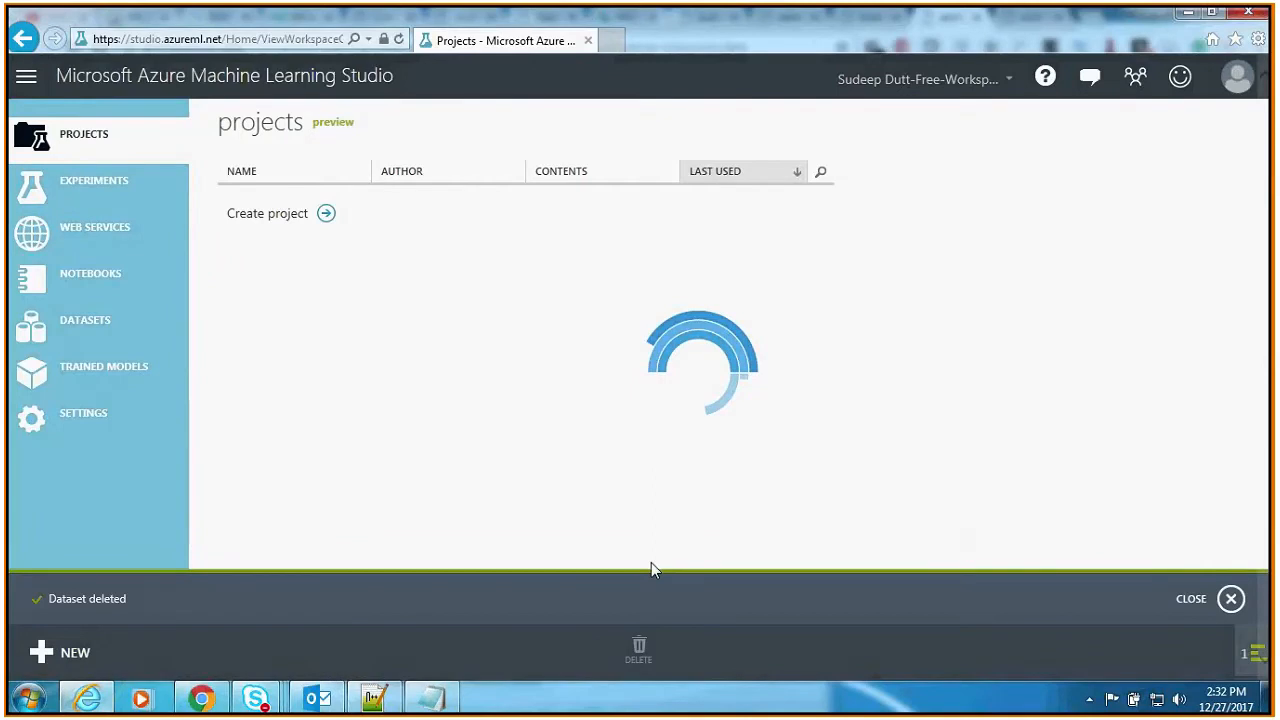
left_click(1229, 600)
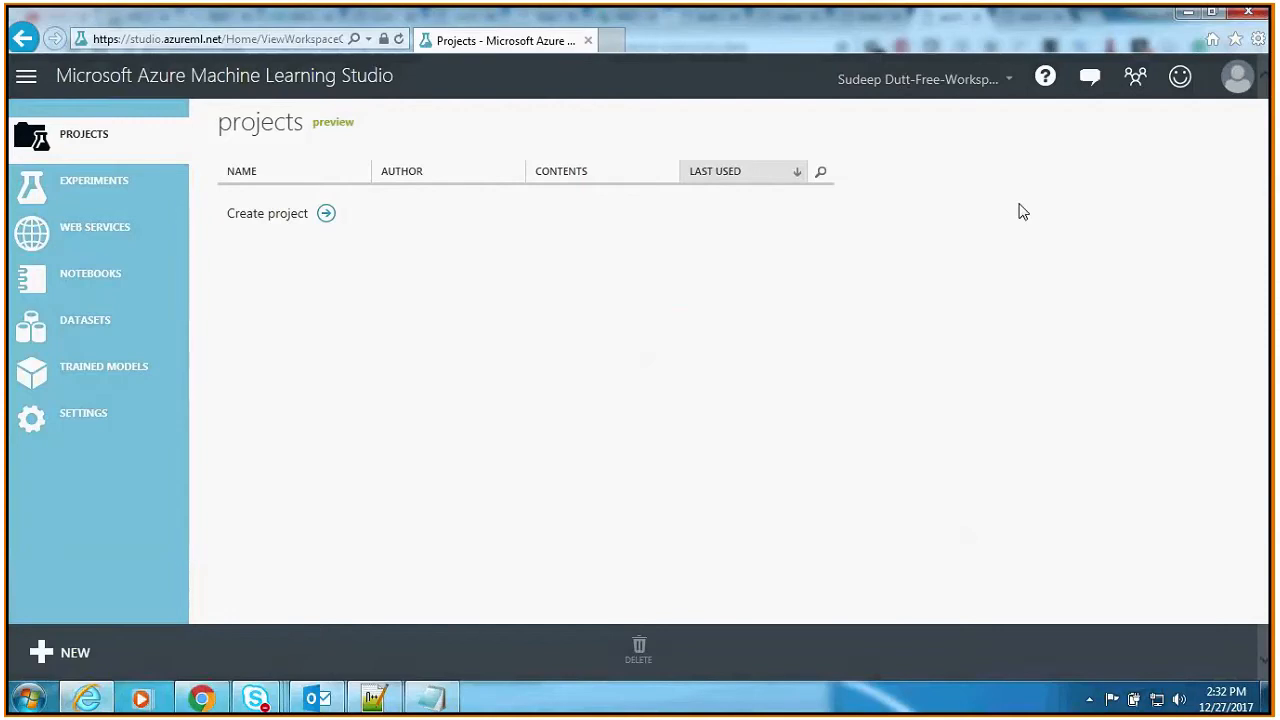
Step: Delete the existing dataset from the workspace's own datasets, including its use in the Breast_Cancer [Predictive Exp.] experiment
left_click(78, 338)
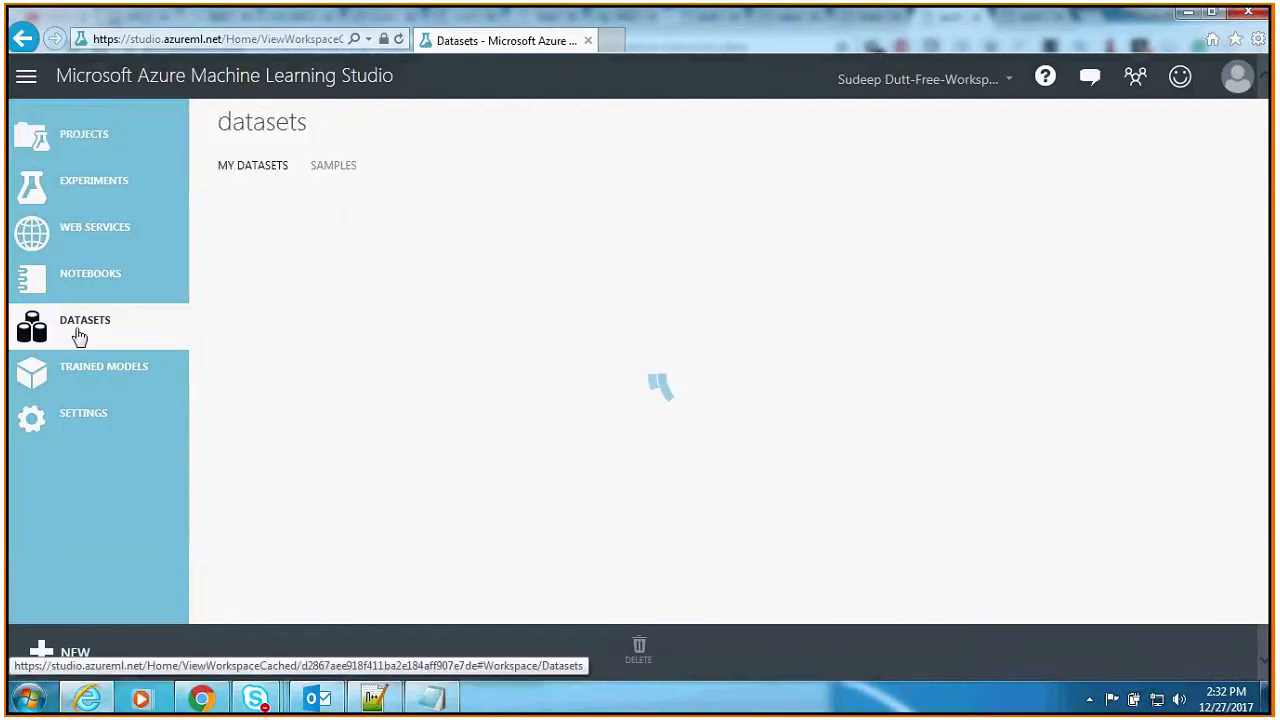
left_click(232, 240)
left_click(565, 650)
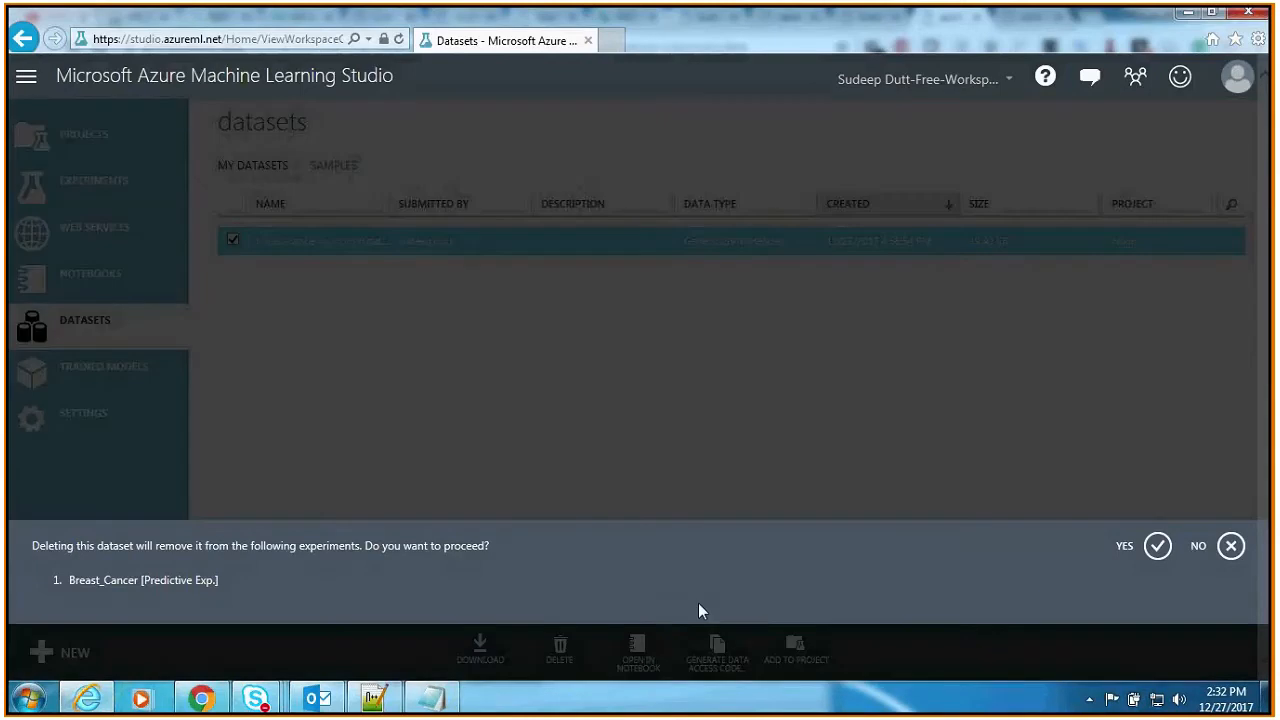
left_click(1157, 546)
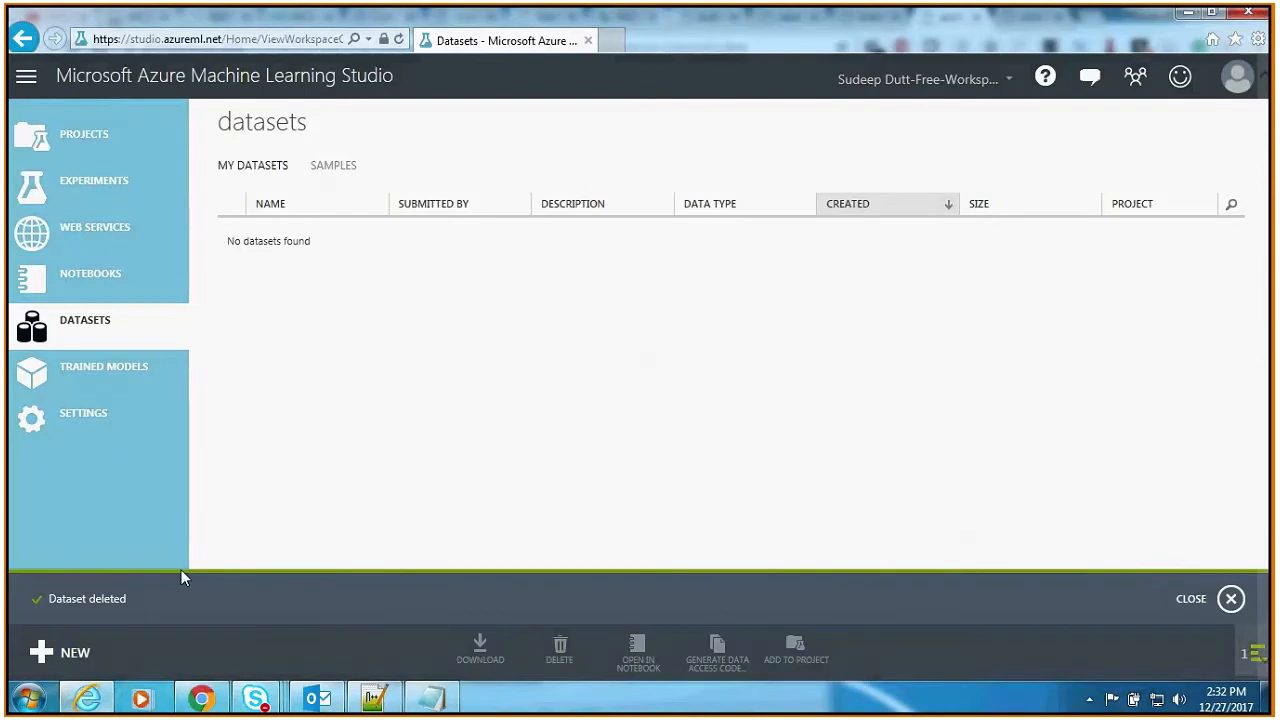
Step: Start a new dataset upload from a local file and choose breast-cancer-wisconsin.data.txt from the inner Ericsson Machine Learning folder under Documents
left_click(62, 654)
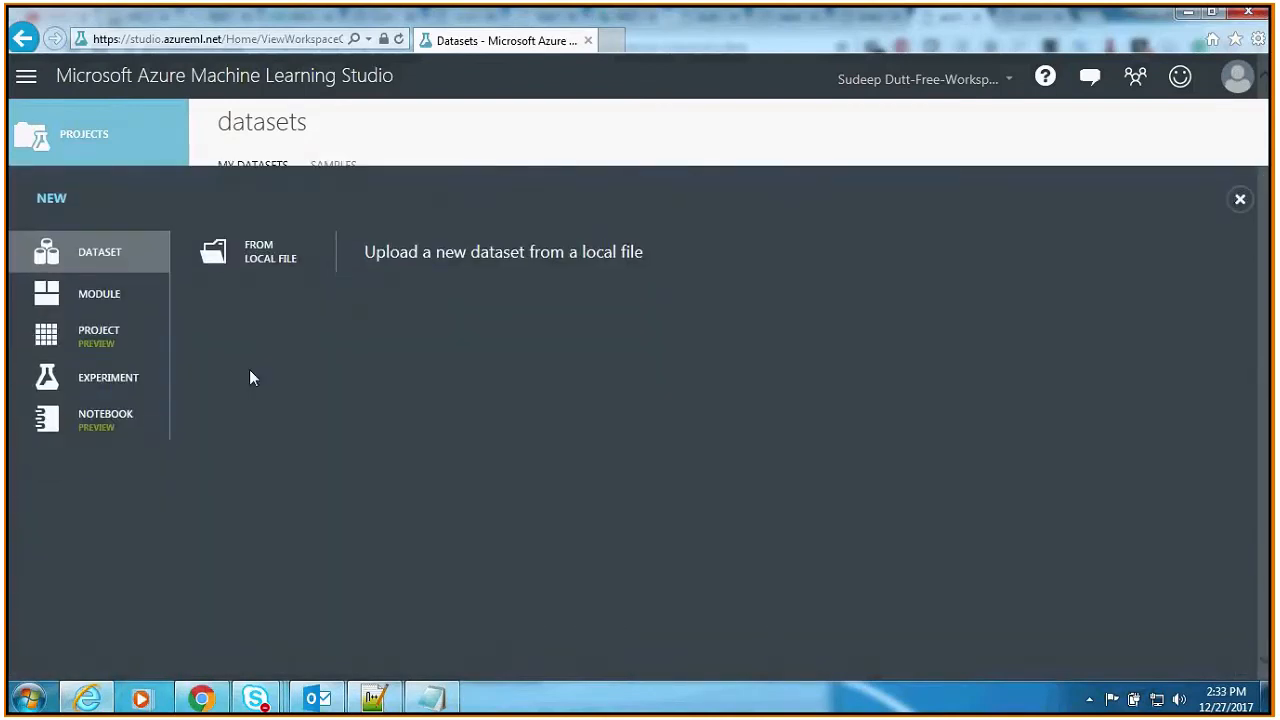
left_click(278, 256)
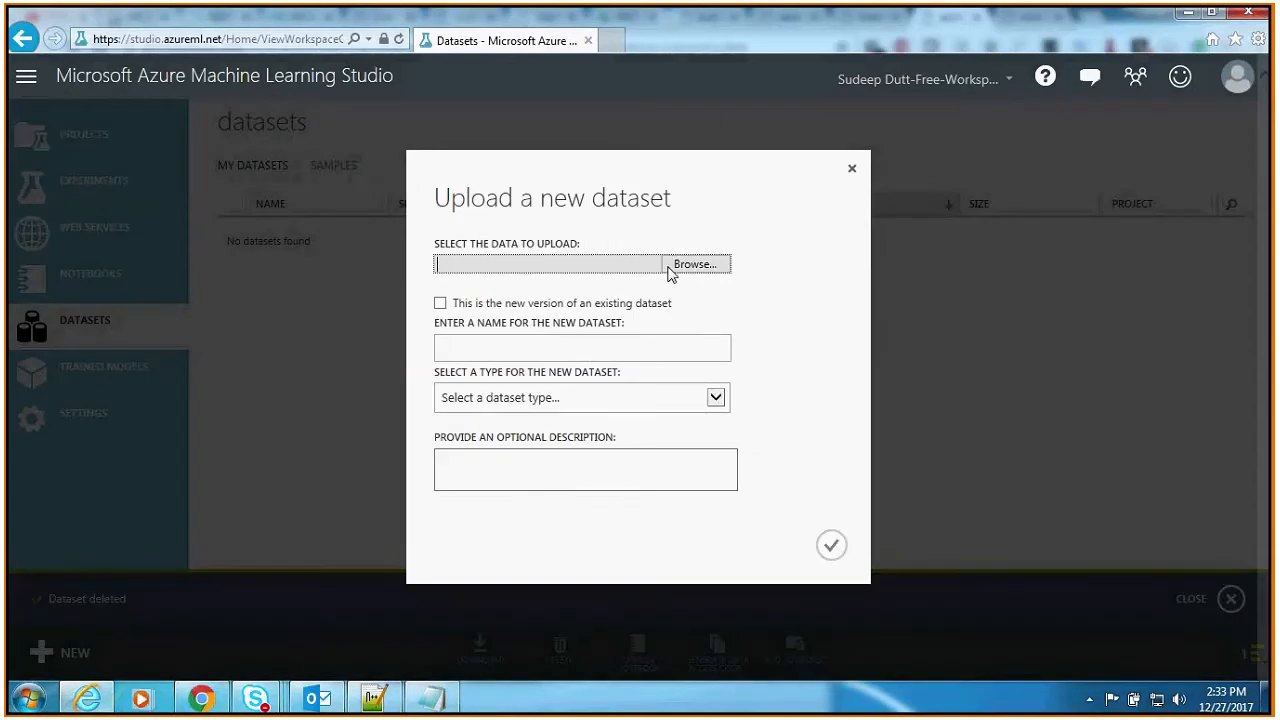
left_click(698, 266)
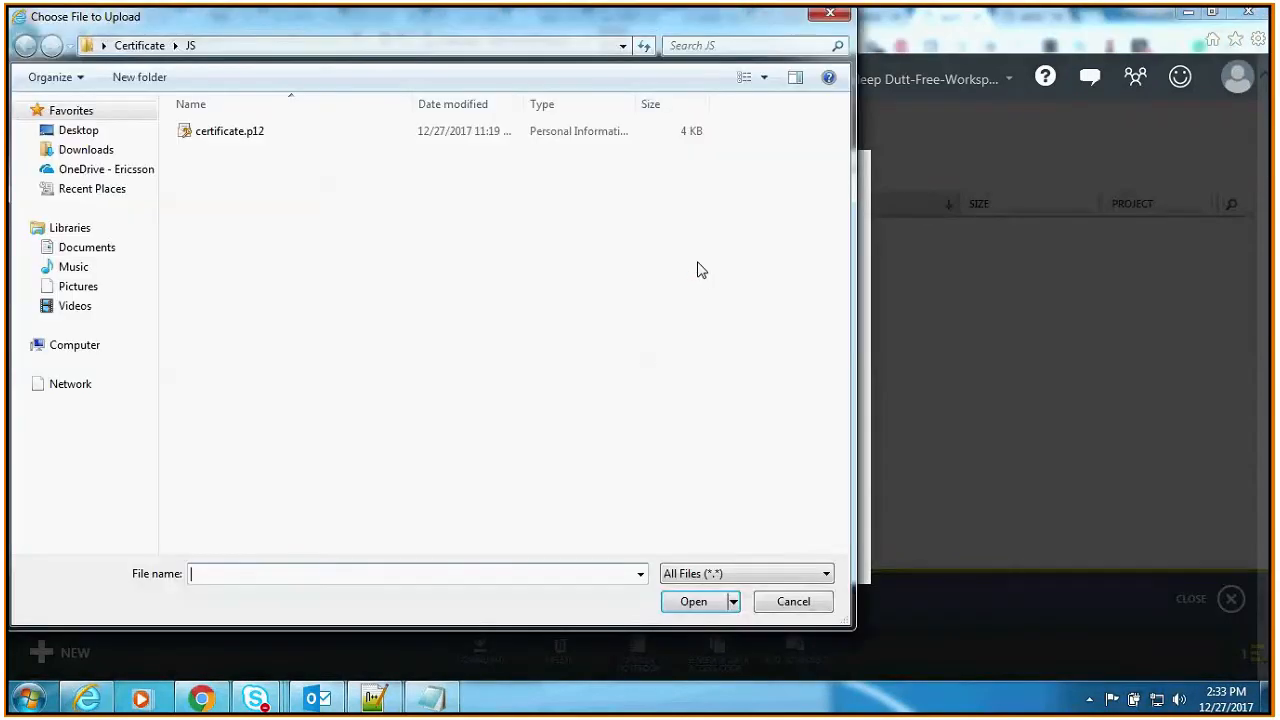
left_click(74, 345)
double_click(240, 169)
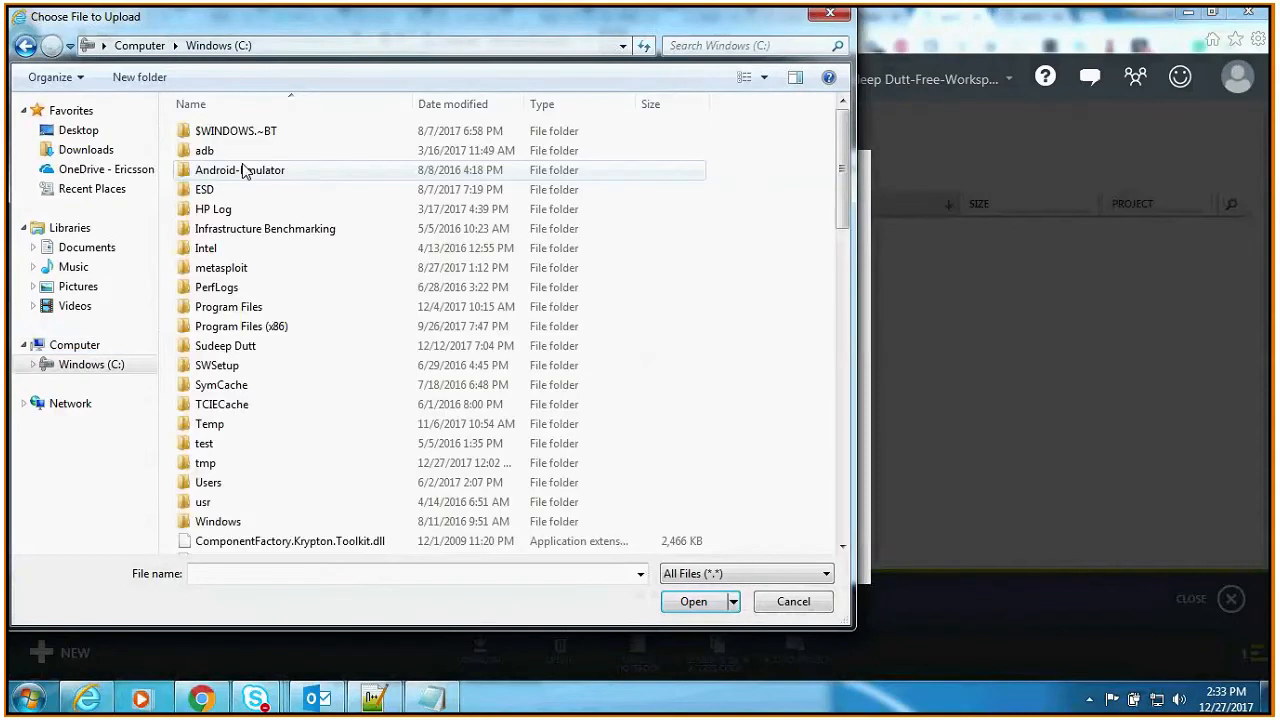
double_click(225, 345)
double_click(298, 185)
type("Ericsson")
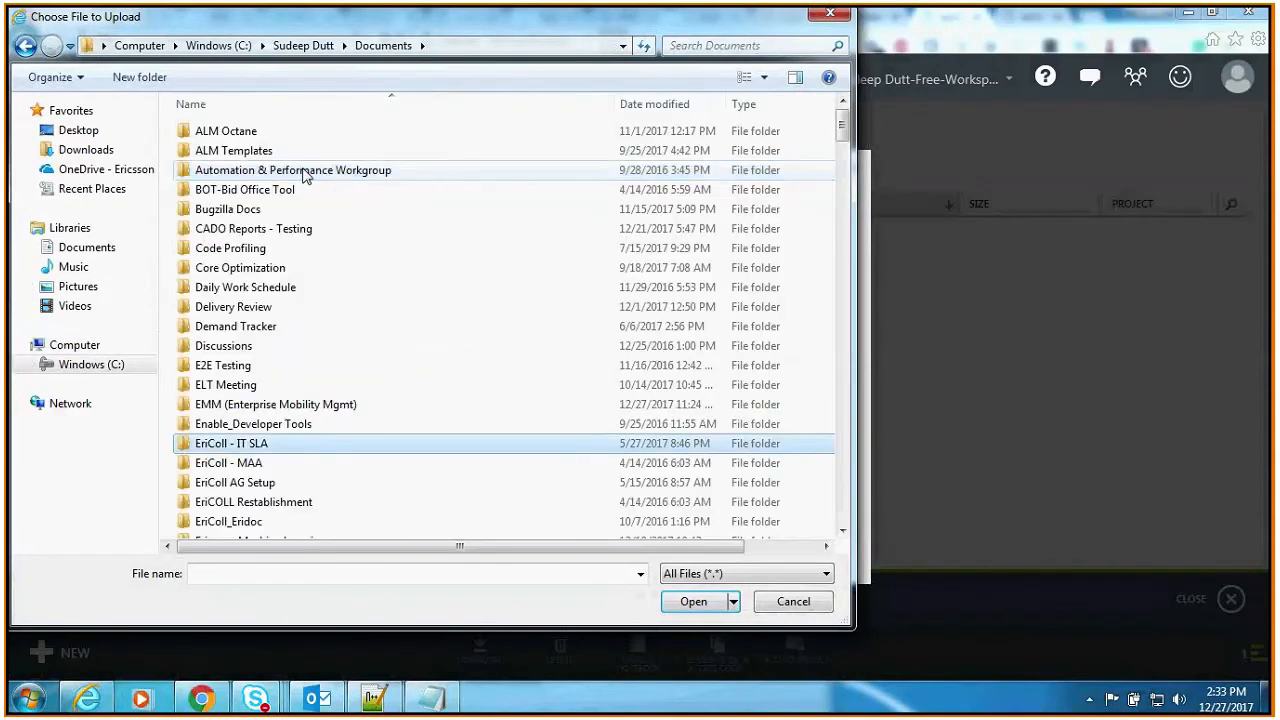
key("Return")
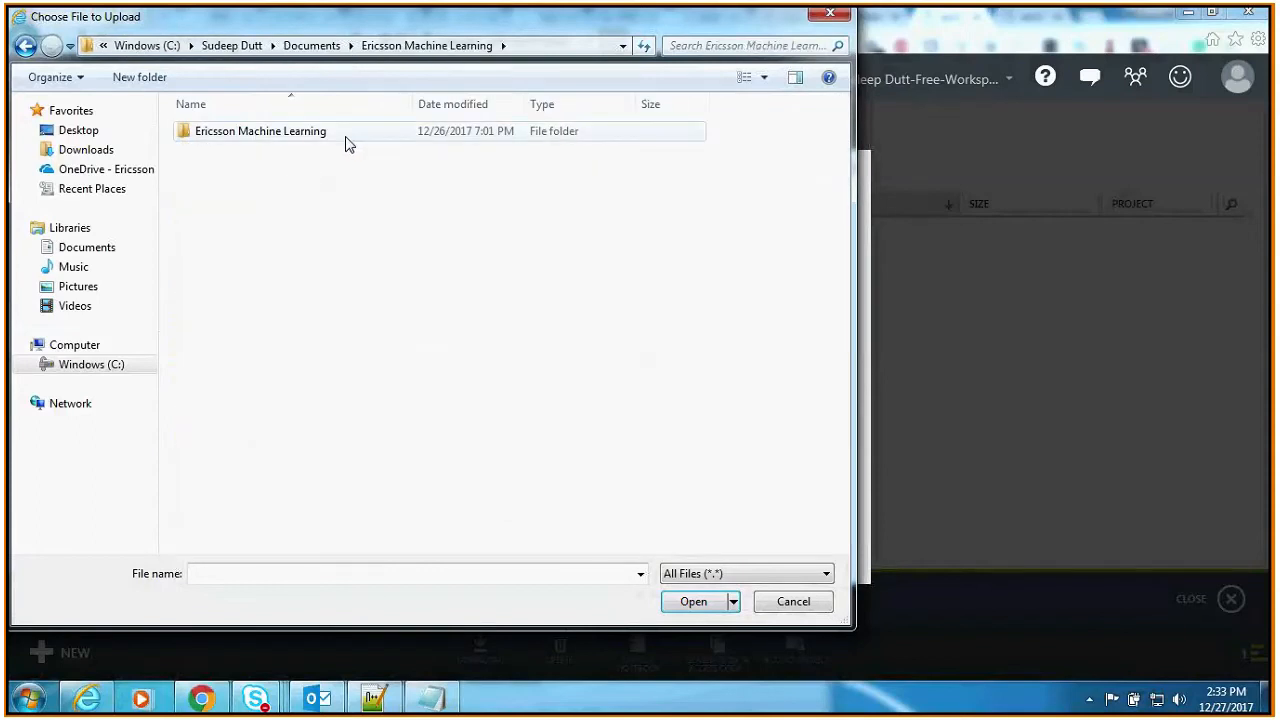
double_click(300, 131)
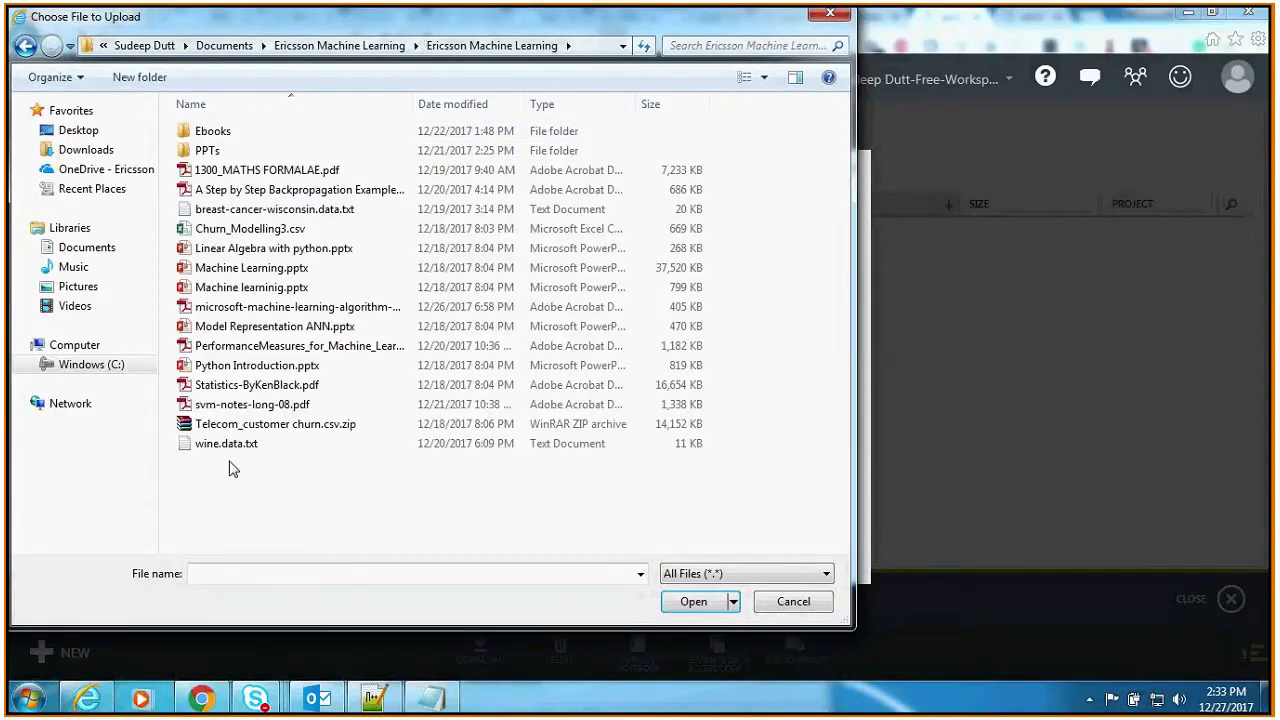
left_click(260, 209)
left_click(697, 598)
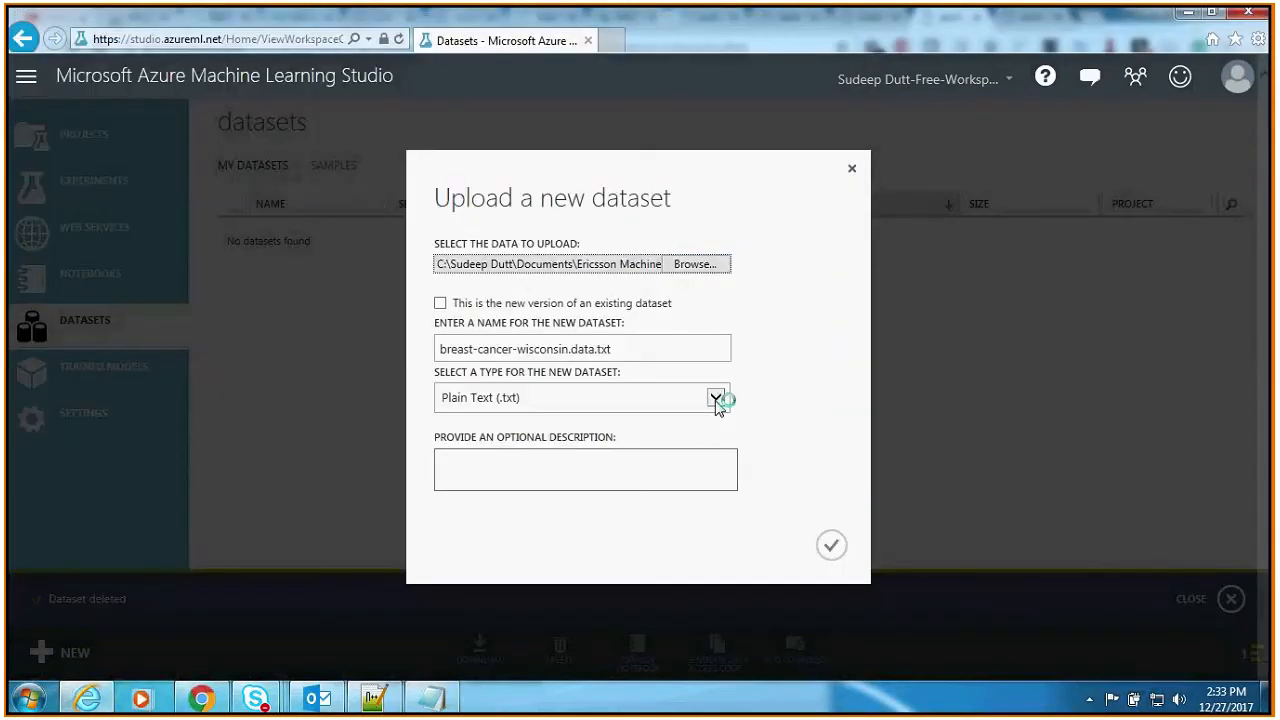
Step: Set the new dataset's type to Generic CSV File With no header (.nh.csv)
left_click(716, 398)
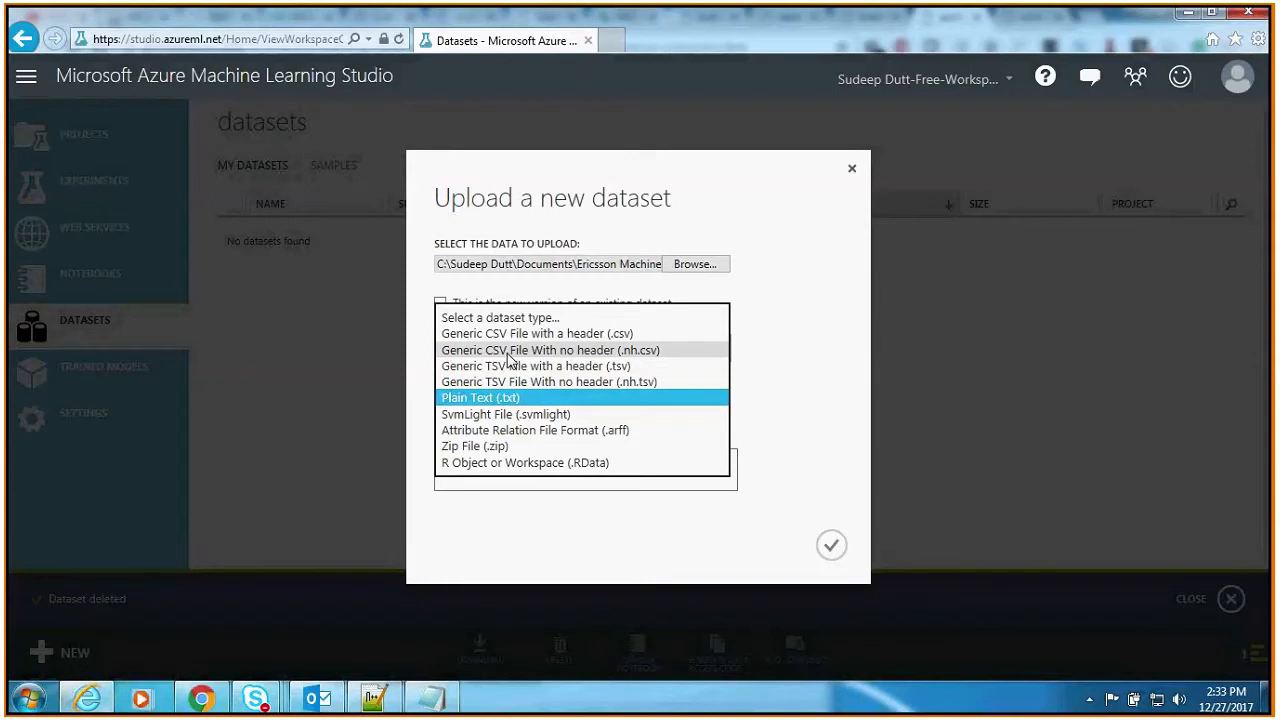
left_click(811, 349)
left_click(678, 404)
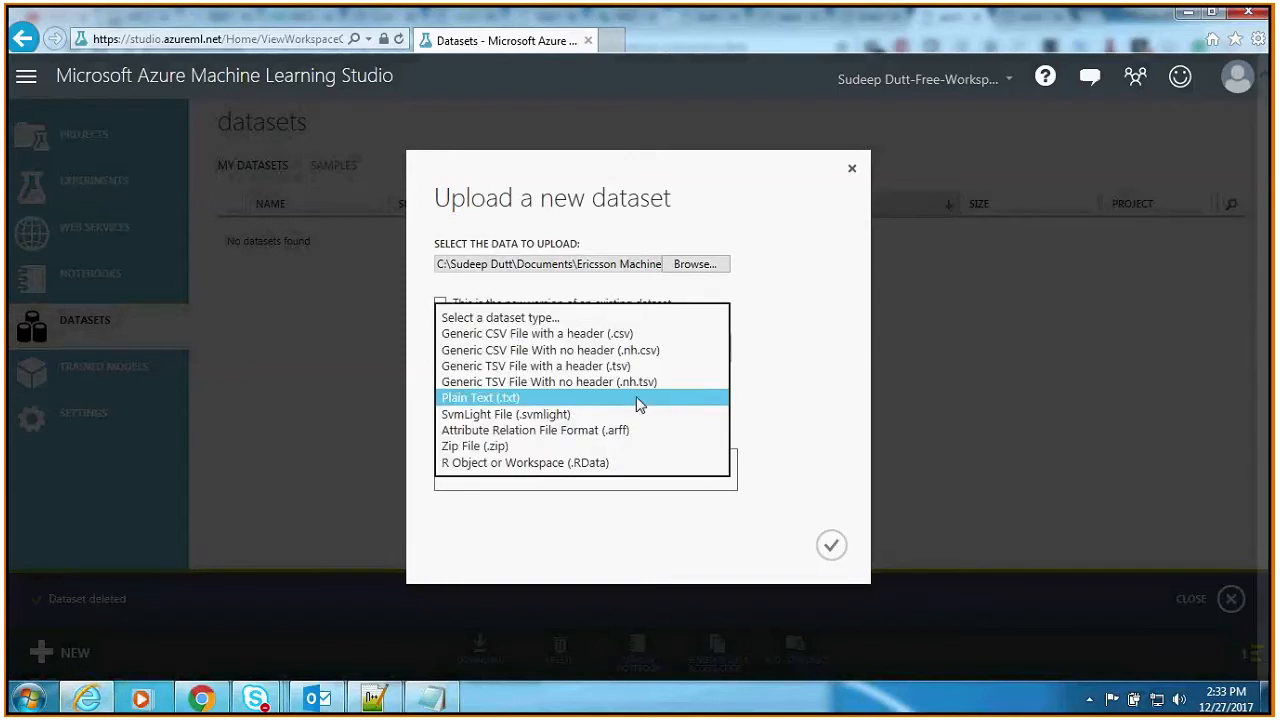
left_click(487, 352)
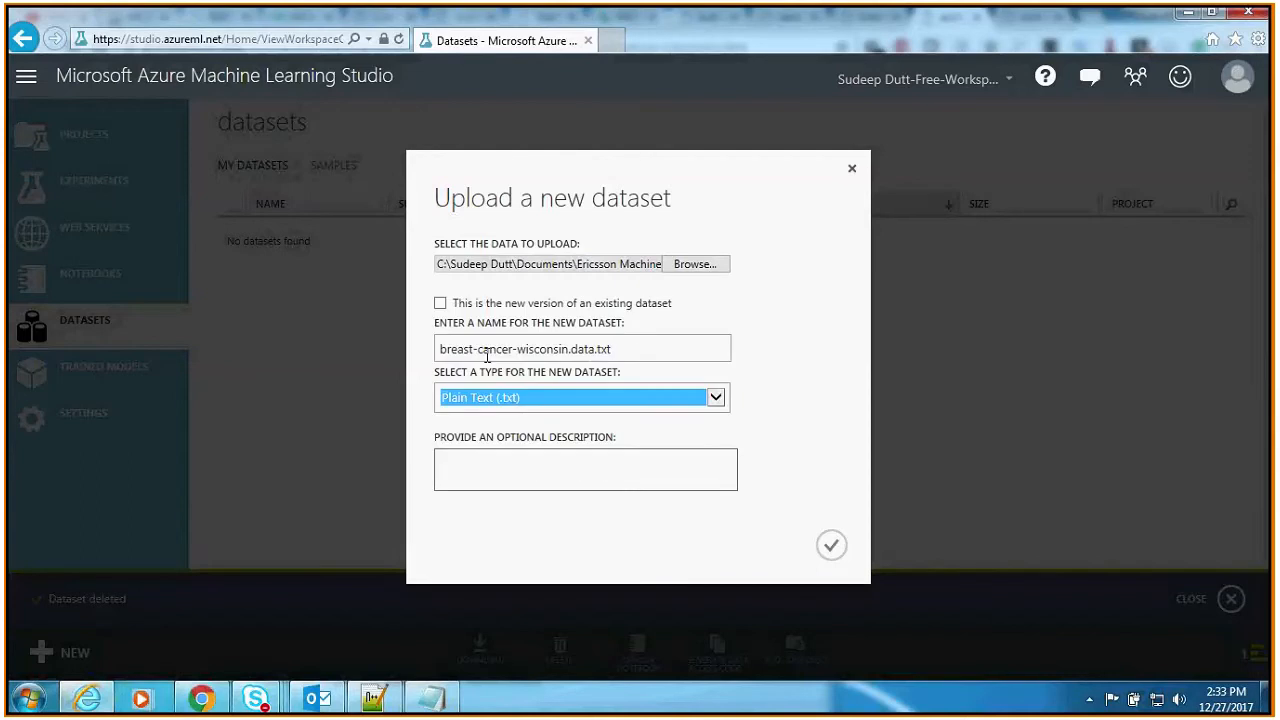
Step: Describe the dataset as "Dataset for Cancer Detection", upload it and dismiss the completed notifications
left_click(619, 470)
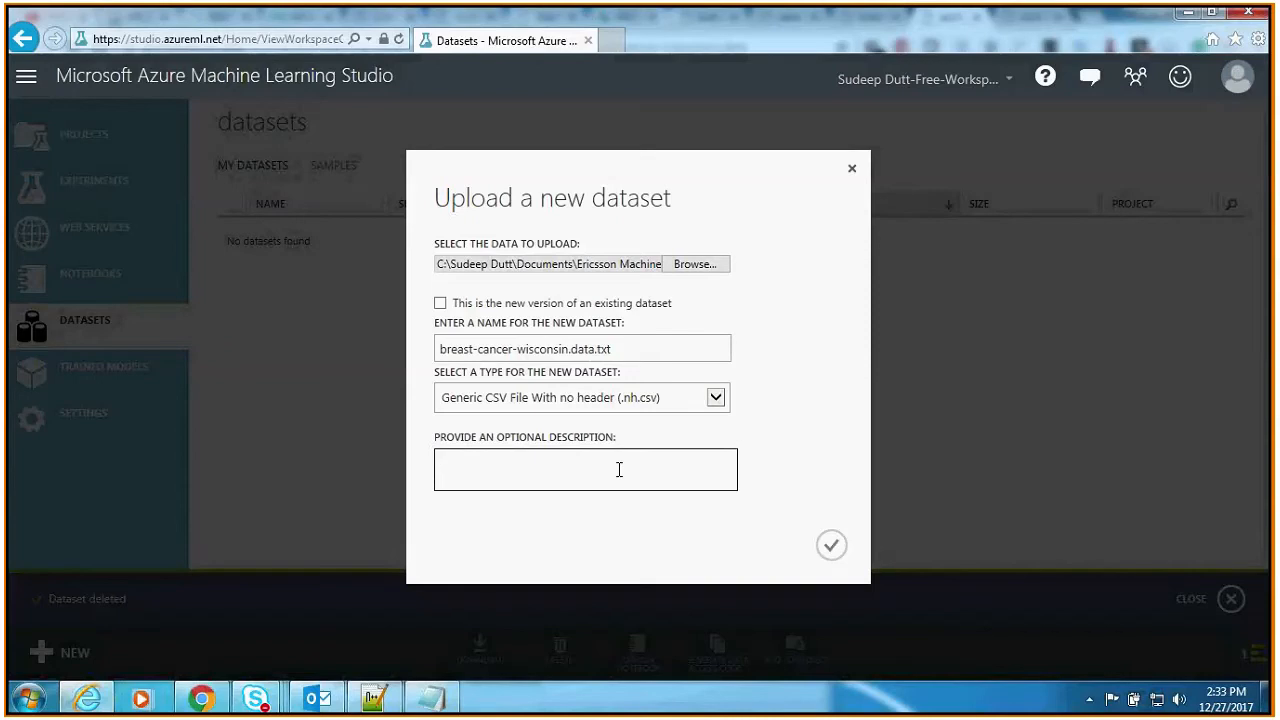
type("Dataset for Cancer Detection")
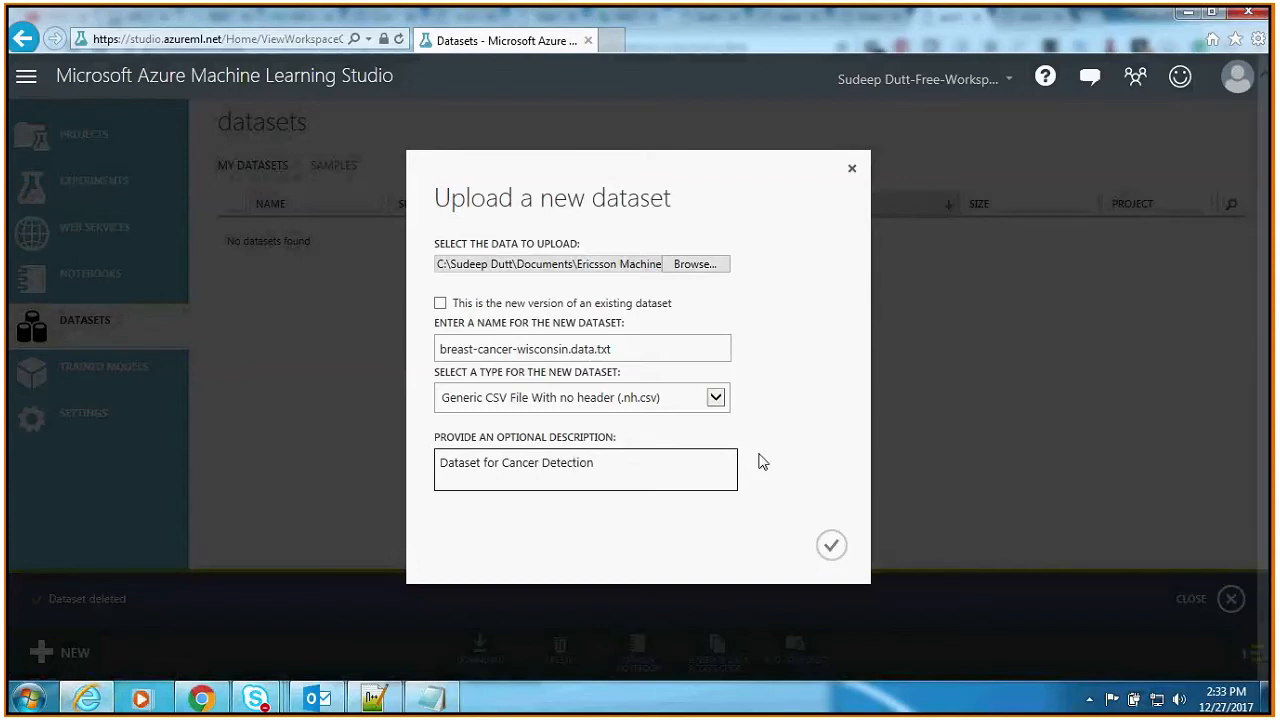
left_click(834, 548)
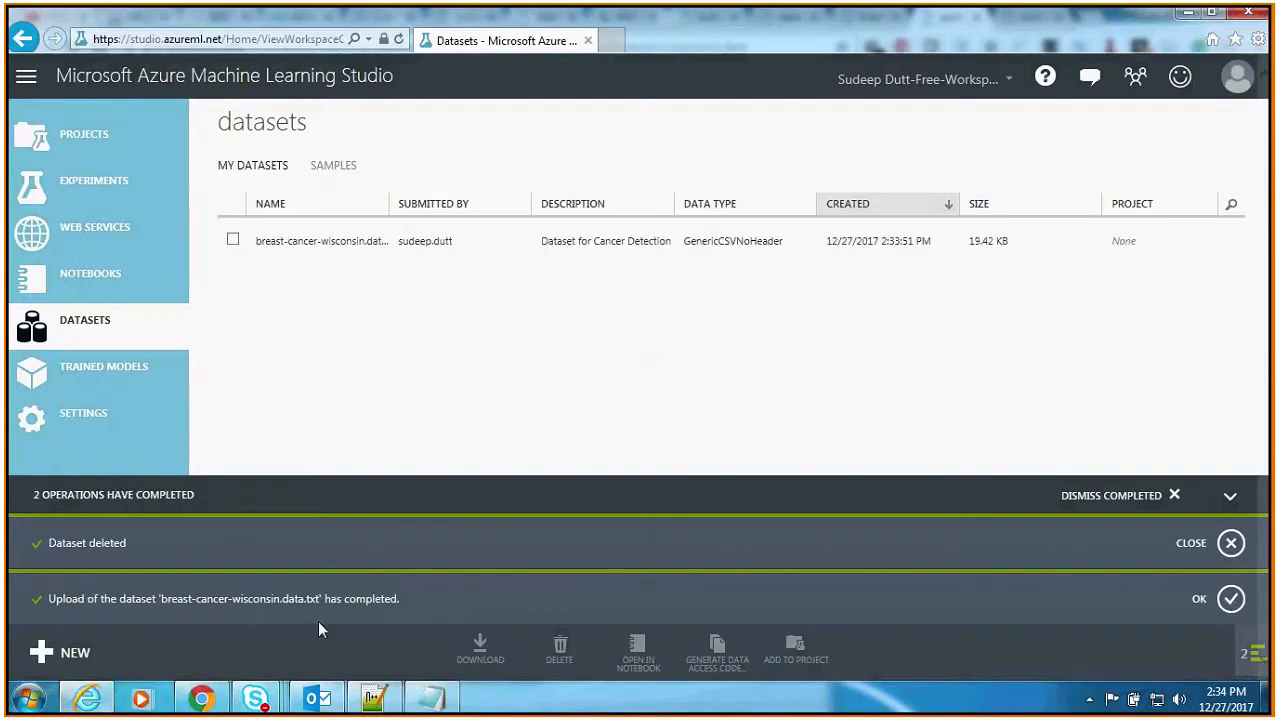
left_click(1231, 543)
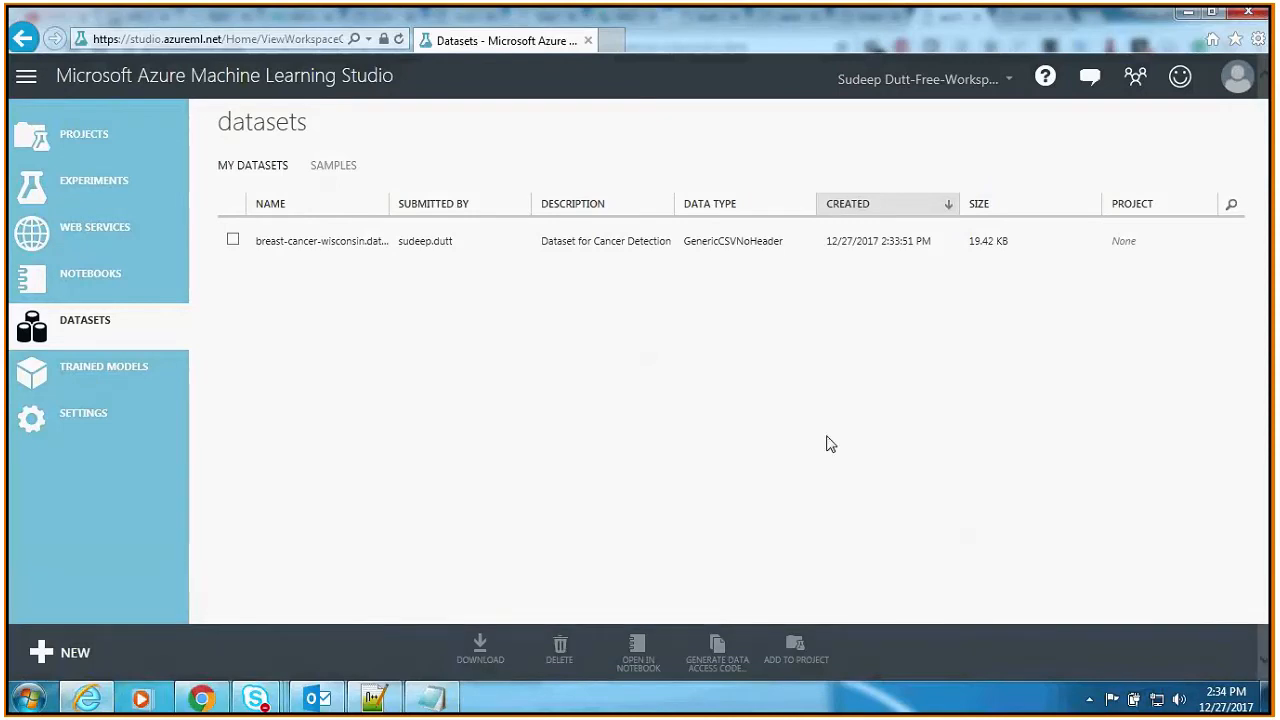
Step: Create a new blank experiment from the workspace's experiments
left_click(93, 184)
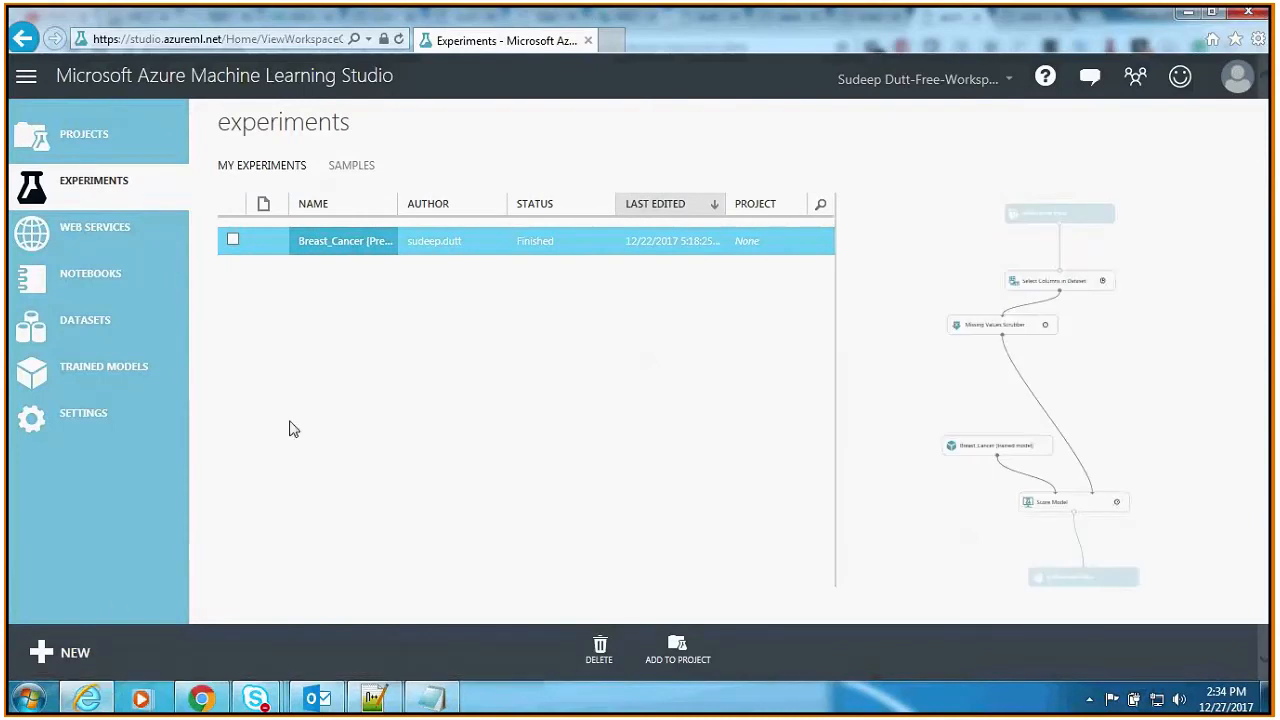
left_click(79, 650)
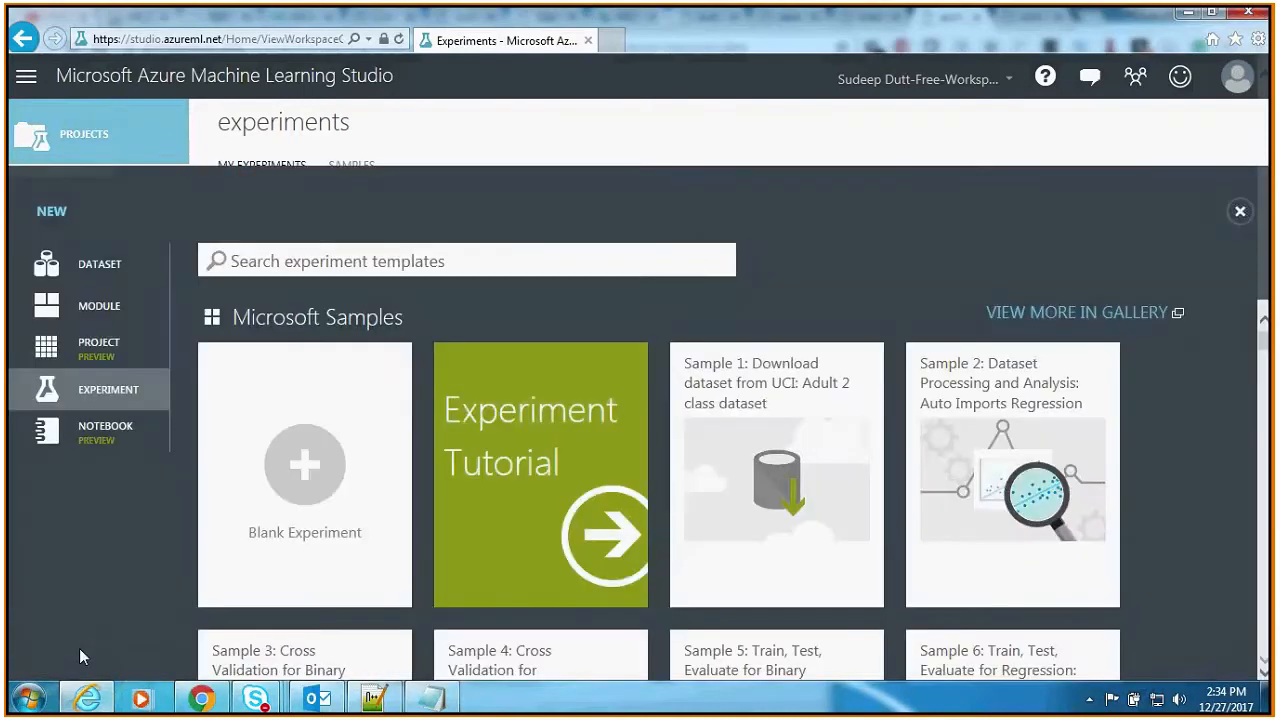
left_click(372, 519)
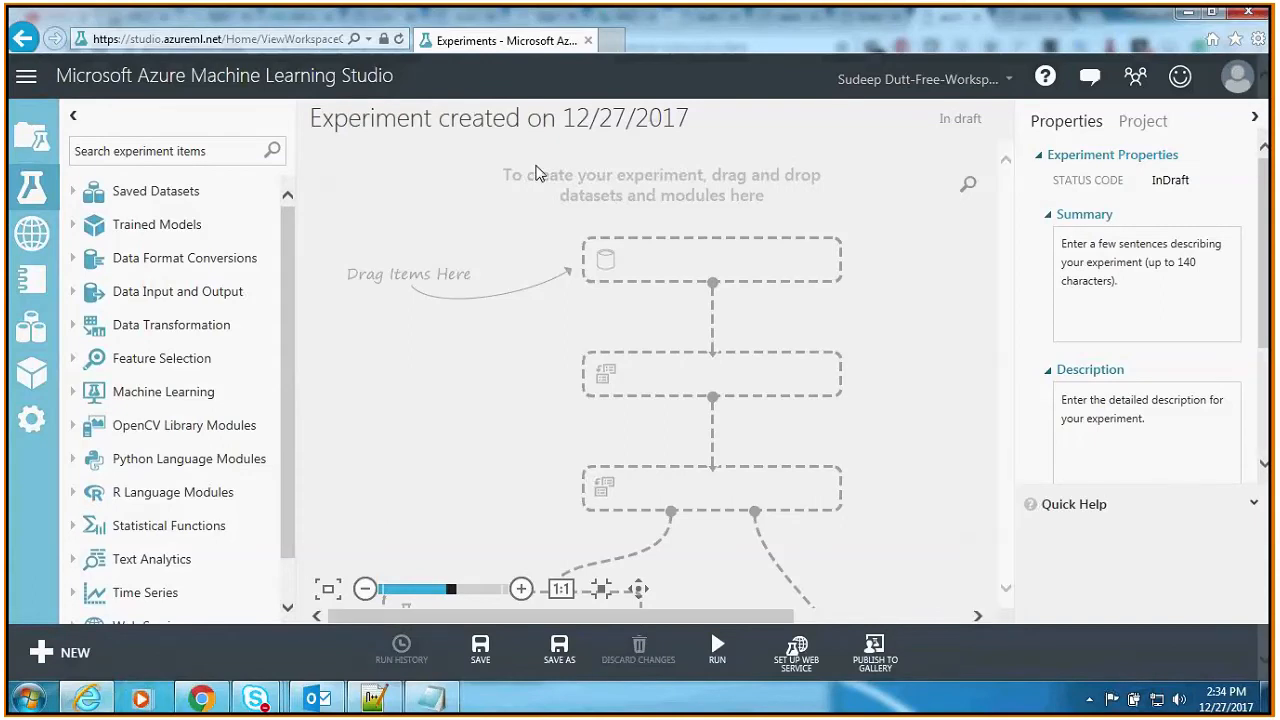
Step: Rename the experiment as Cancer_Detection_27Dec2018
left_click(529, 118)
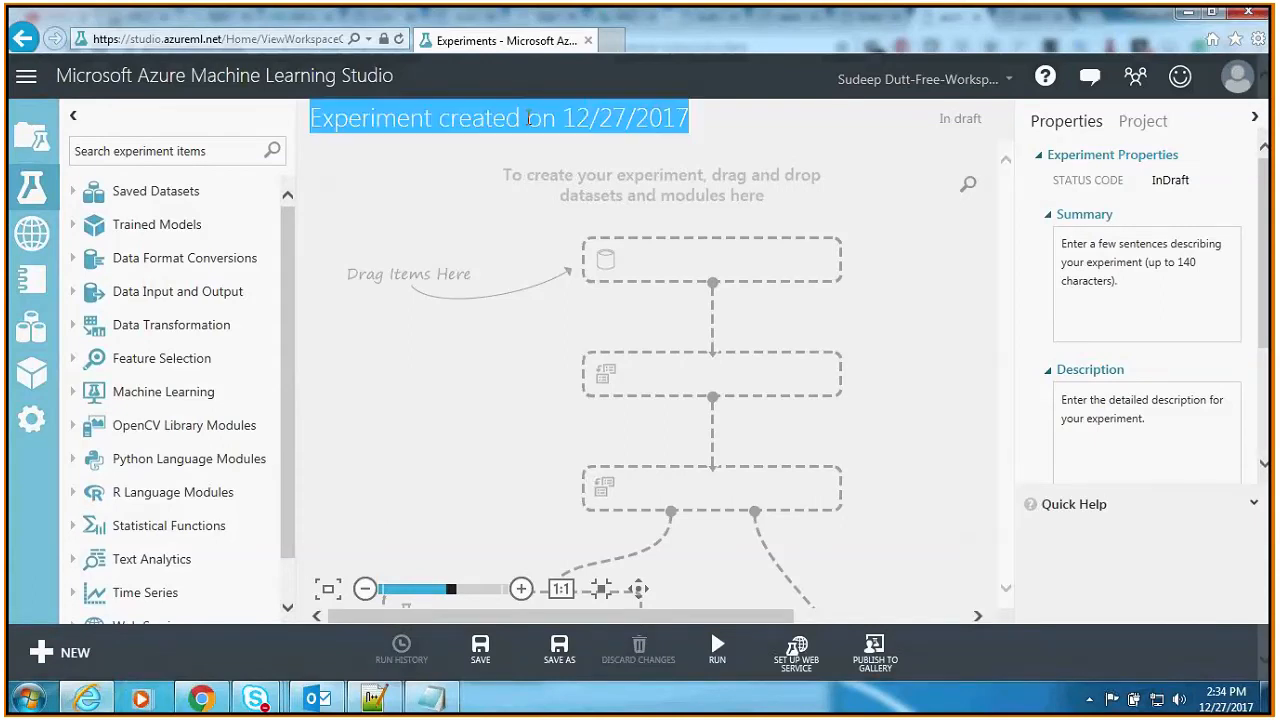
key("BackSpace")
type("Cancer")
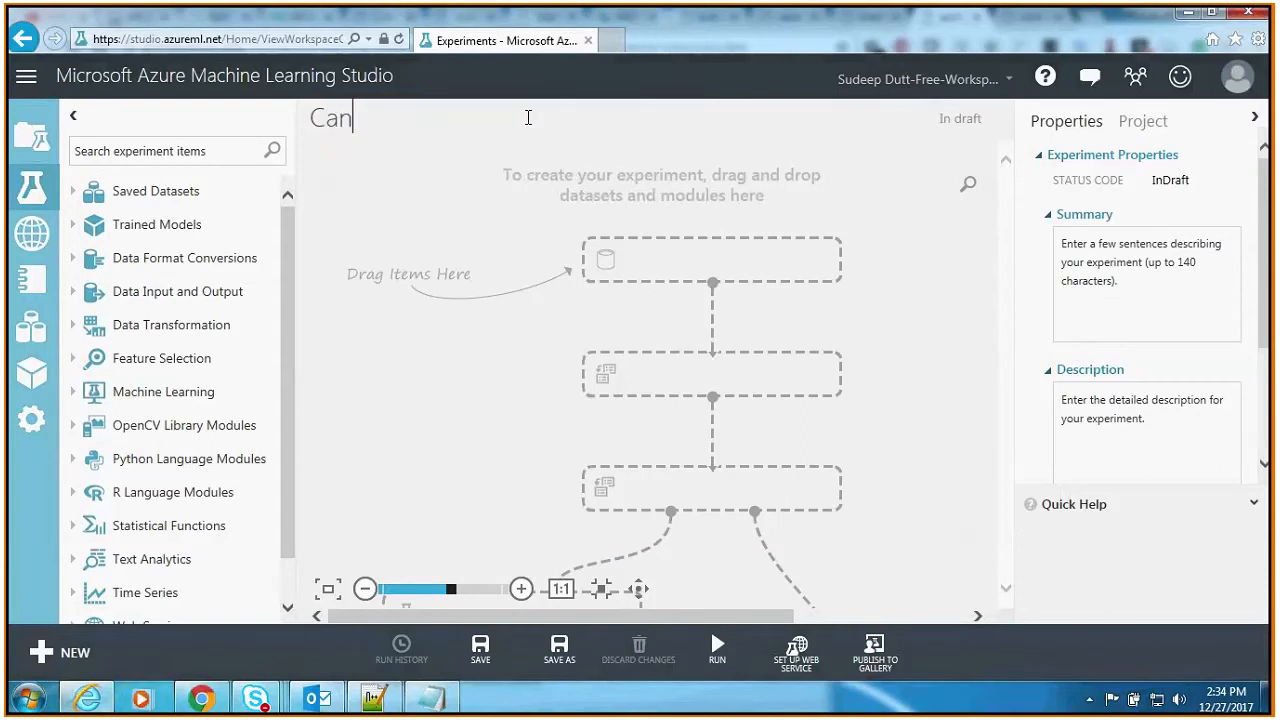
type("Detection_")
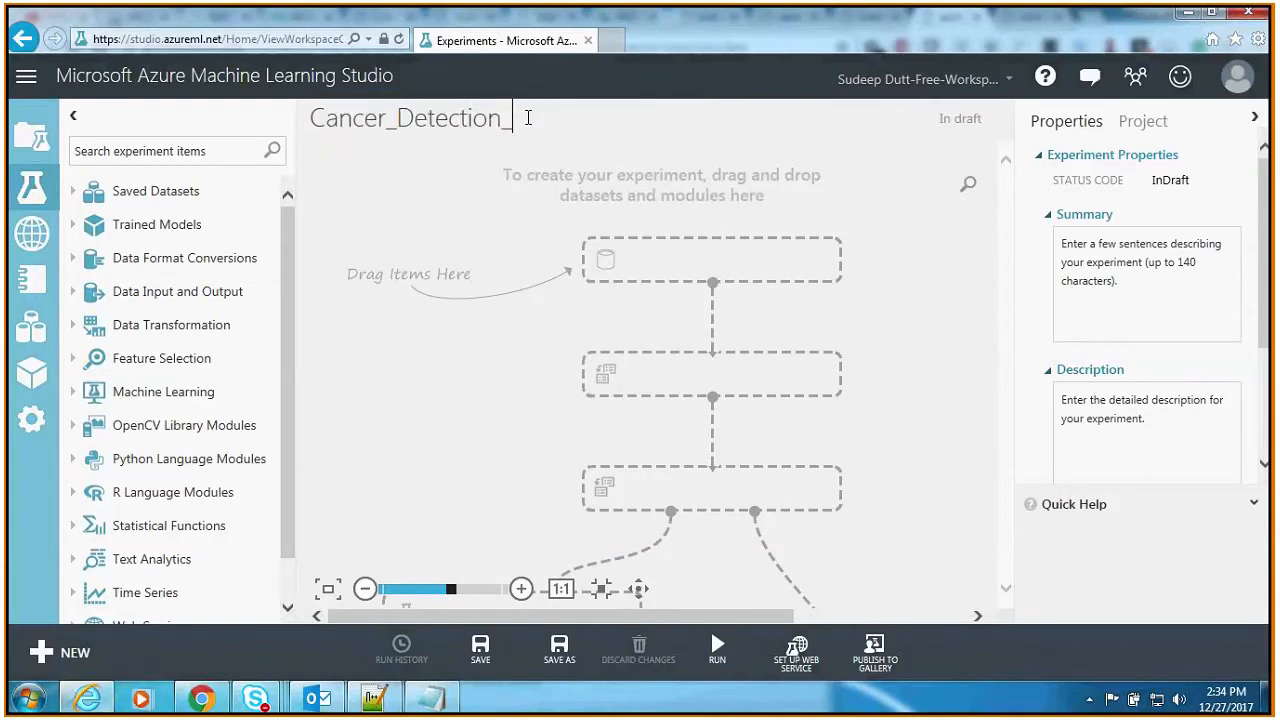
type("27Dec2018")
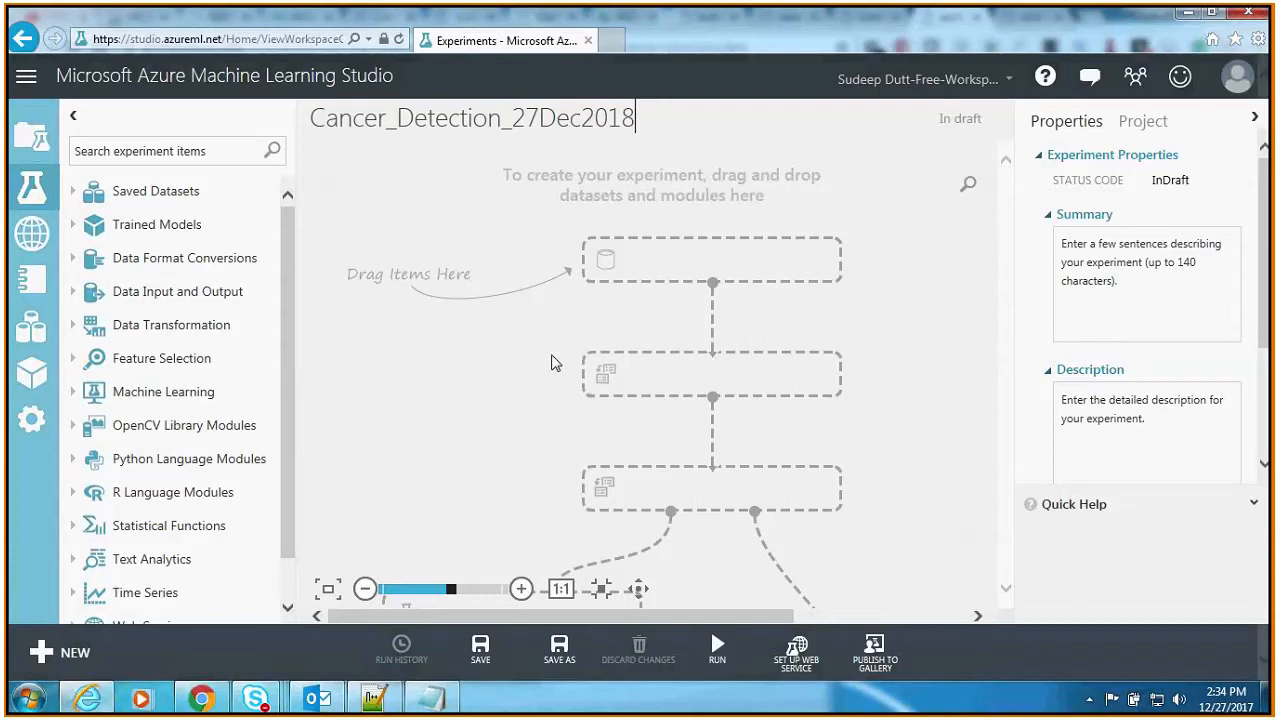
Step: Add the breast-cancer-wisconsin.data.txt dataset from My Datasets to the experiment canvas and place it near the canvas's upper edge
left_click(75, 199)
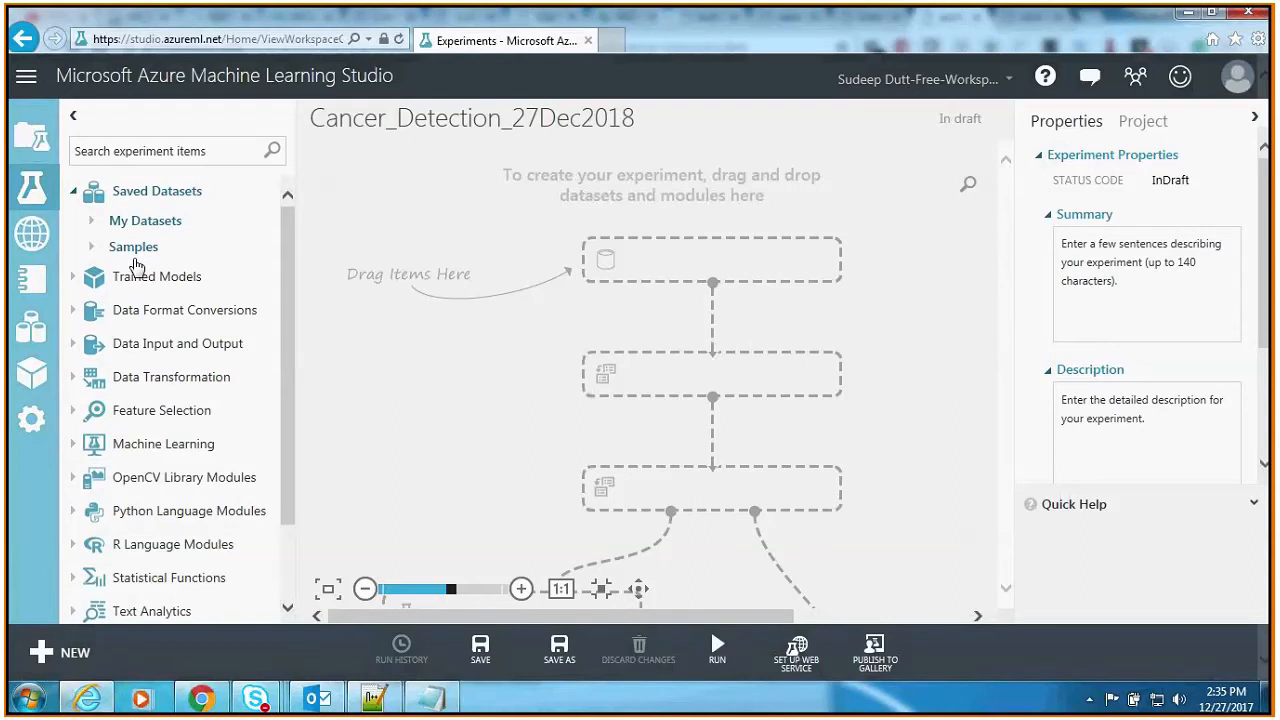
left_click(91, 226)
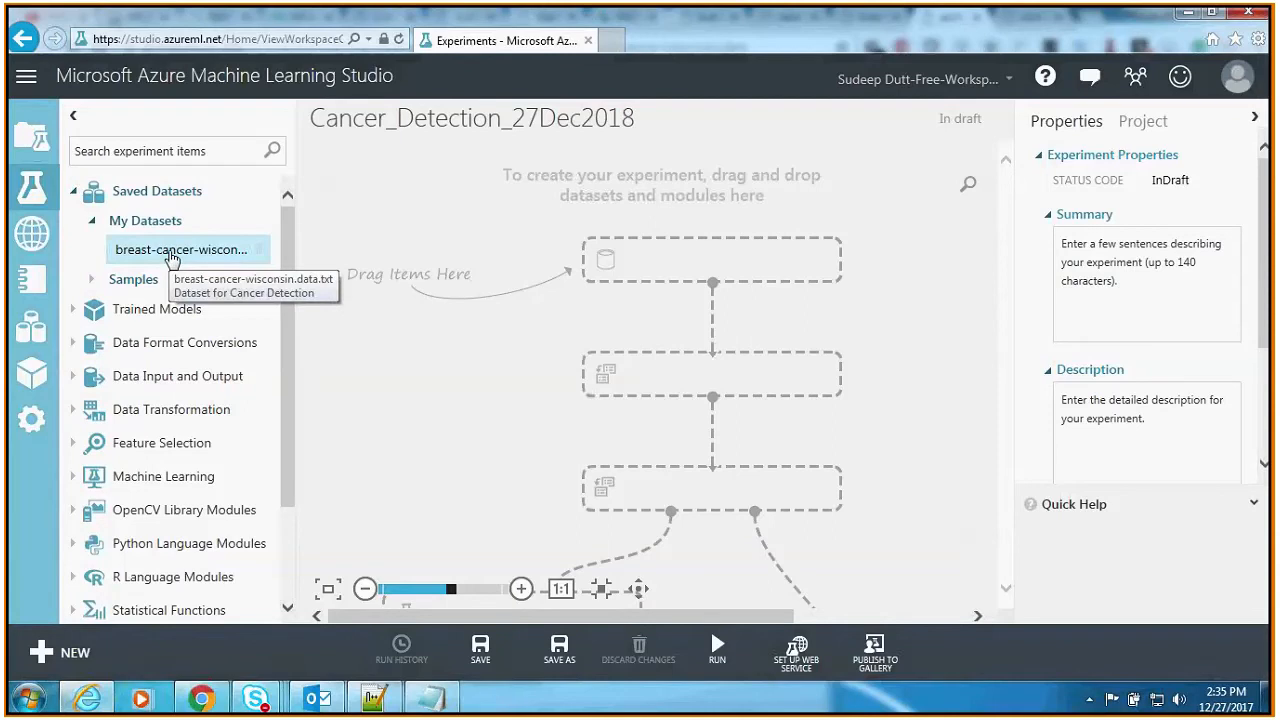
left_click_drag(254, 257, 712, 268)
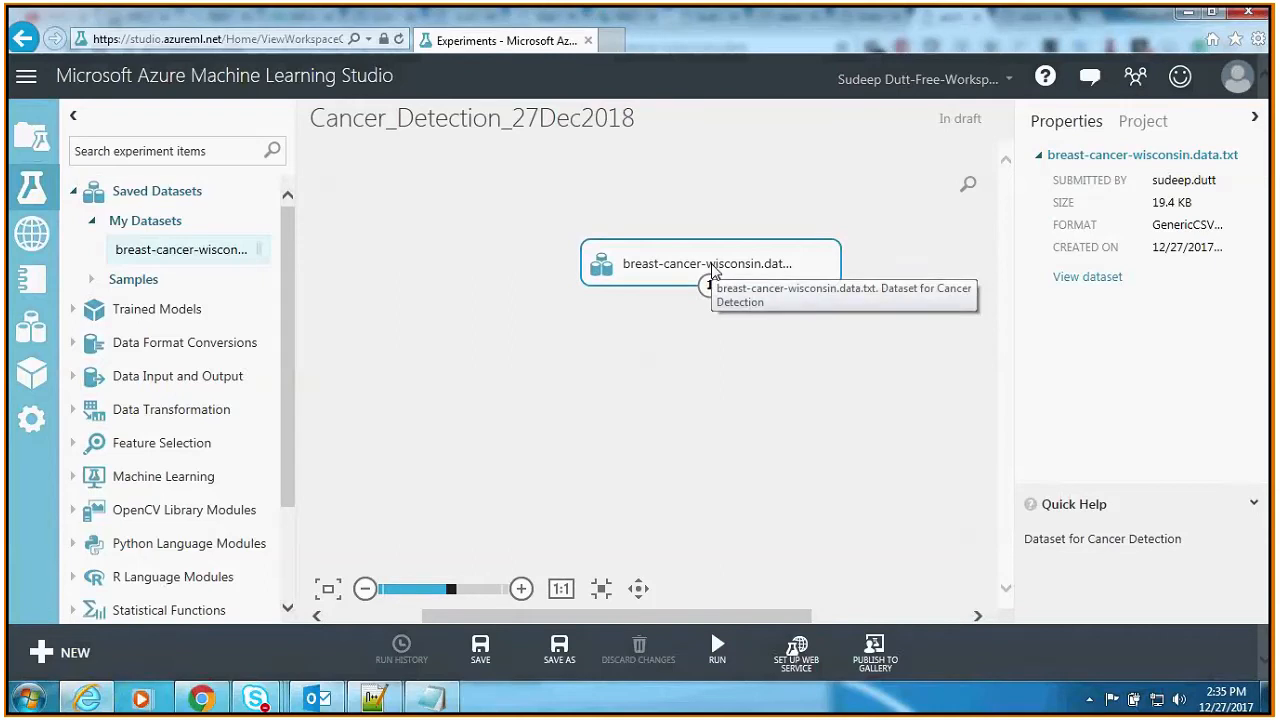
scroll(665, 340, "down", 1)
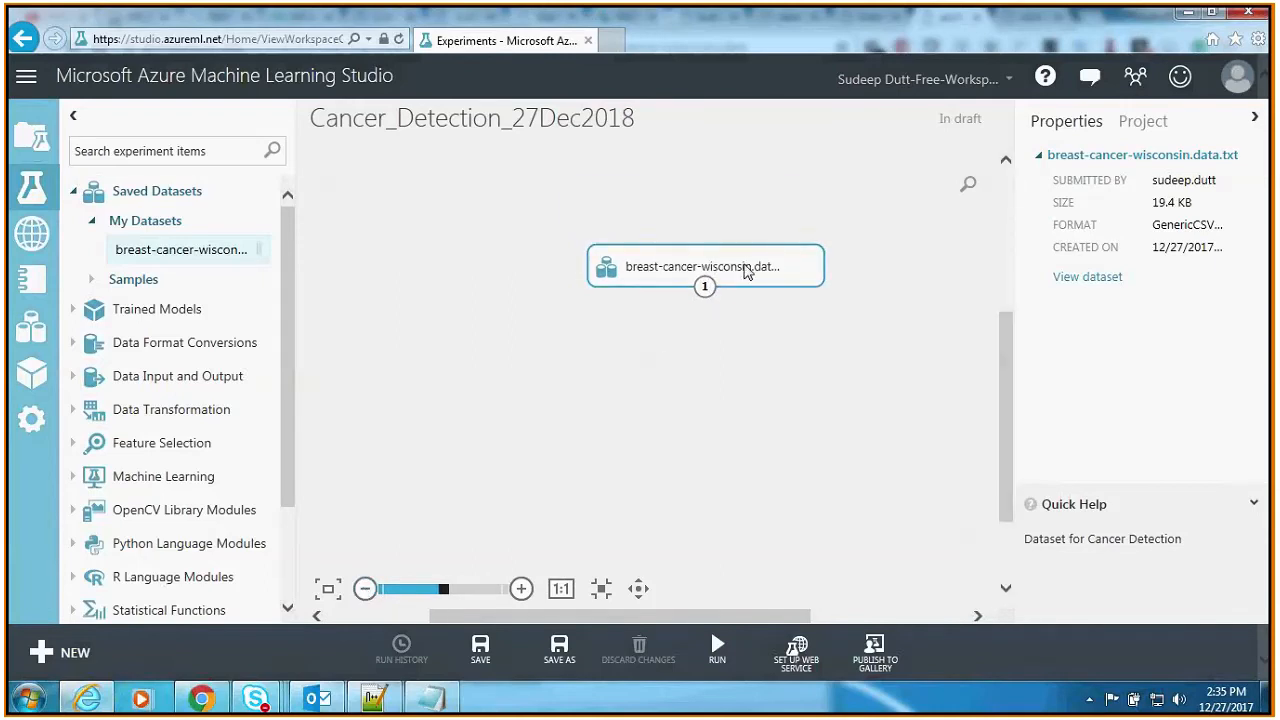
left_click_drag(745, 272, 723, 210)
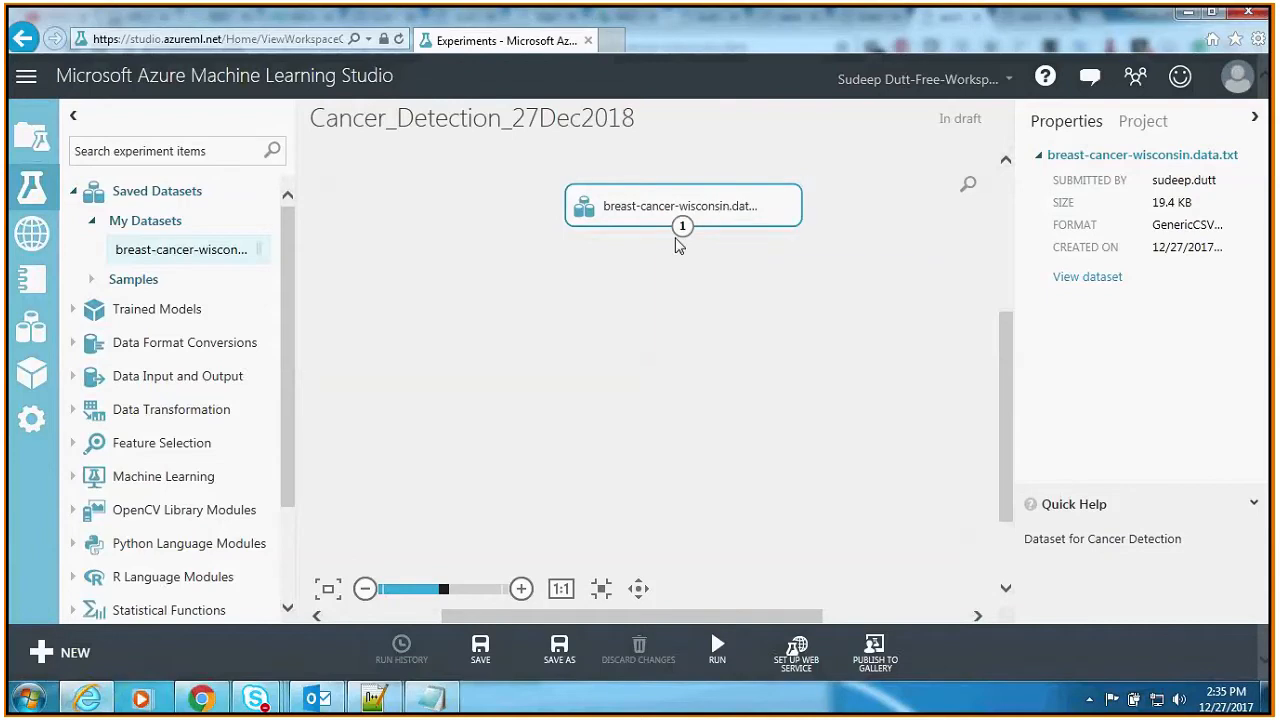
Step: Visualize the breast cancer dataset on the canvas and examine the statistics of Col1, Col2, Col3, Col5 and Col6
right_click(790, 214)
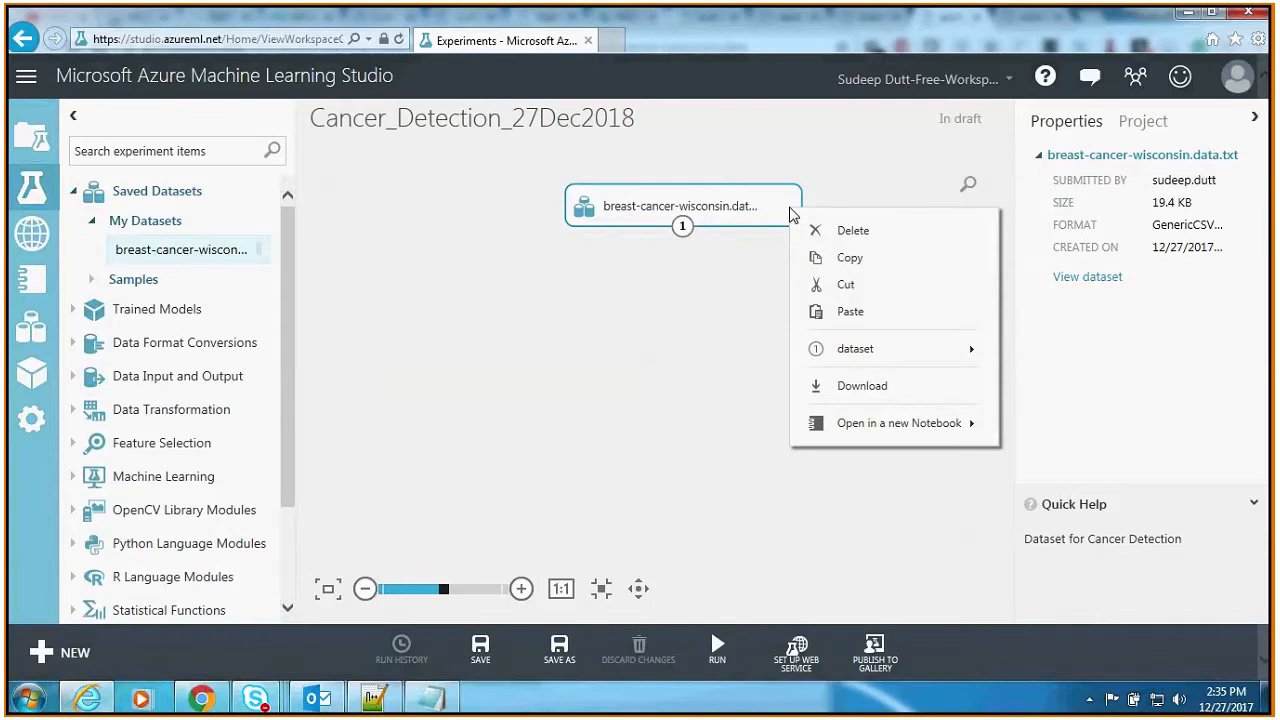
mouse_move(903, 348)
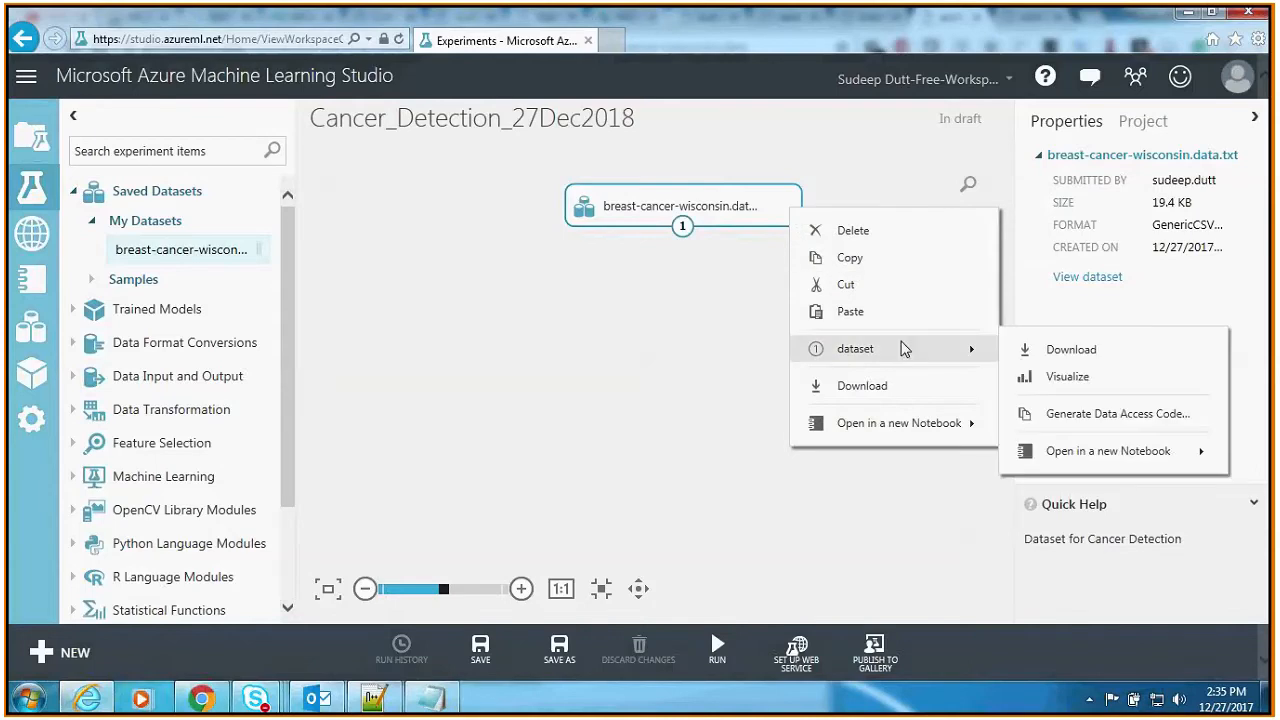
left_click(1066, 380)
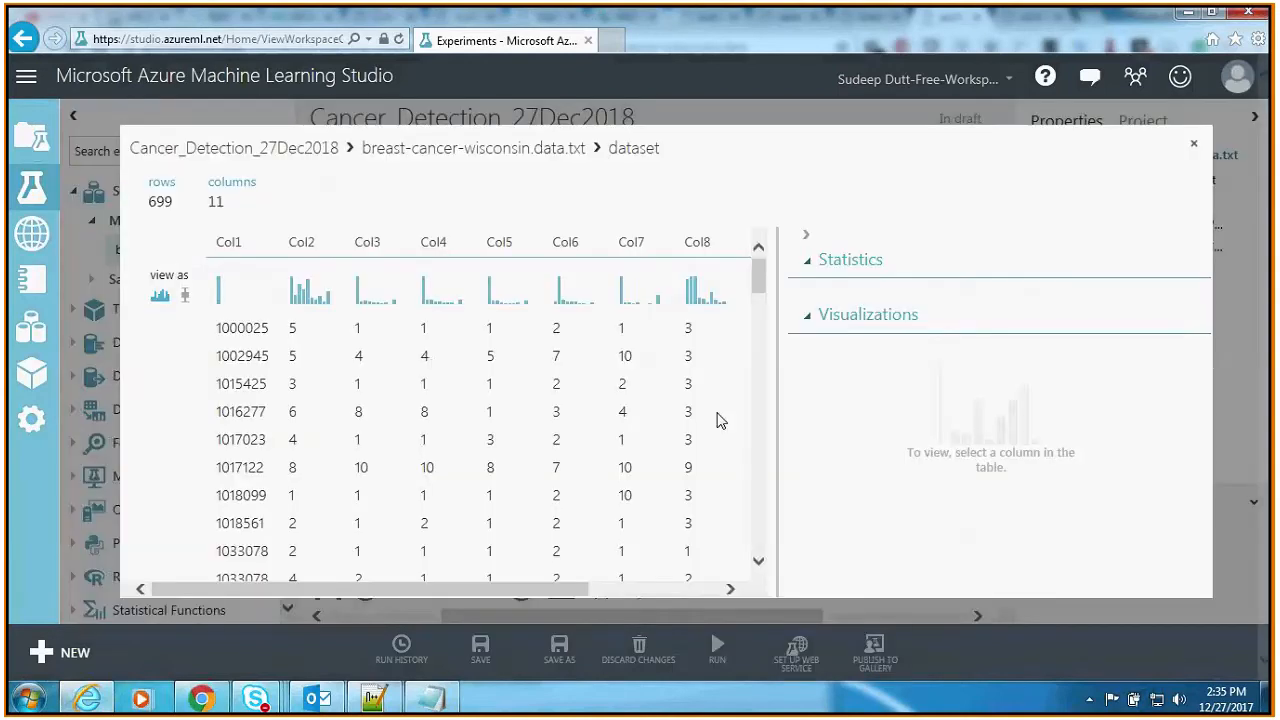
left_click(230, 242)
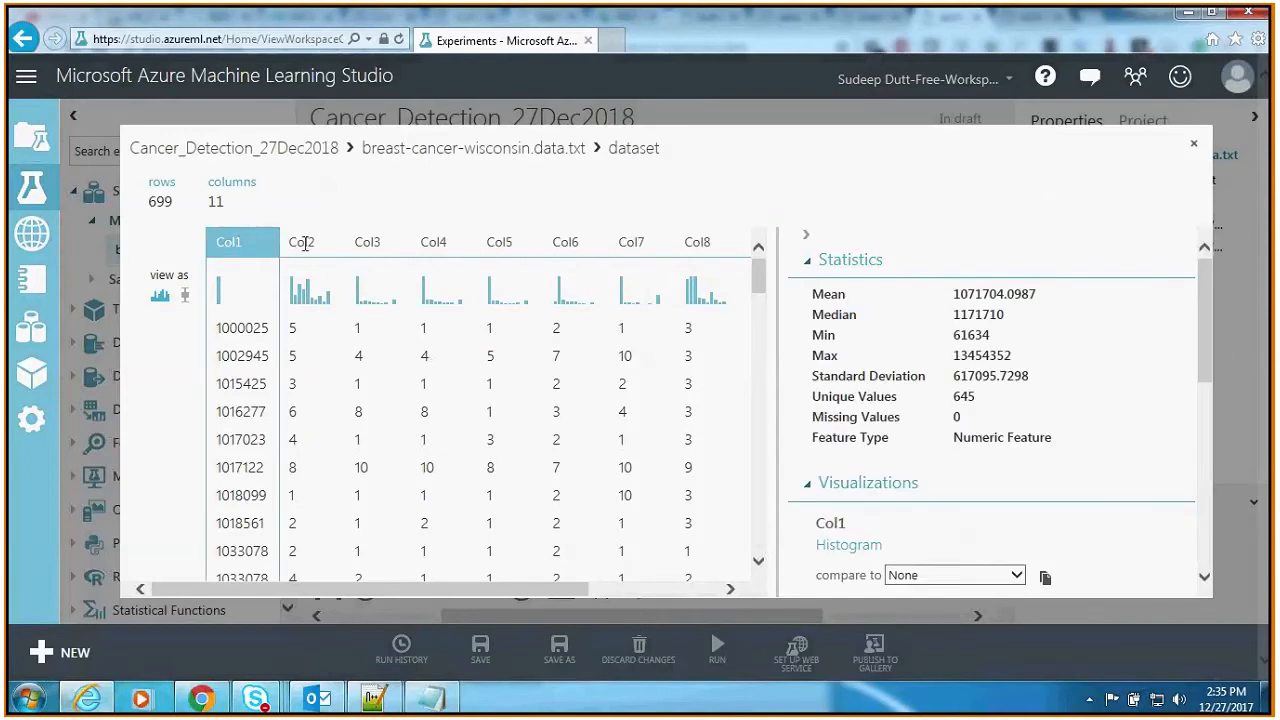
left_click(301, 242)
left_click(368, 242)
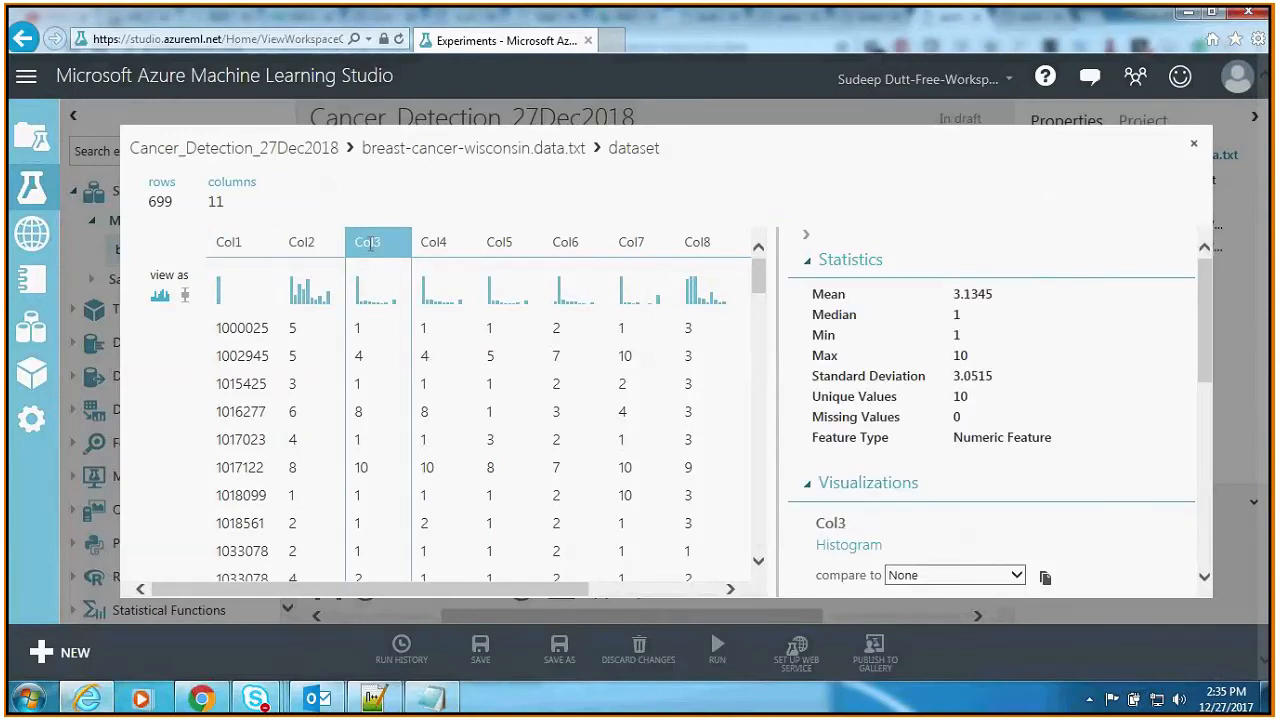
left_click(499, 242)
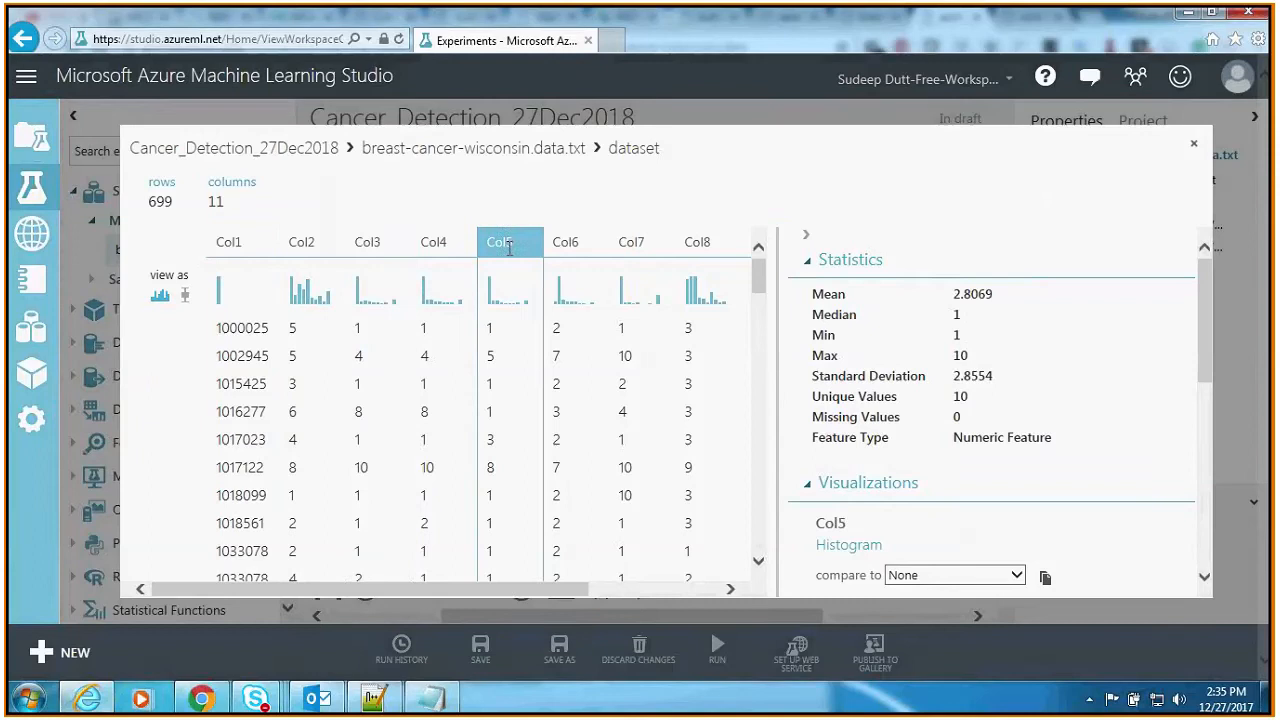
left_click(573, 245)
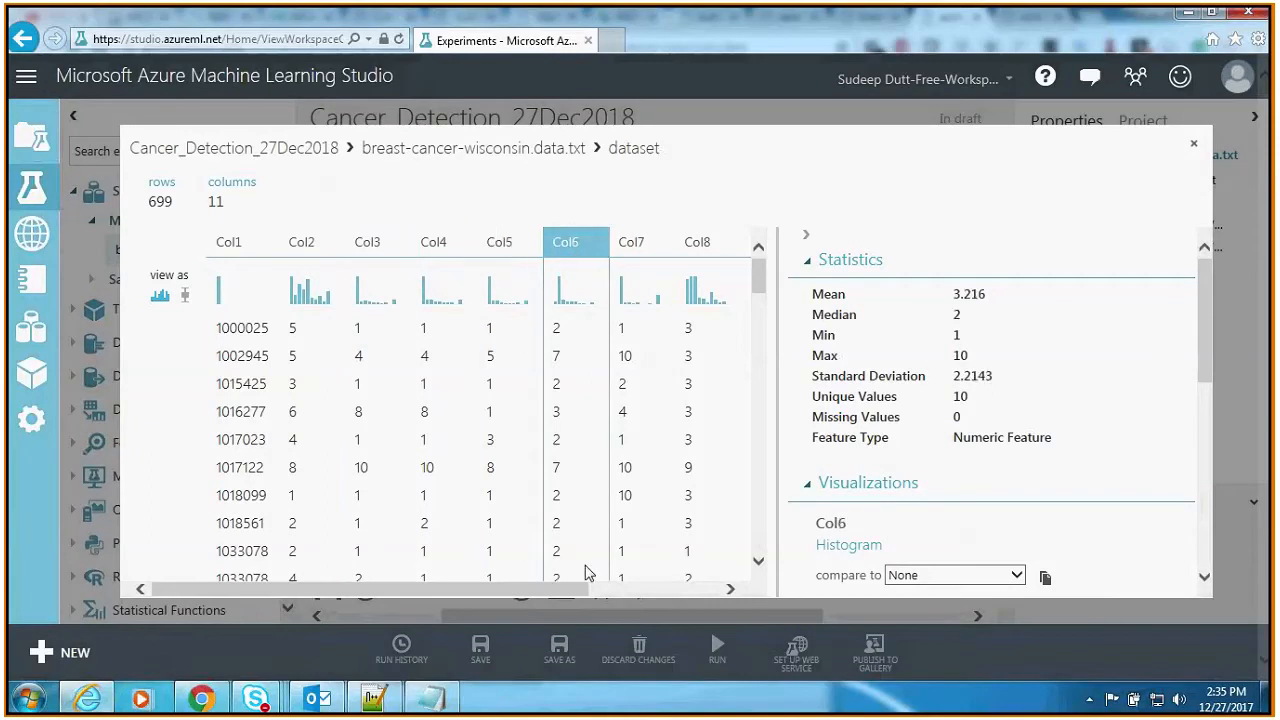
Step: Examine the statistics of Col11, Col8 and Col7, checking the missing values of Col7
left_click_drag(584, 589, 718, 589)
left_click(722, 245)
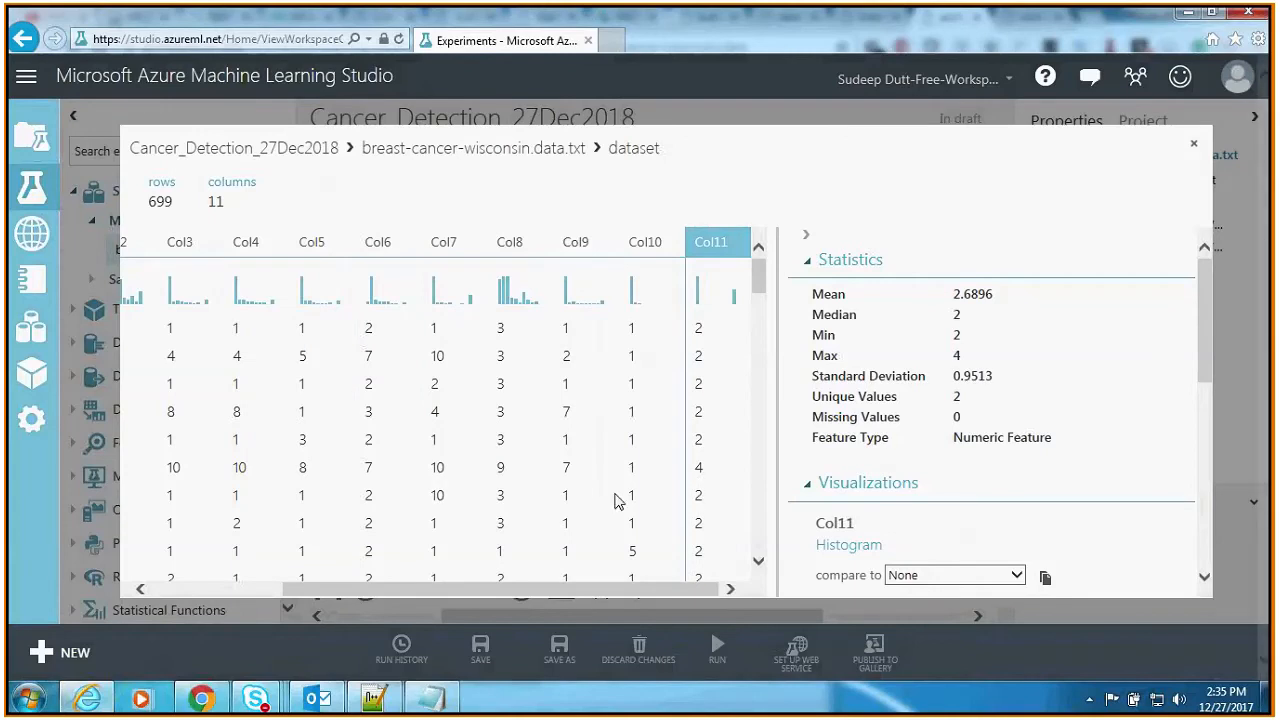
left_click(486, 326)
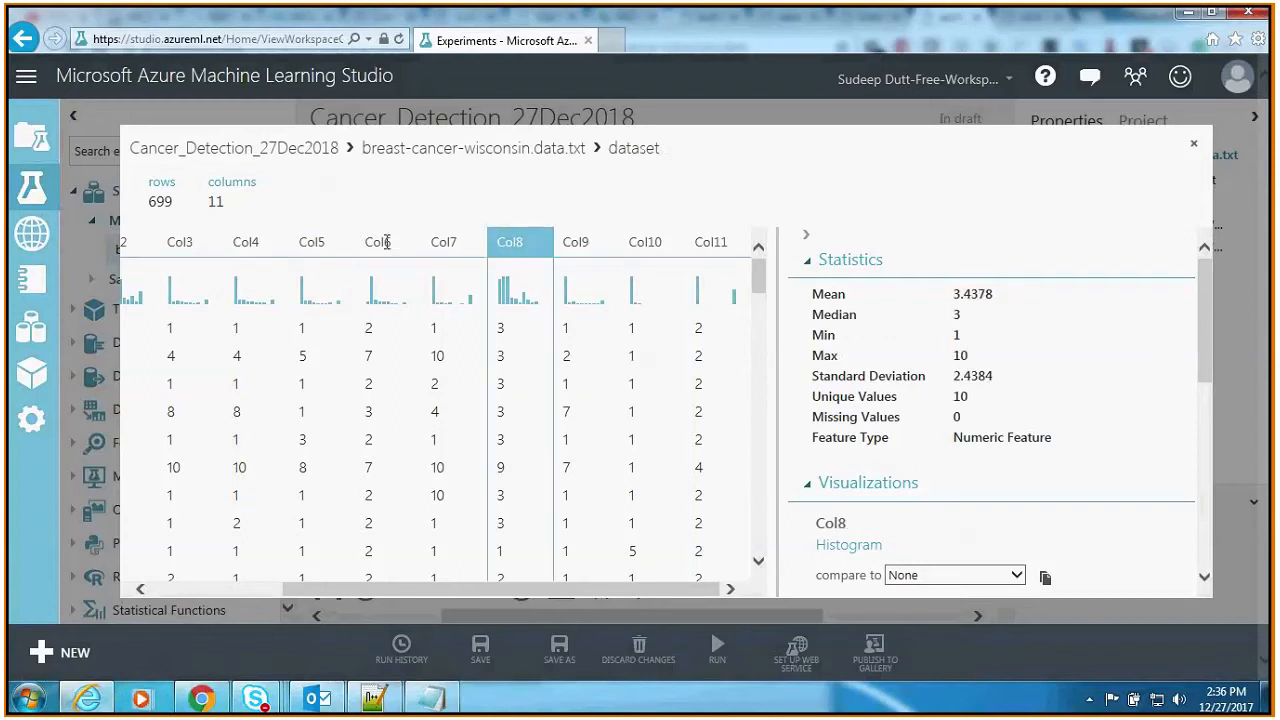
left_click(436, 242)
mouse_move(810, 418)
left_mouse_down()
mouse_move(990, 426)
mouse_move(830, 427)
left_mouse_up()
left_click(823, 421)
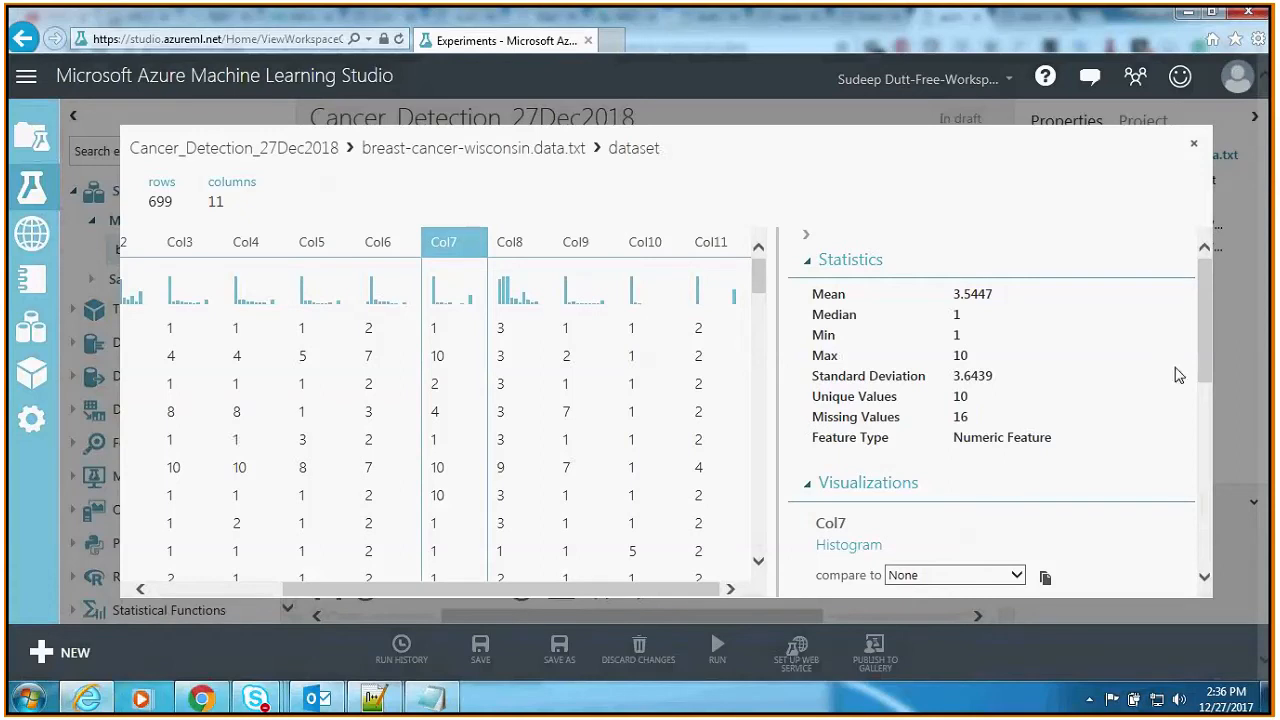
Step: Look at the Col7 histogram and compare Col7 with Col11 and Col10 in scatter plots
left_click_drag(1201, 324, 1205, 412)
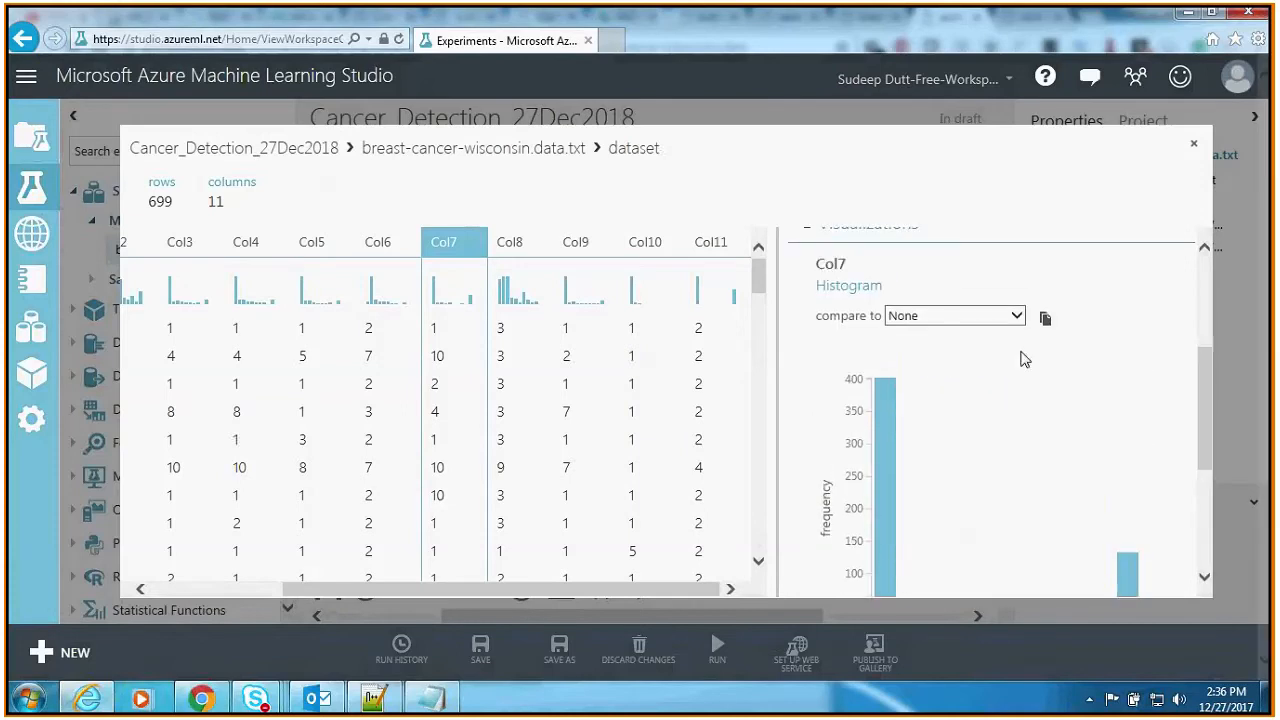
left_click(1017, 316)
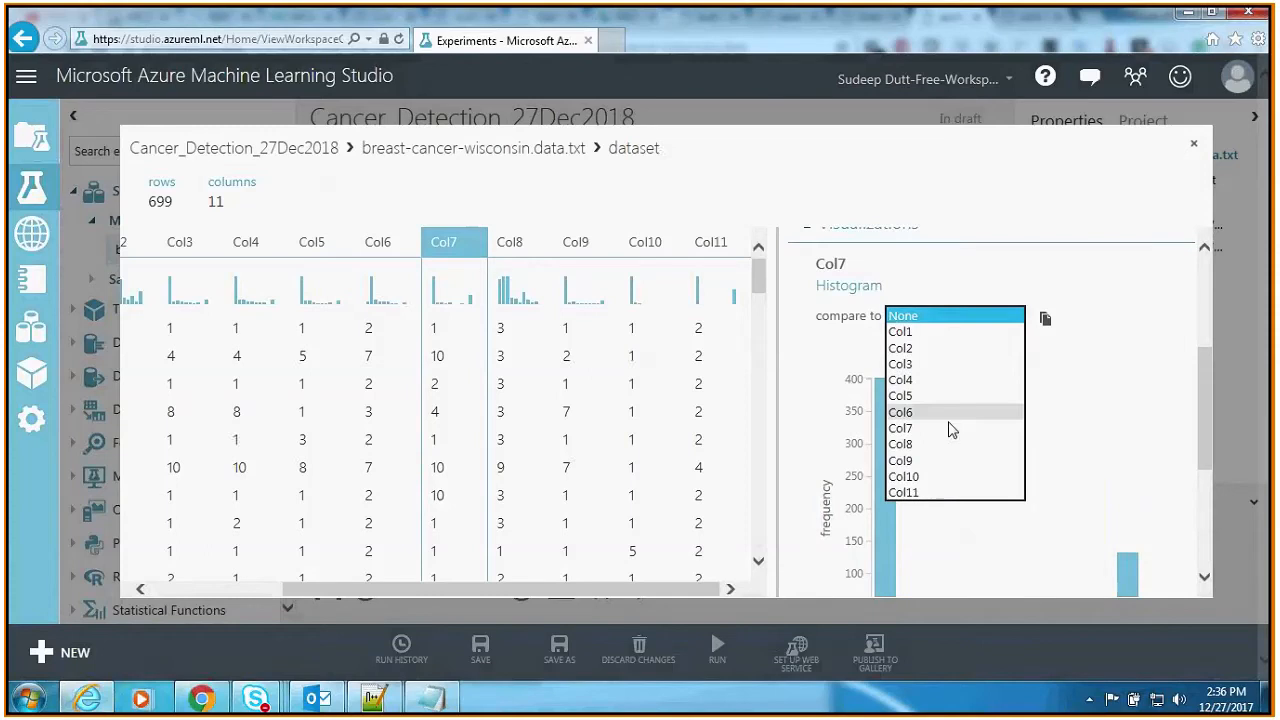
left_click(928, 493)
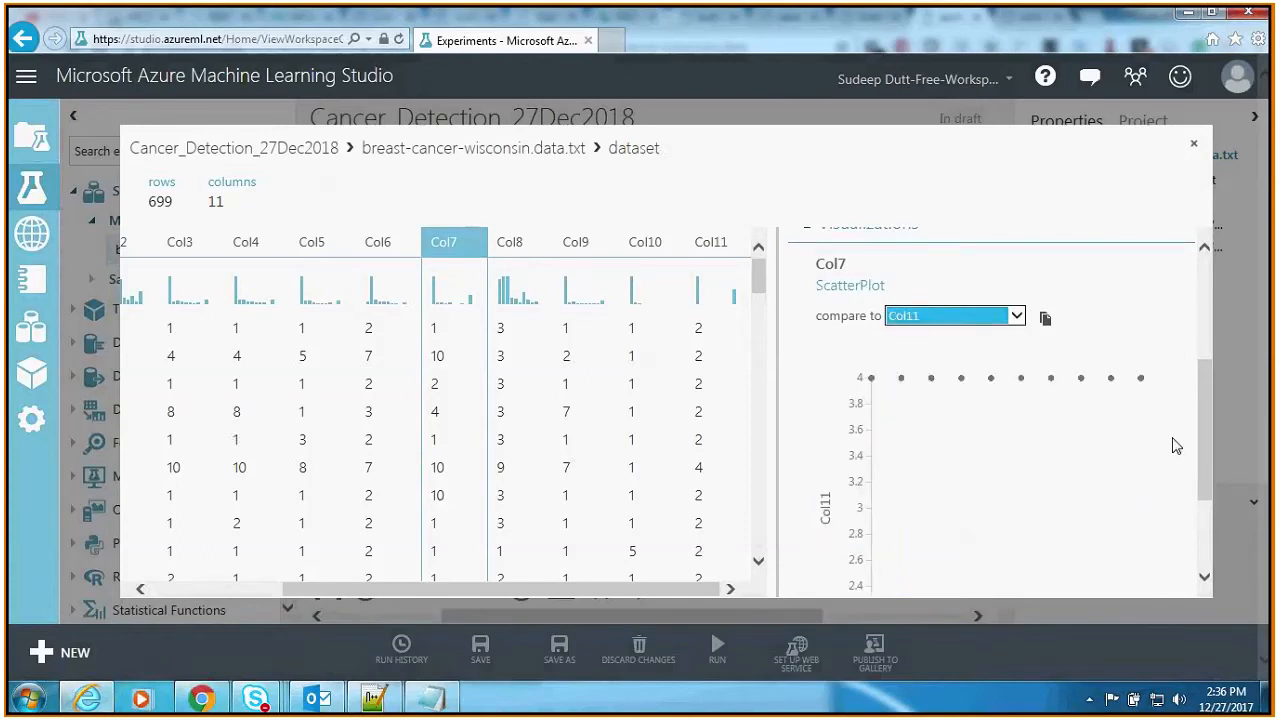
left_click(1017, 316)
key("Up")
key("Return")
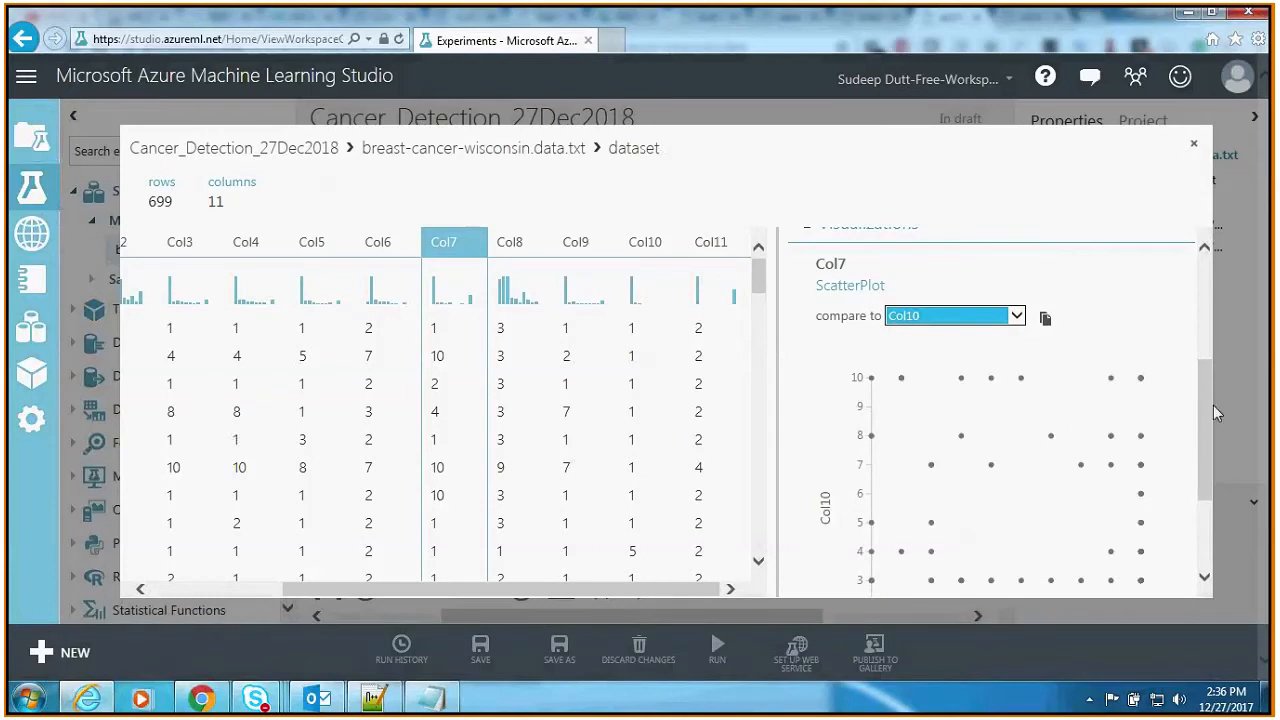
left_click(1207, 471)
left_click_drag(1207, 471, 1209, 427)
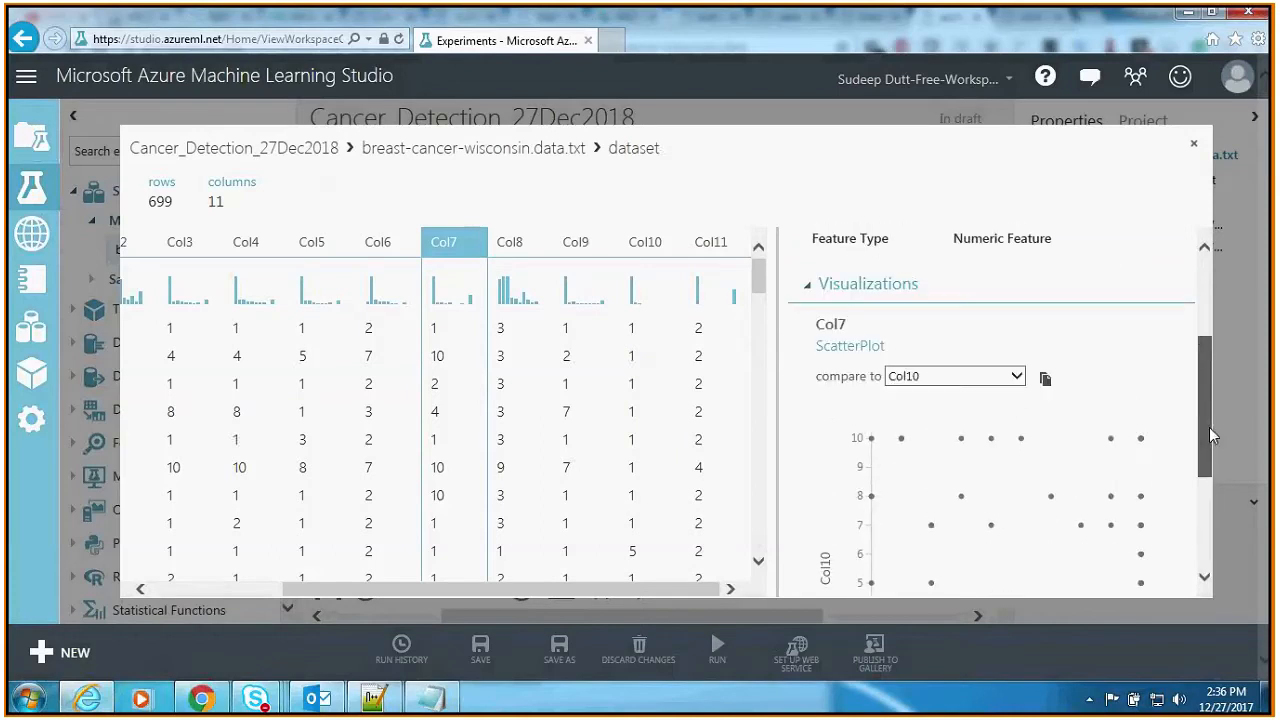
left_click(1016, 377)
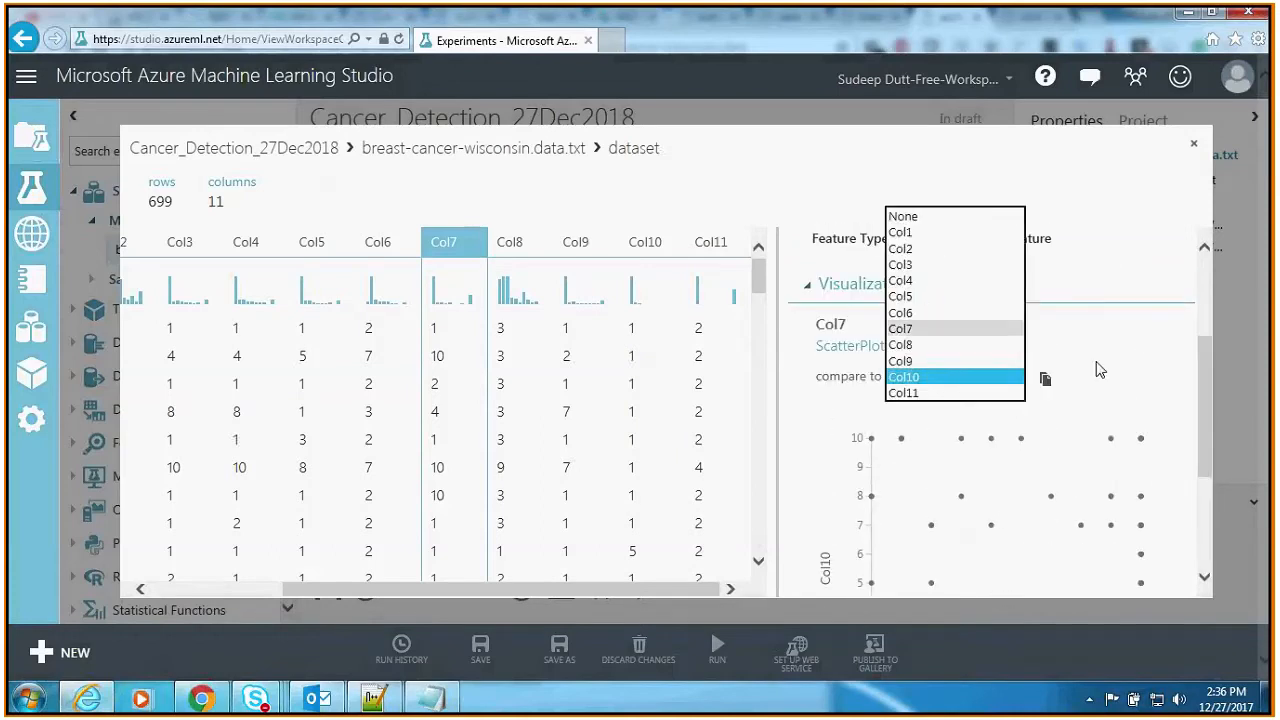
left_click(1068, 342)
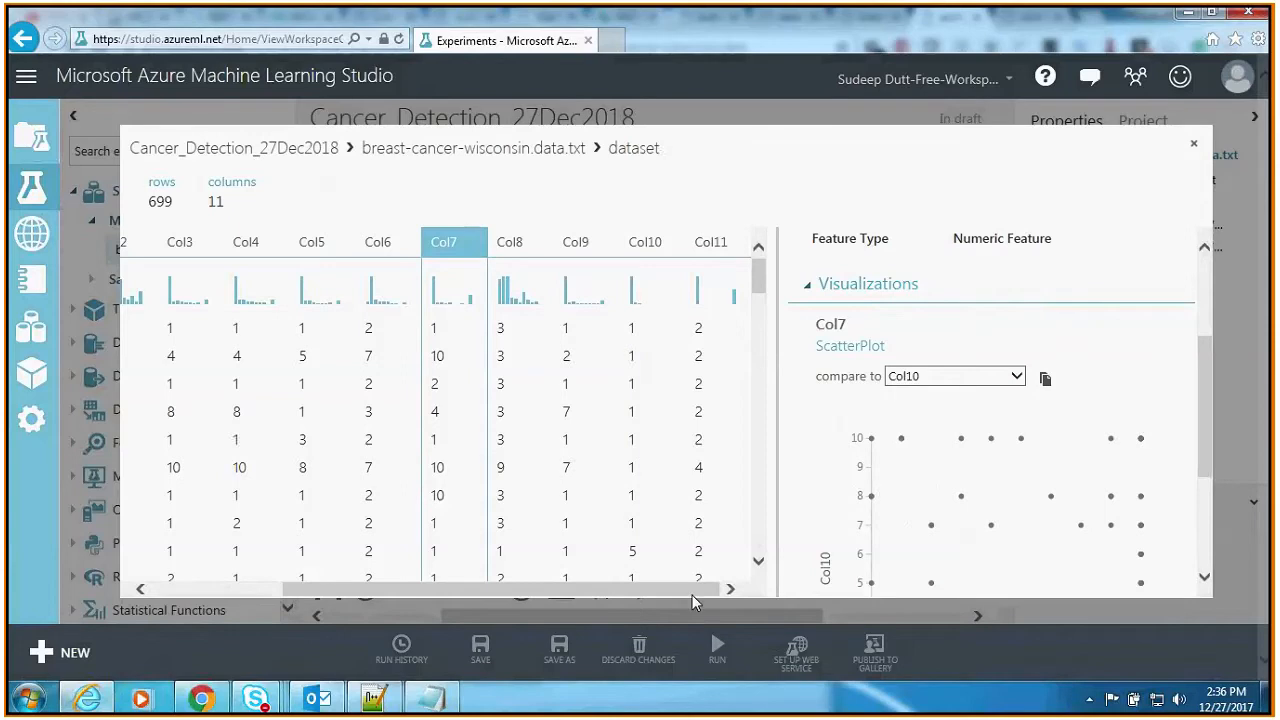
left_click_drag(692, 595, 565, 588)
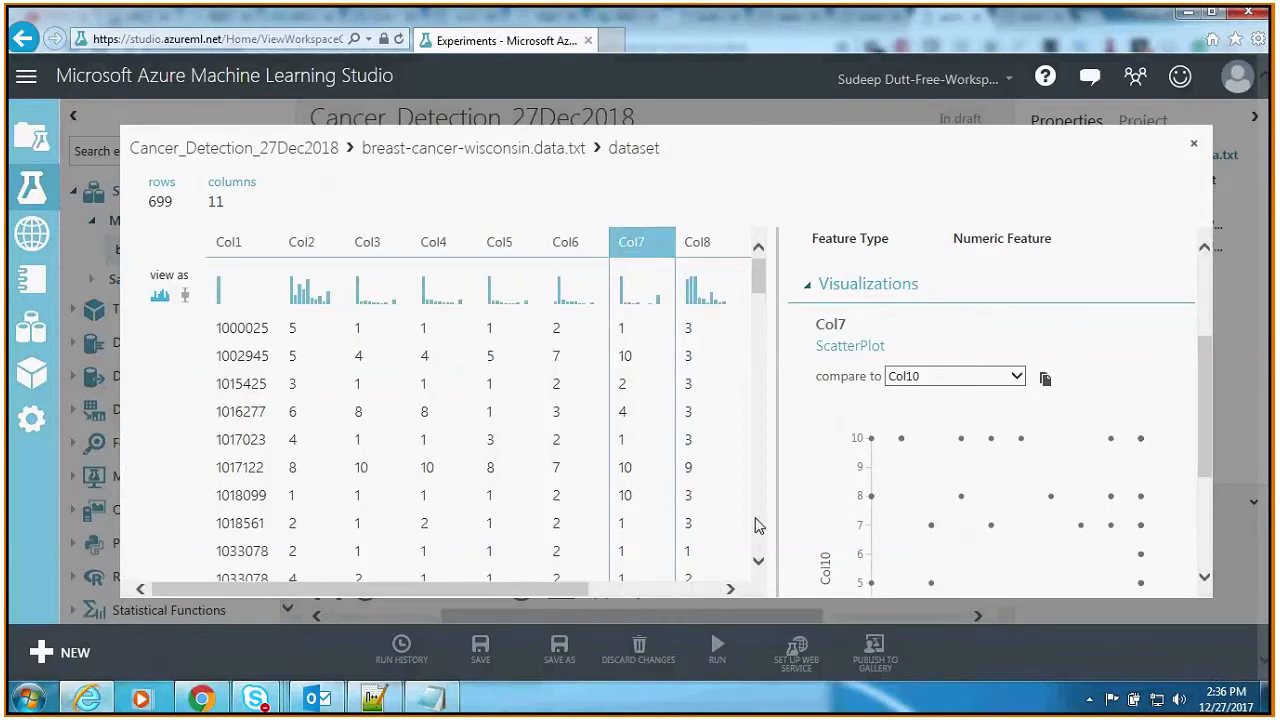
Step: Close the dataset visualization and save the experiment
left_click(1193, 144)
left_click(785, 347)
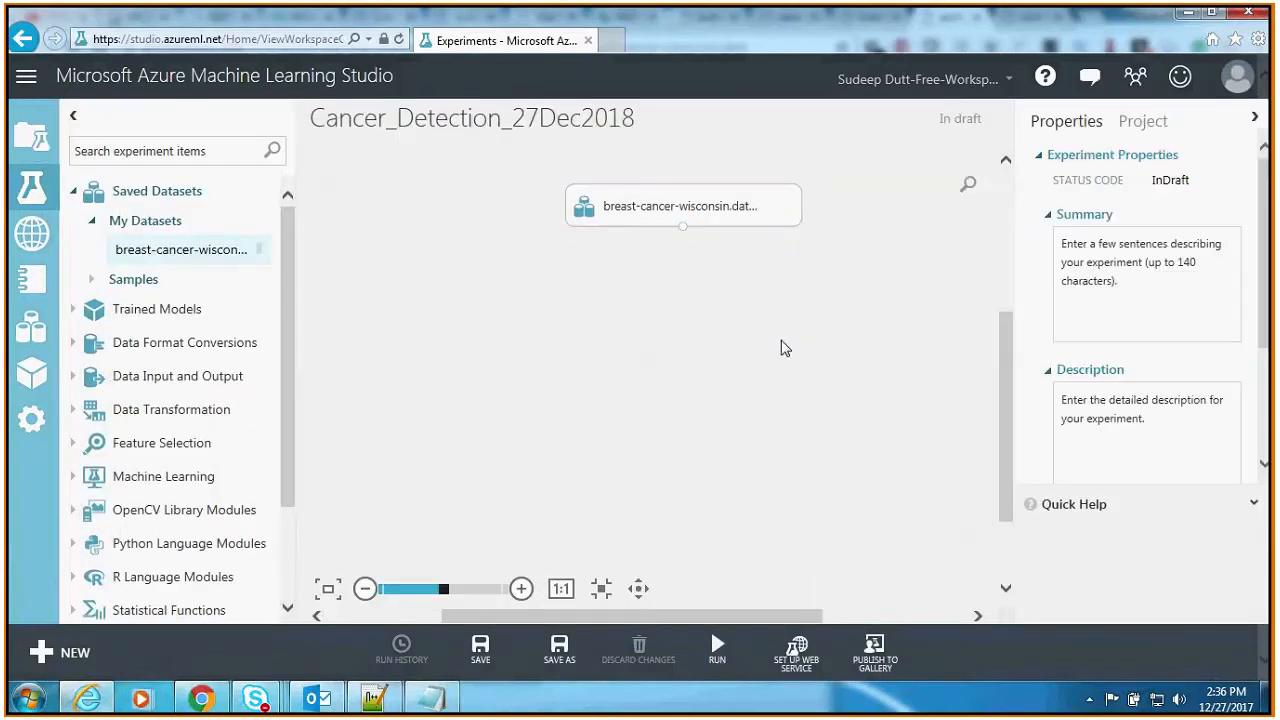
left_click(484, 661)
Step: Reopen the visualization of the breast cancer dataset on the canvas
right_click(660, 219)
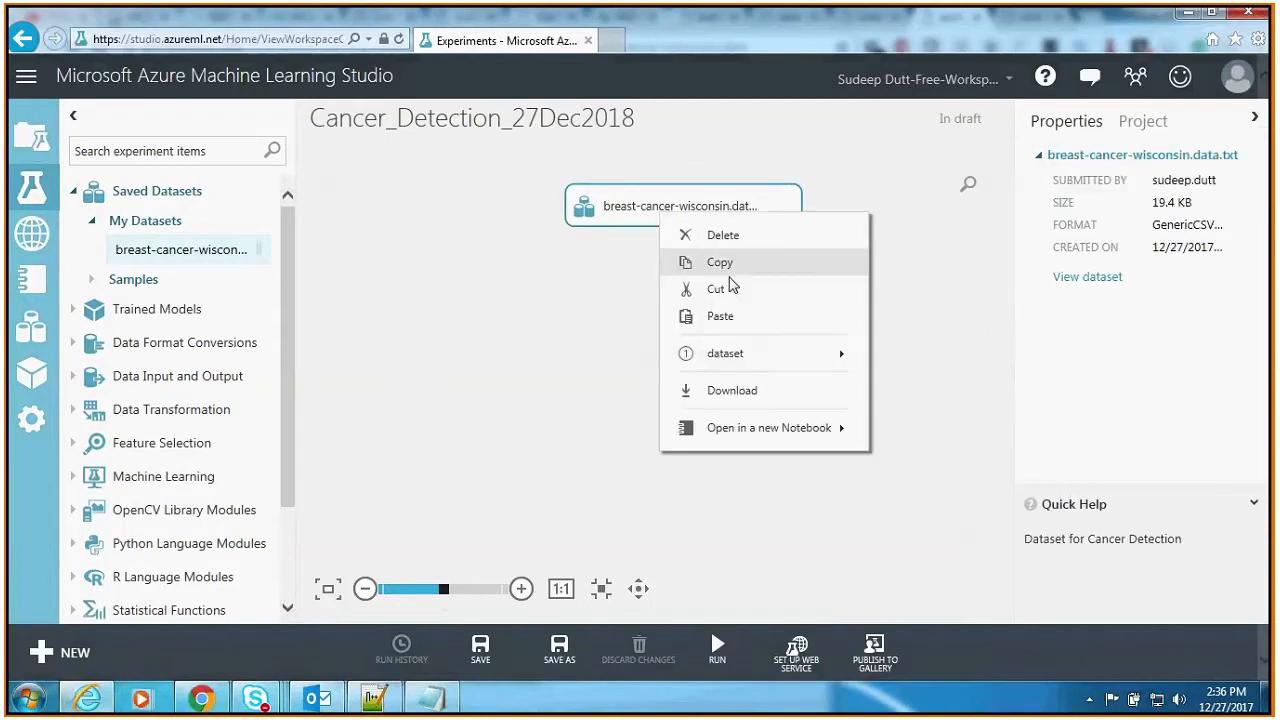
mouse_move(766, 360)
left_click(923, 355)
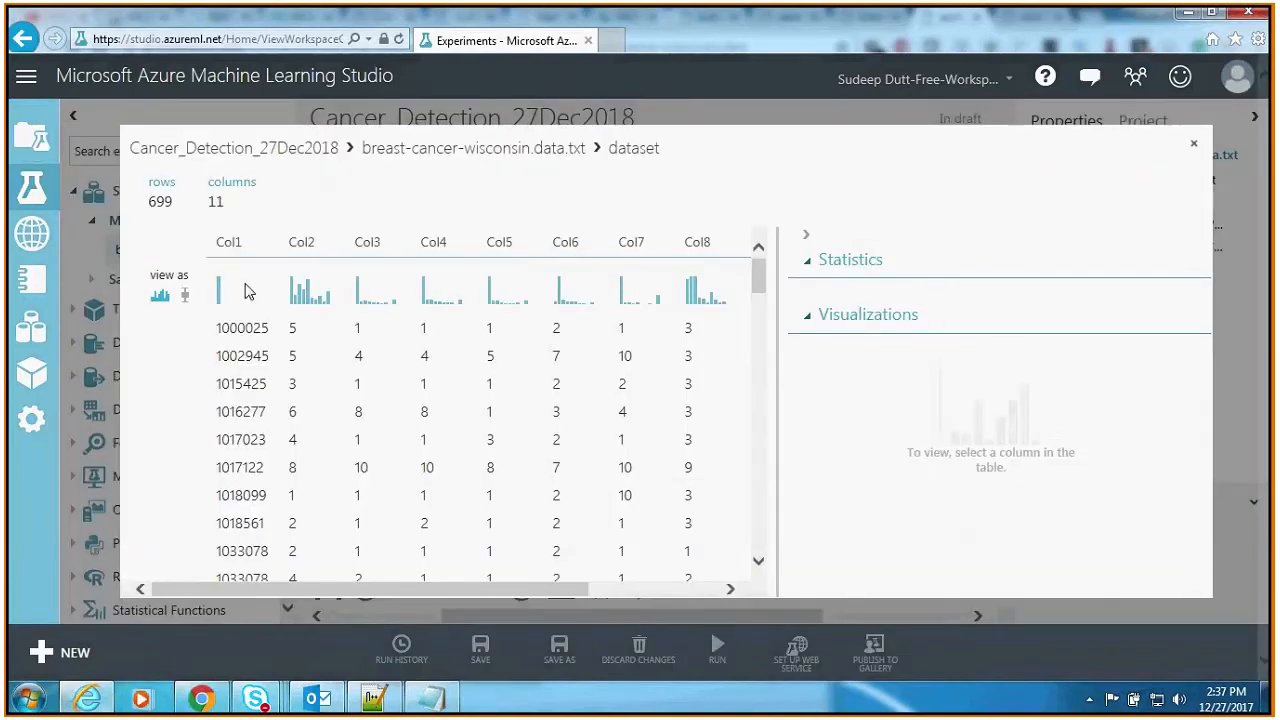
Step: Switch to Chrome to check the attribute information in breast-cancer-wisconsin.names, and return to Internet Explorer to view the statistics of Col1
key("alt+Tab")
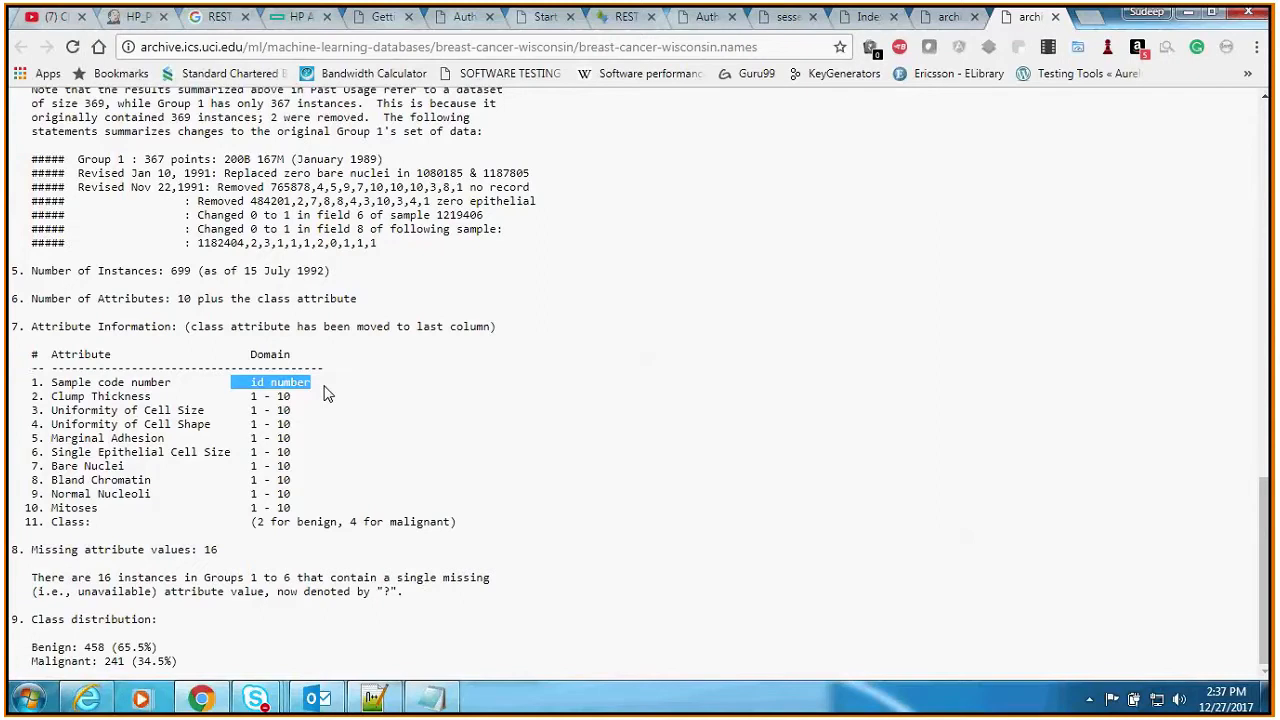
left_click(322, 421)
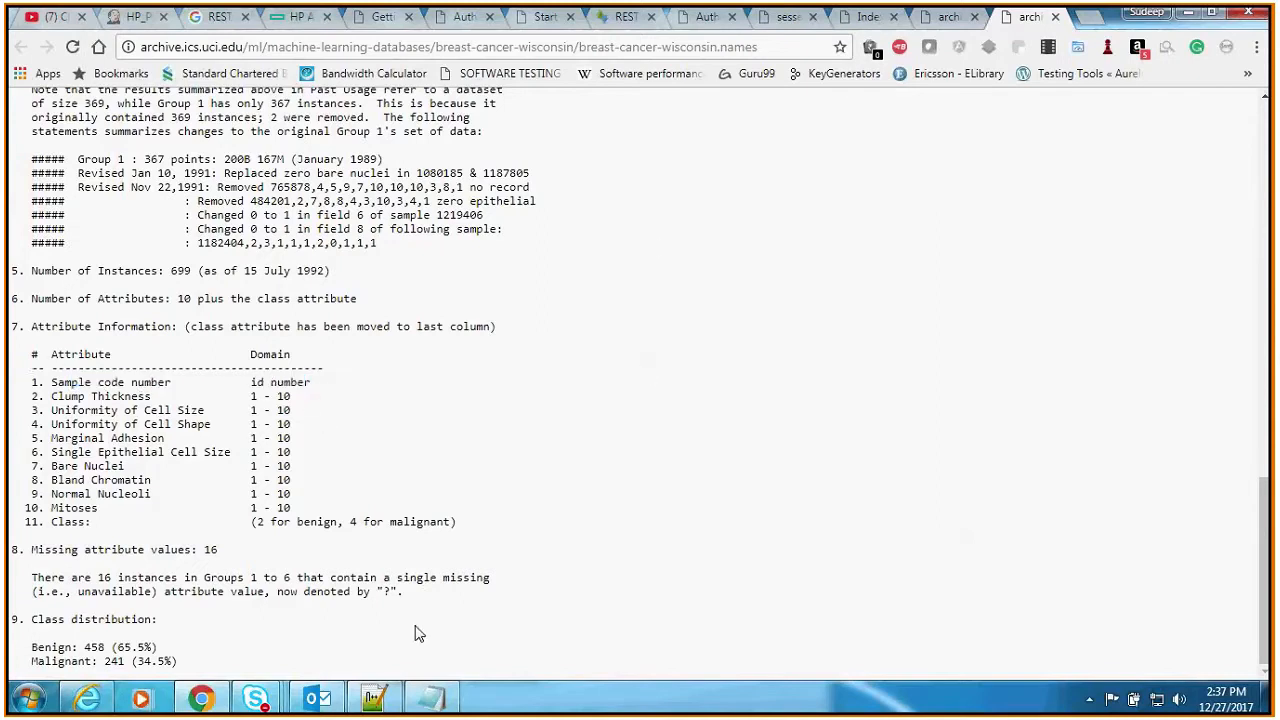
left_click(108, 704)
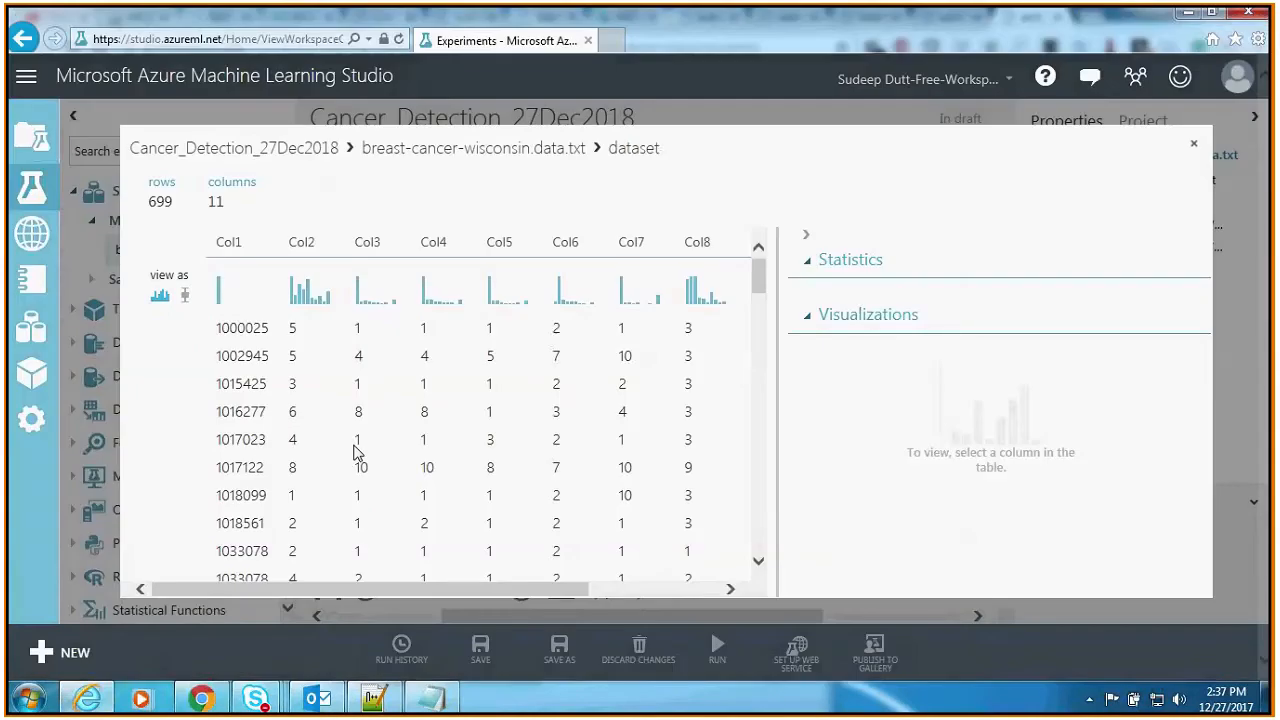
left_click(229, 242)
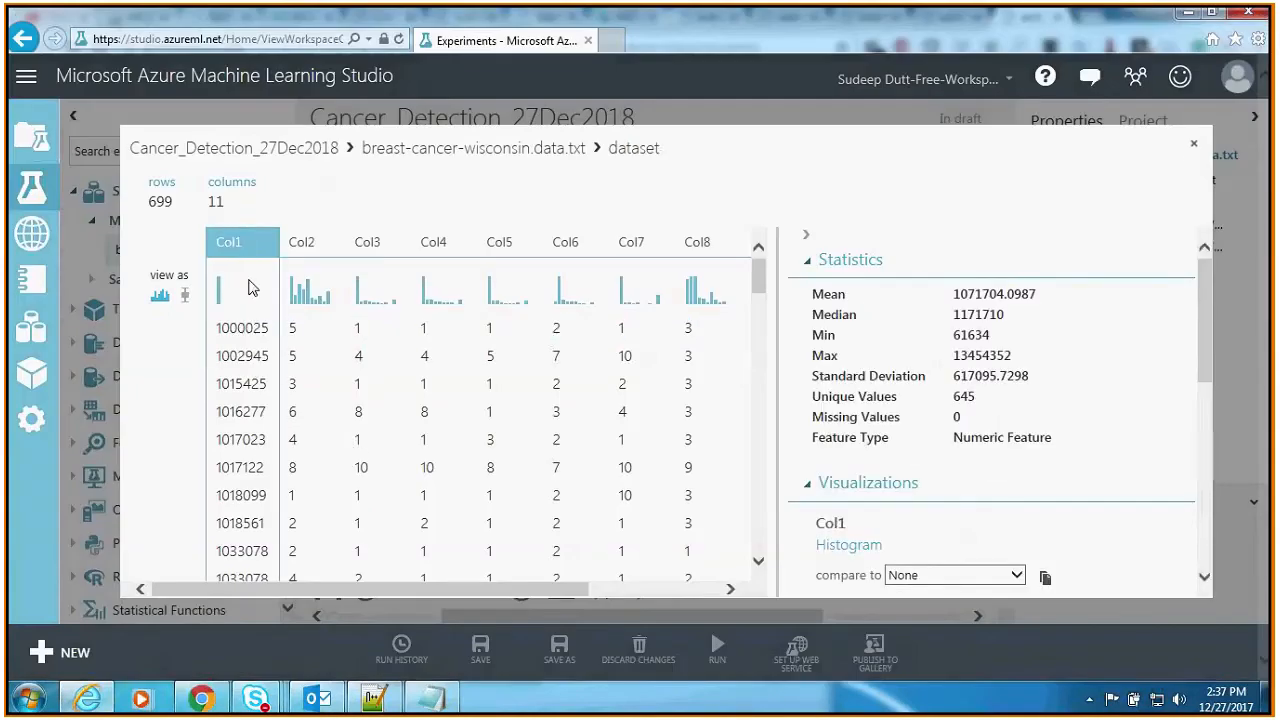
Step: Close the visualization, add a Select Columns in Dataset module below the breast cancer dataset, and connect the dataset's output to it
key("Escape")
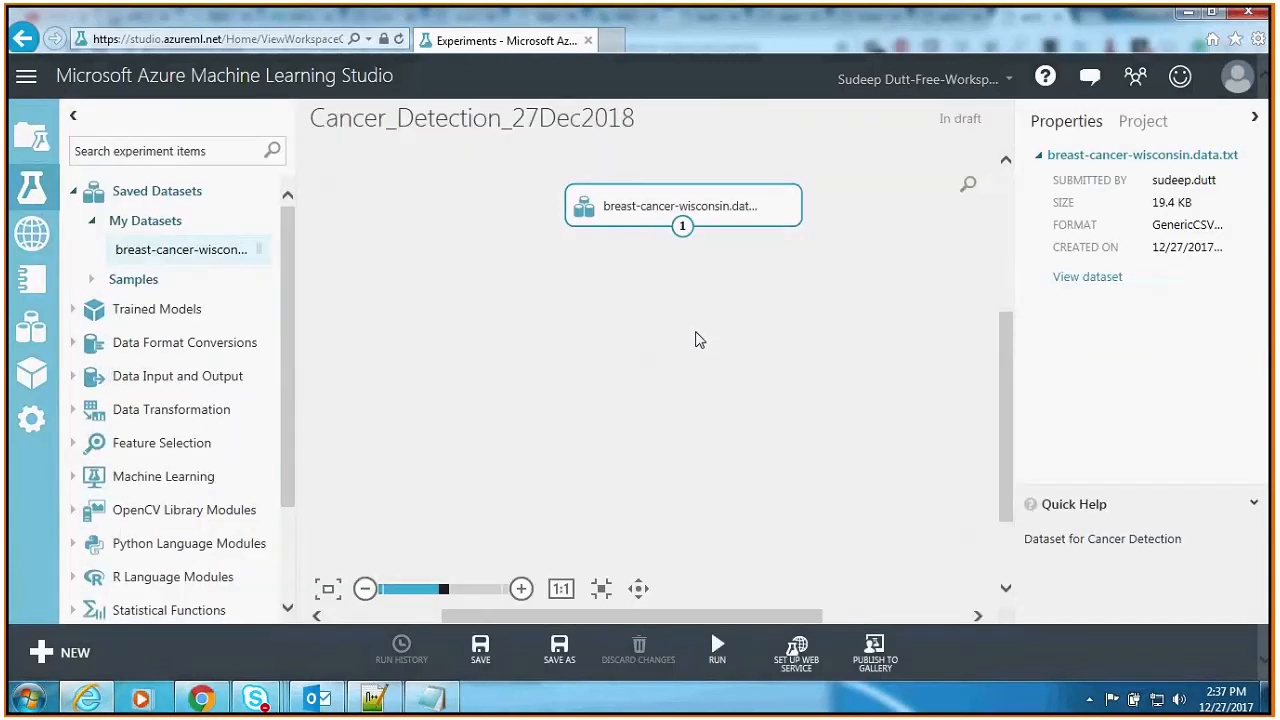
left_click(699, 340)
left_click(178, 151)
type("select colu")
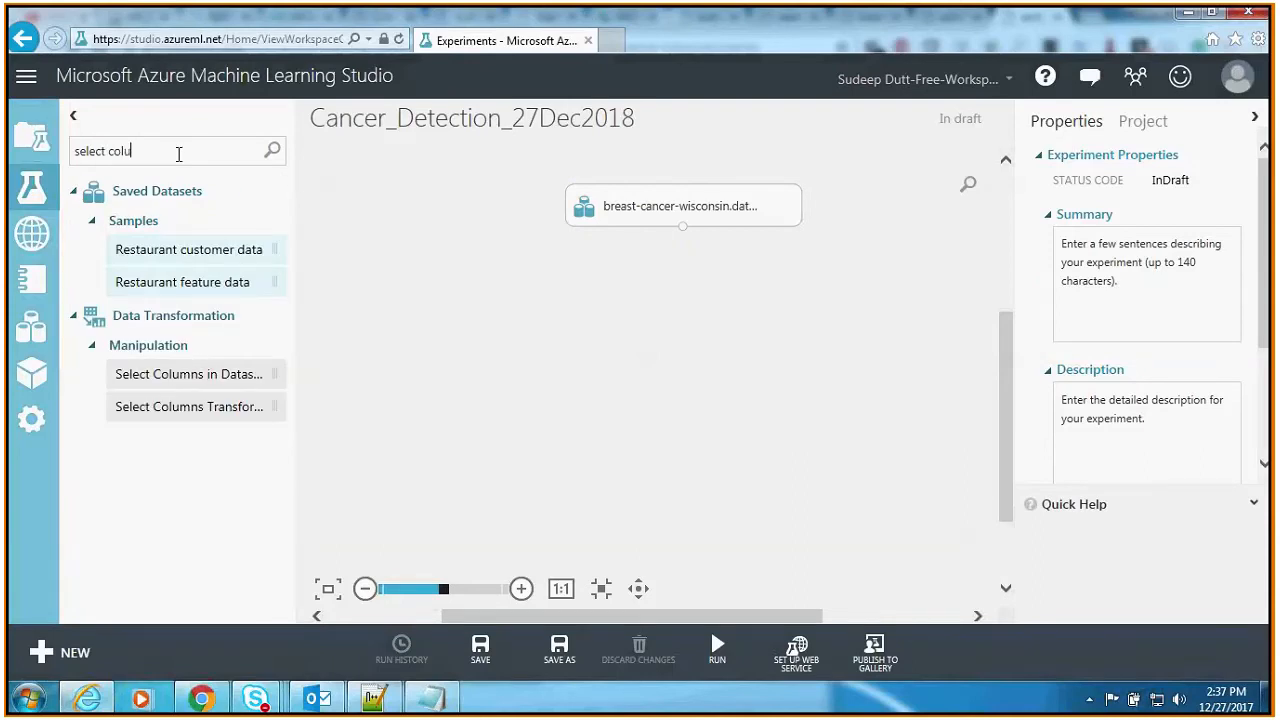
type("mns")
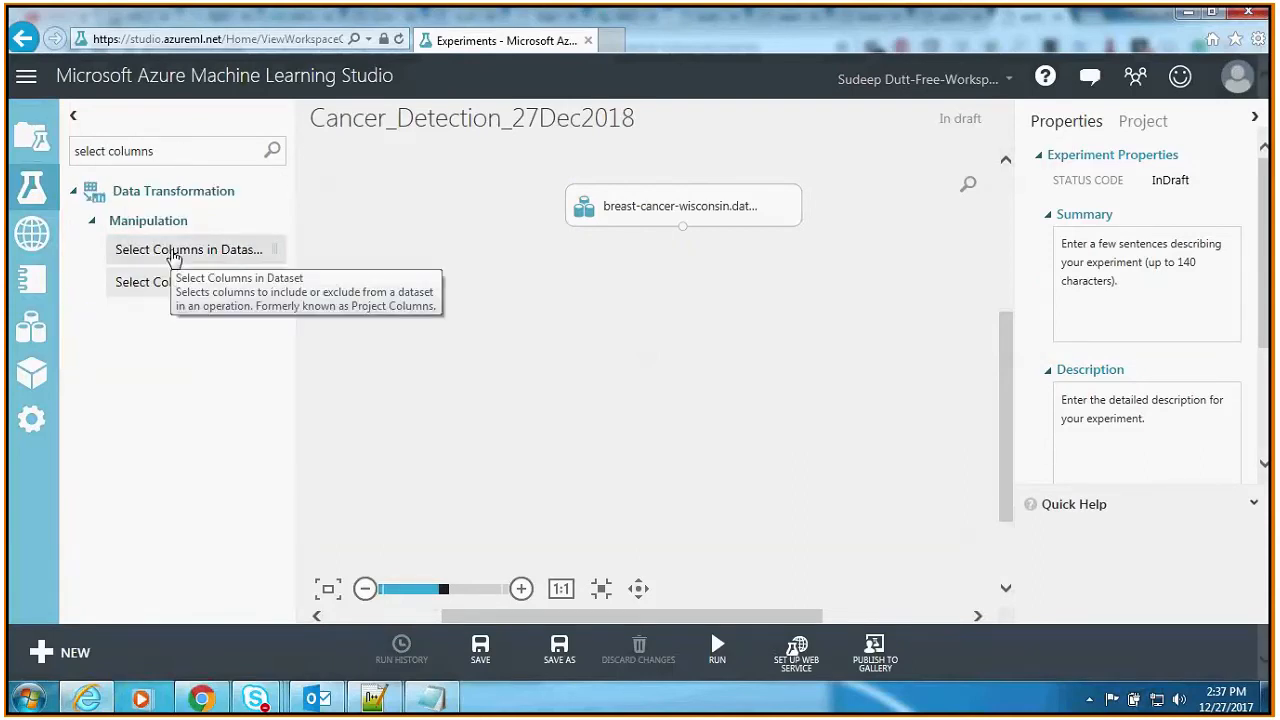
left_click_drag(172, 257, 686, 292)
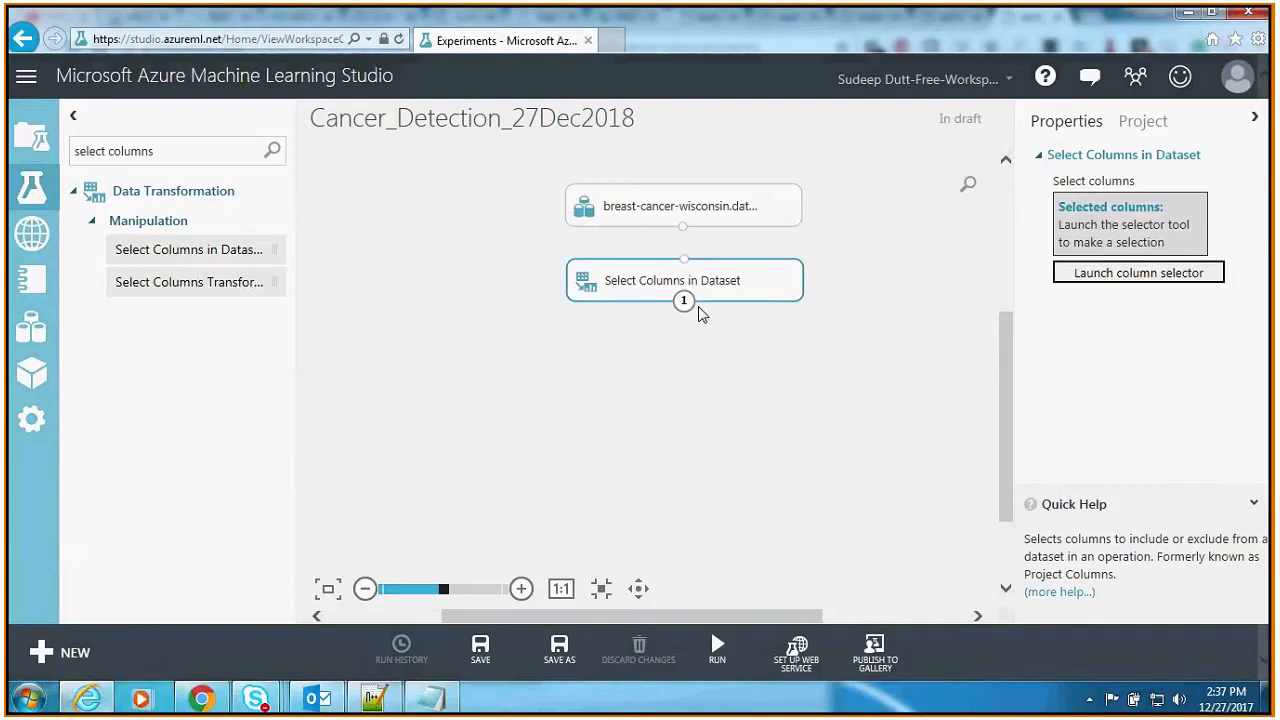
left_click_drag(684, 229, 686, 264)
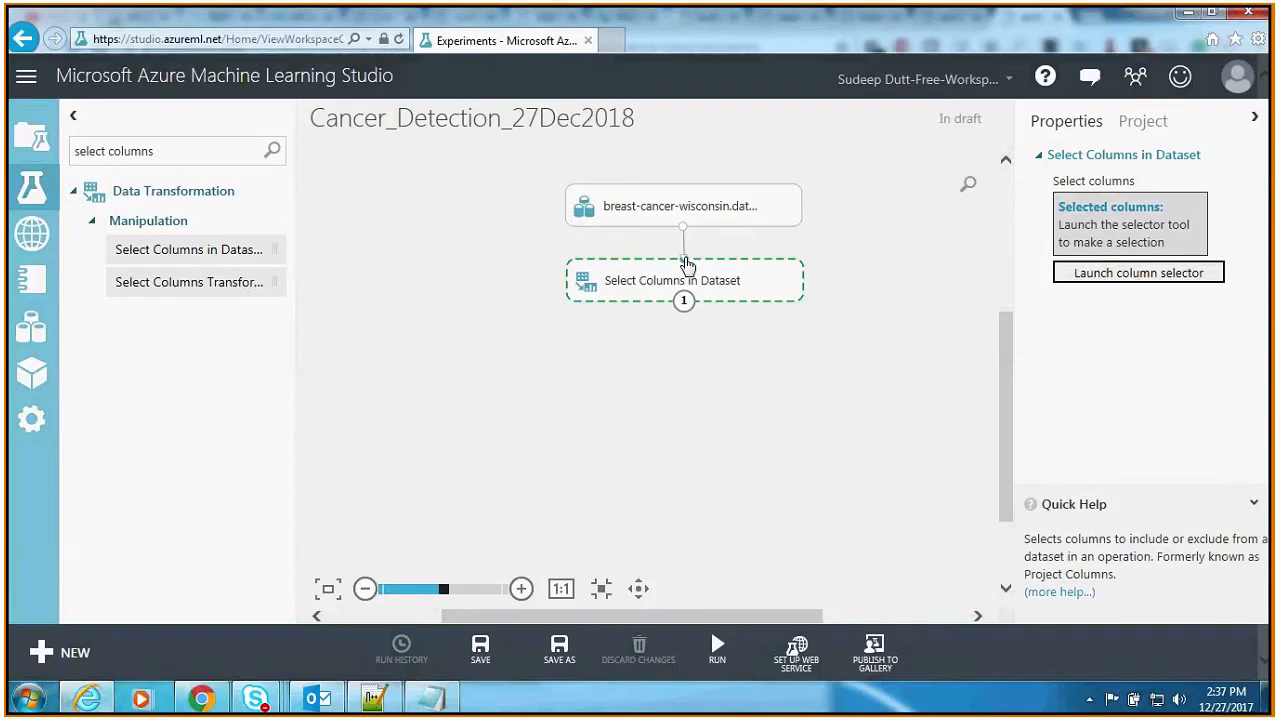
left_click_drag(686, 265, 685, 258)
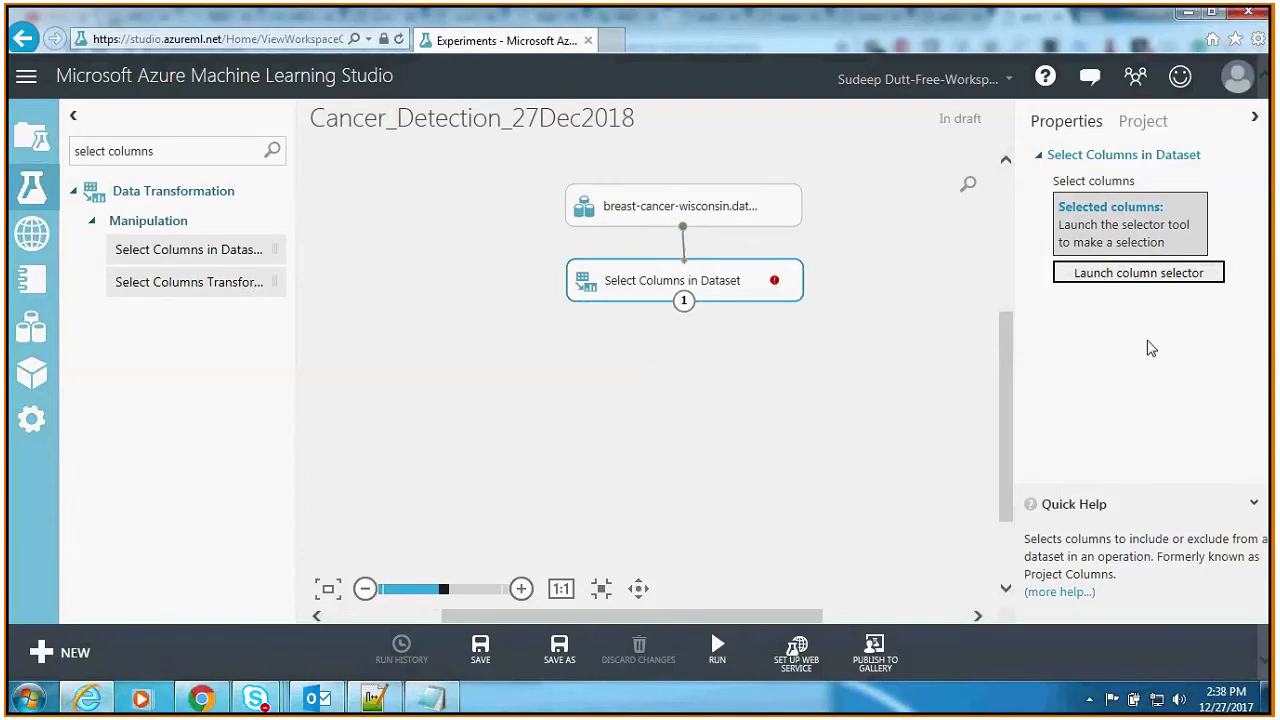
Step: Select Col2 through Col11 in the Select Columns in Dataset module, leaving out Col1
left_click(1157, 276)
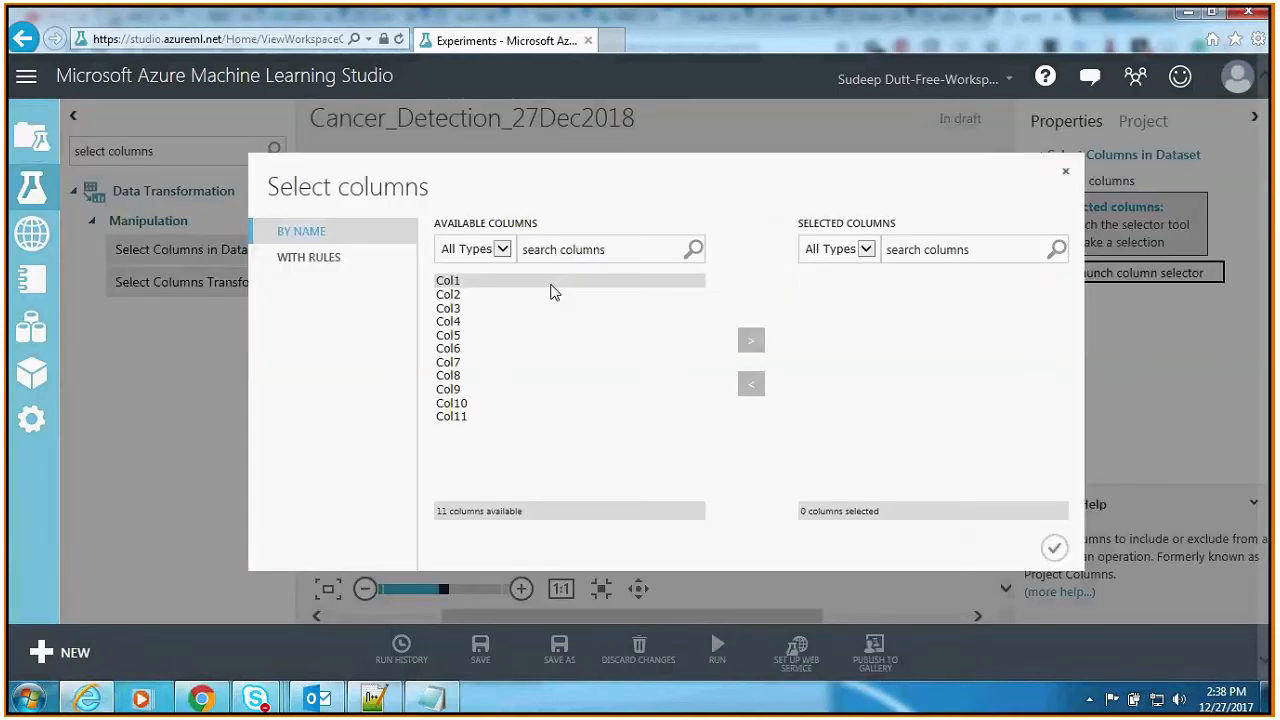
left_click(551, 285)
left_click(530, 296)
left_click(489, 411, "shift")
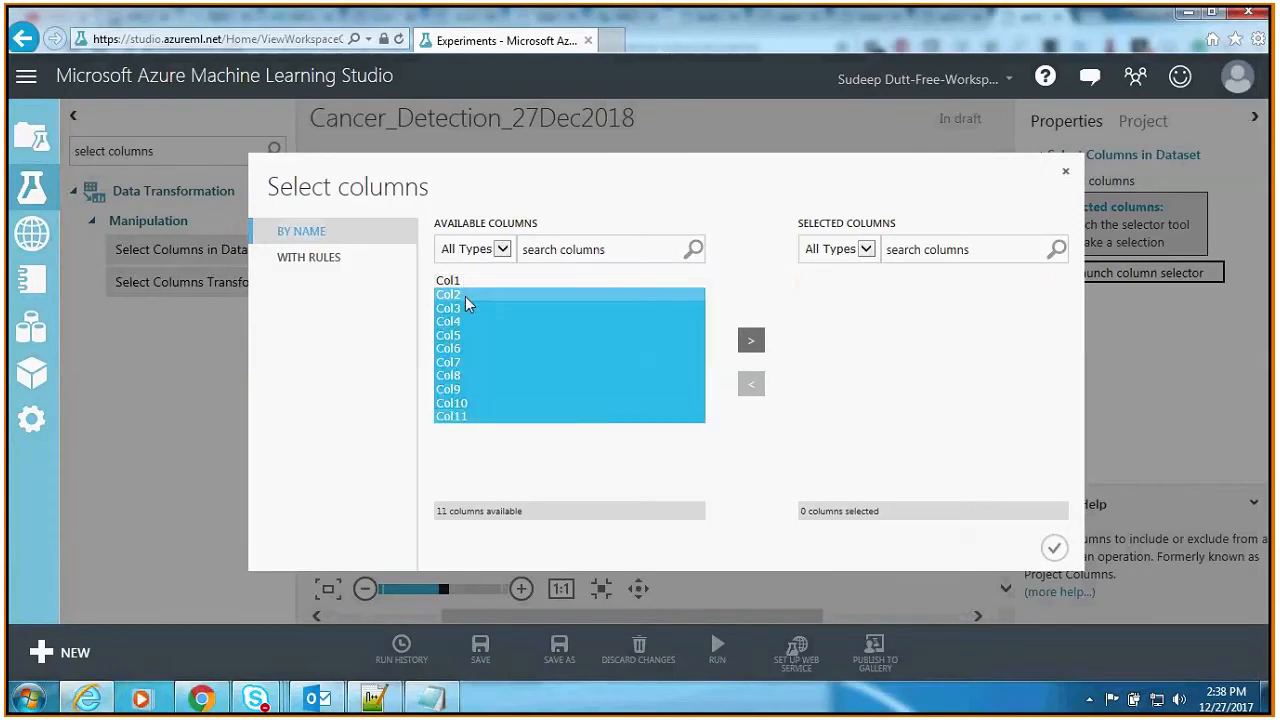
left_click(758, 346)
left_click(1054, 547)
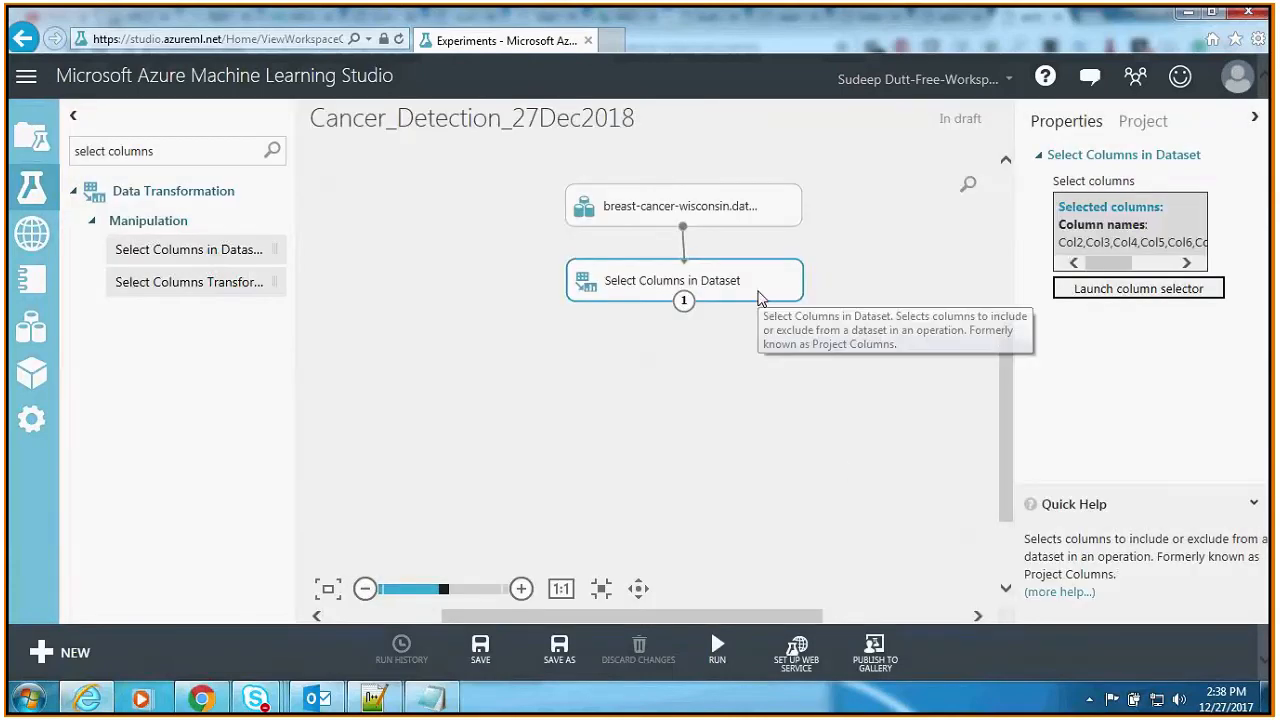
Step: Save and run the experiment, and visualize the results dataset of Select Columns in Dataset
left_click(480, 650)
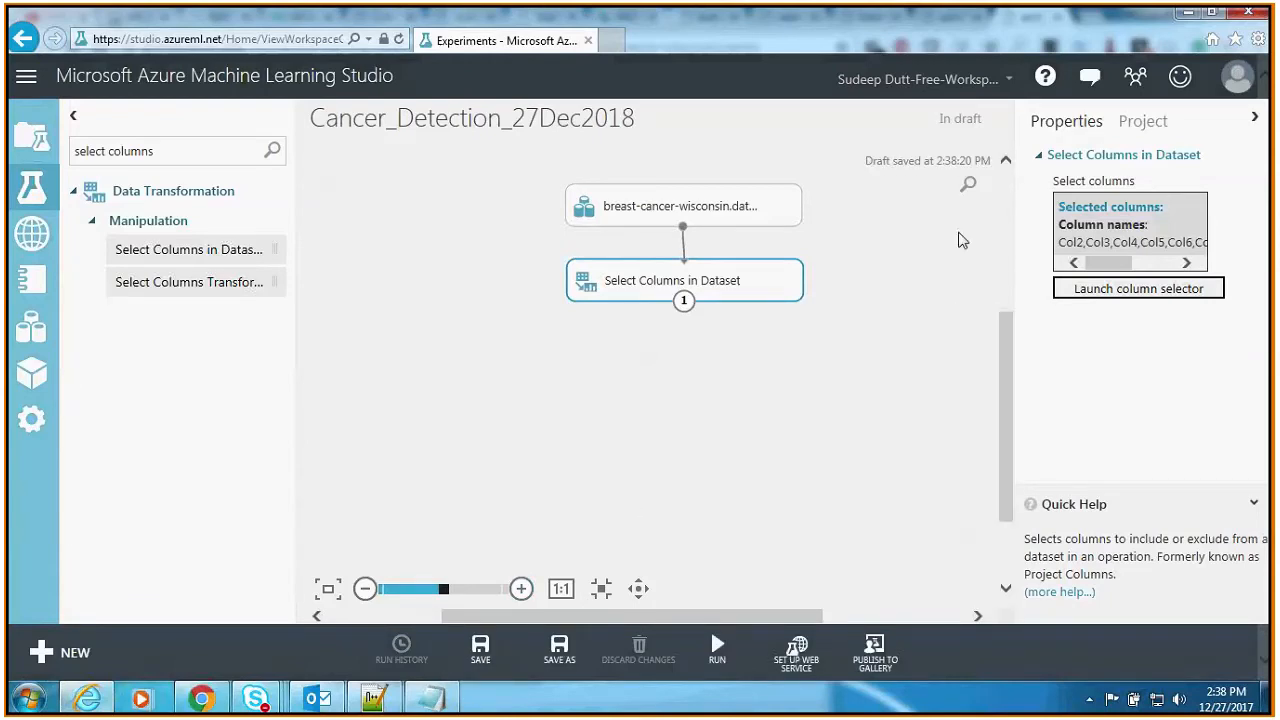
left_click(717, 650)
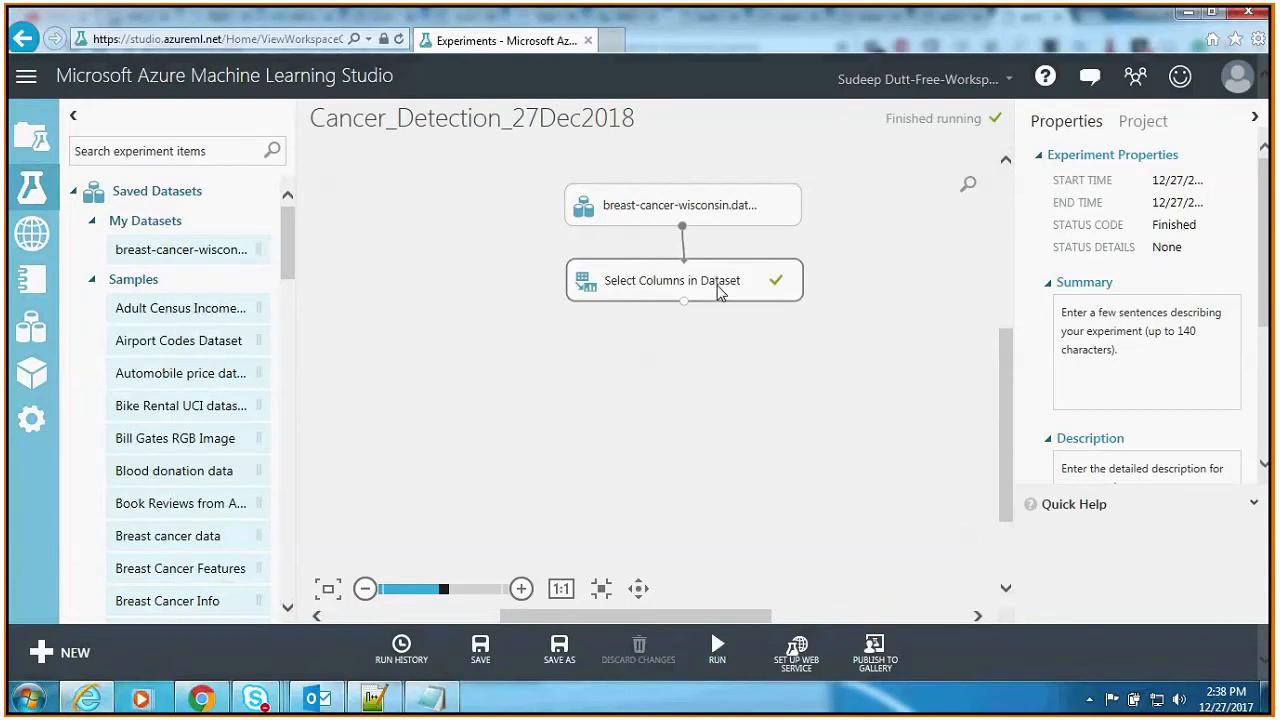
right_click(718, 290)
mouse_move(850, 427)
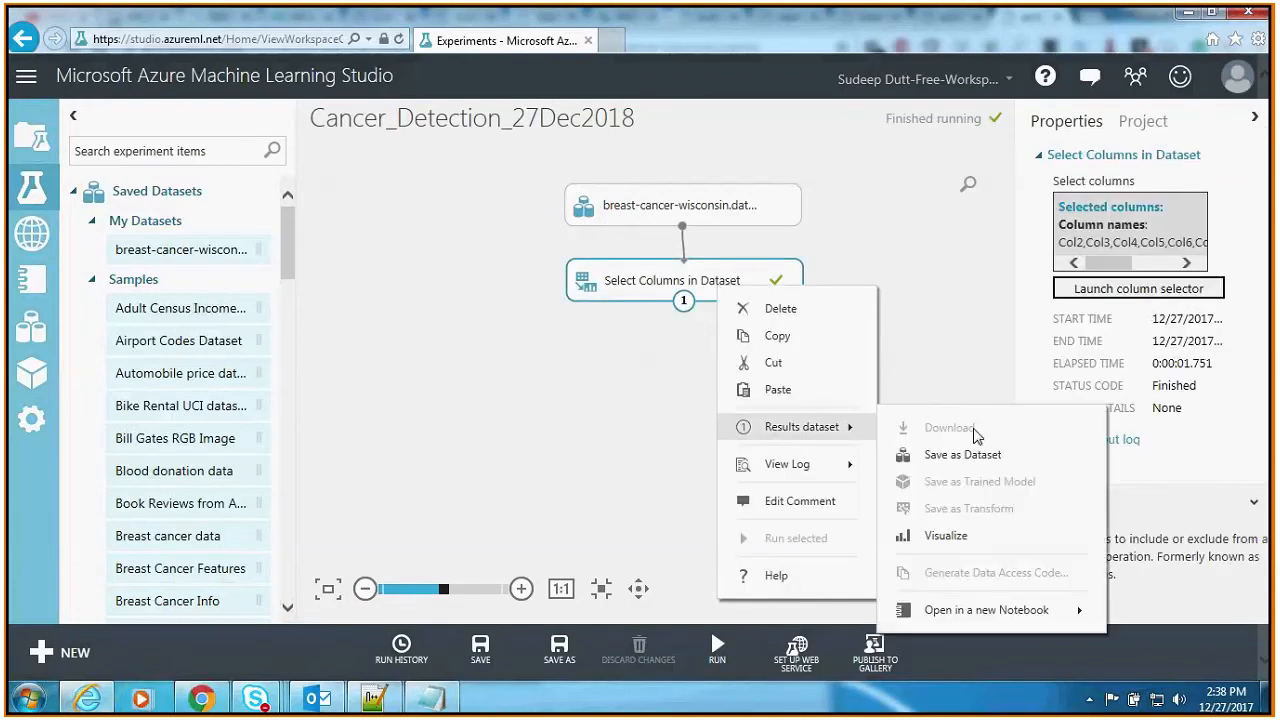
left_click(946, 537)
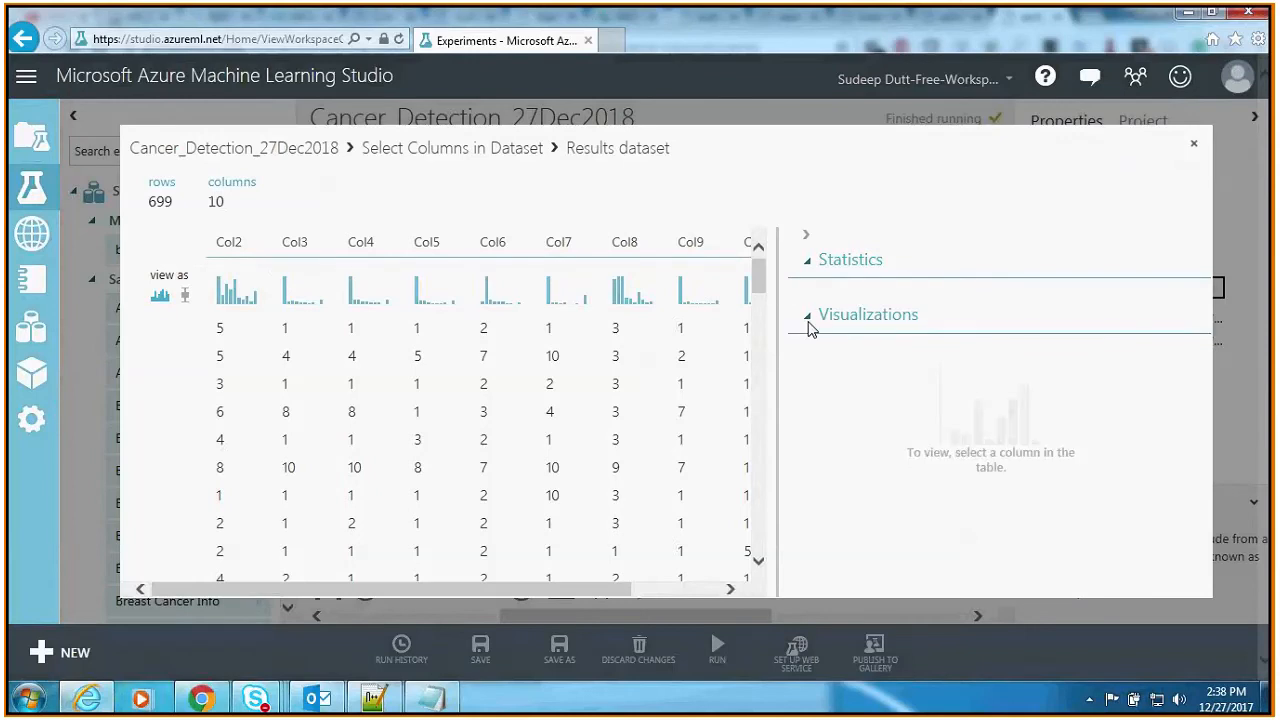
Step: View the statistics of Col7 in the results dataset and close the visualization
left_click(553, 240)
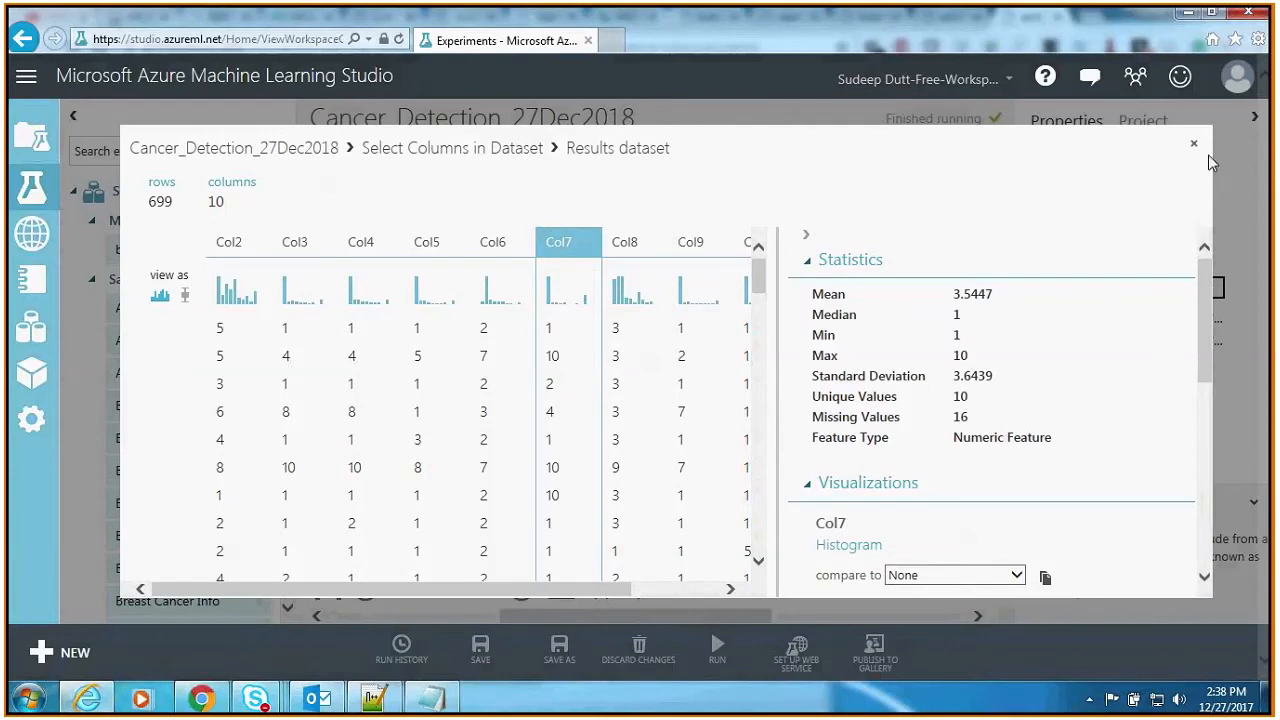
left_click(1193, 144)
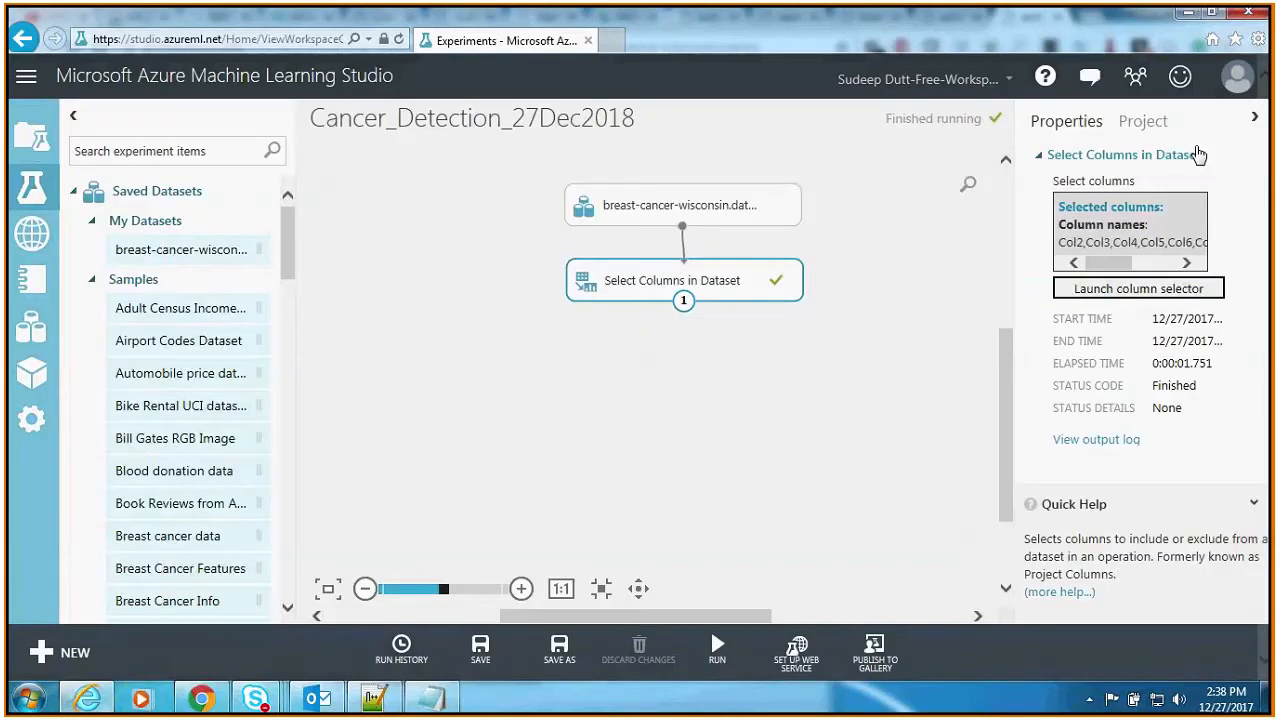
left_click(897, 373)
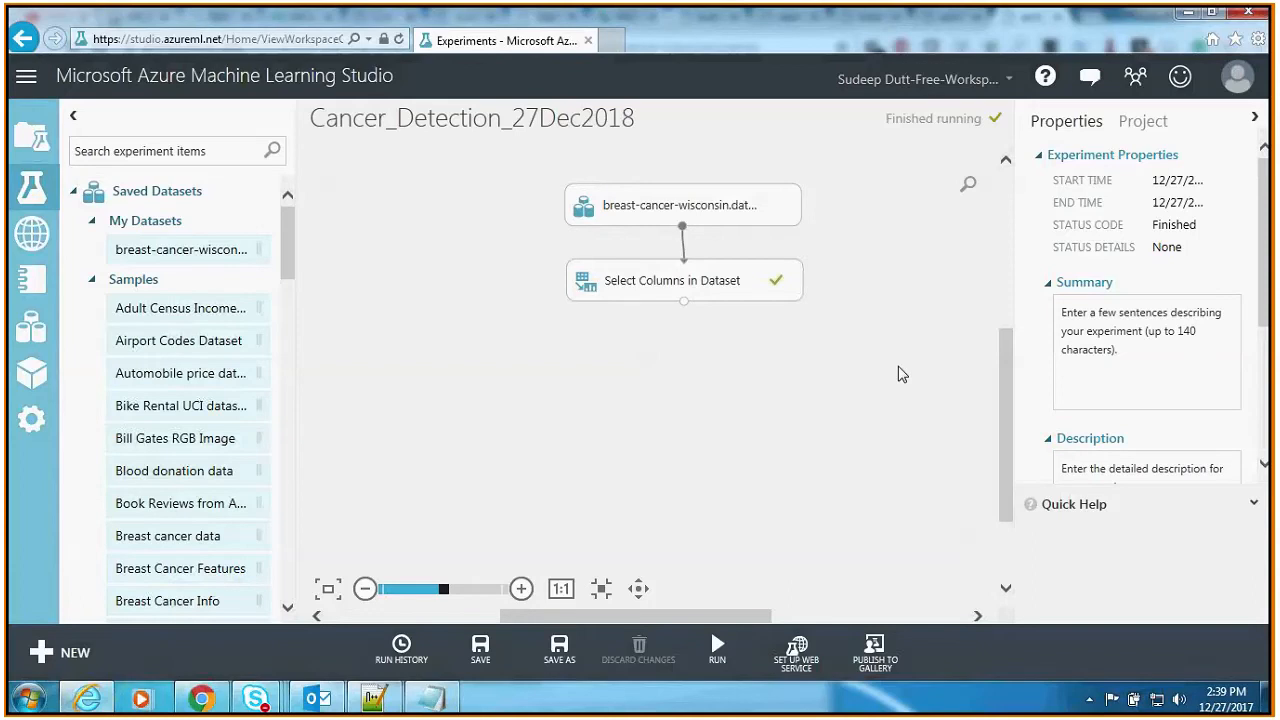
Step: Add a Missing Values Scrubber module to the canvas and connect it to the output of Select Columns in Dataset
left_click(237, 152)
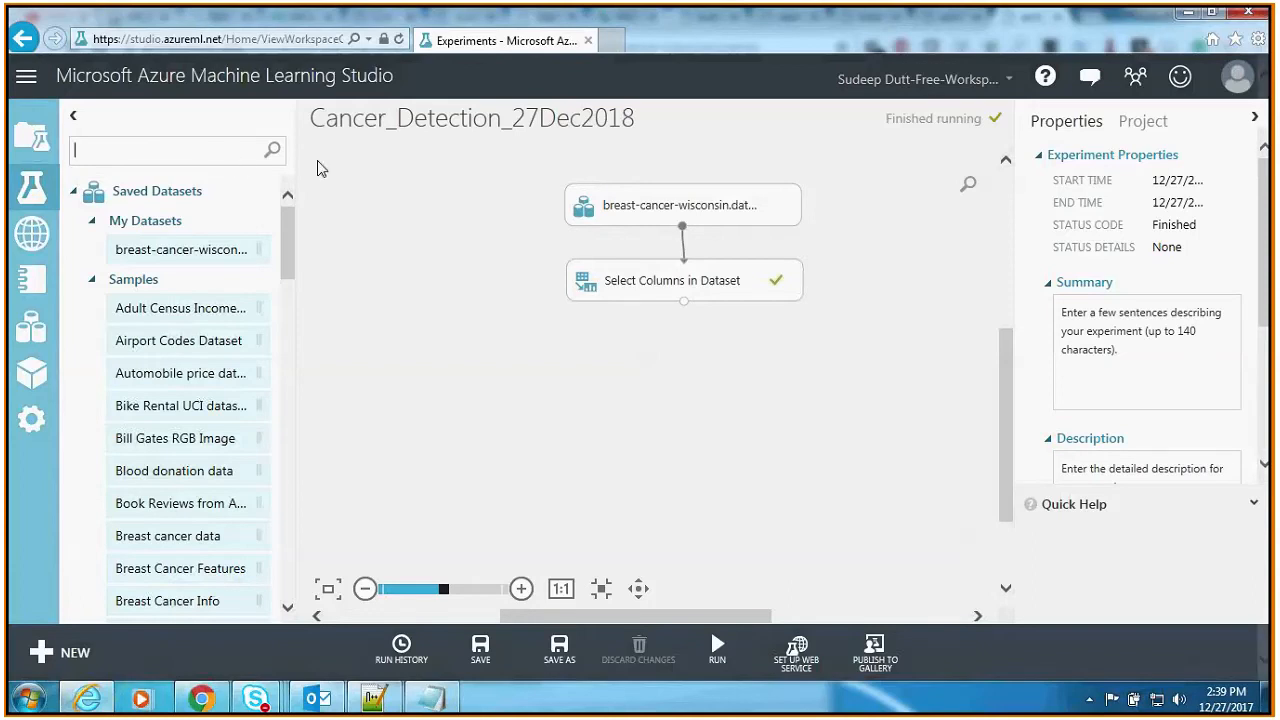
type("missing")
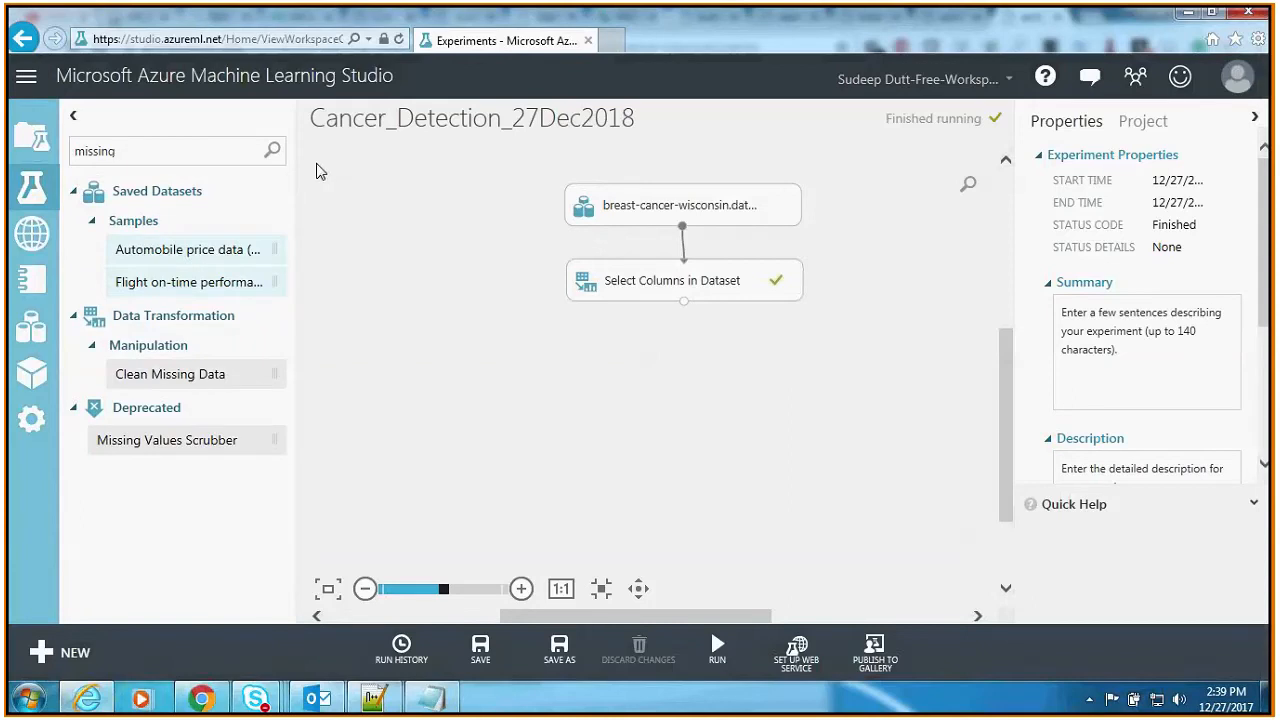
left_click_drag(143, 449, 539, 367)
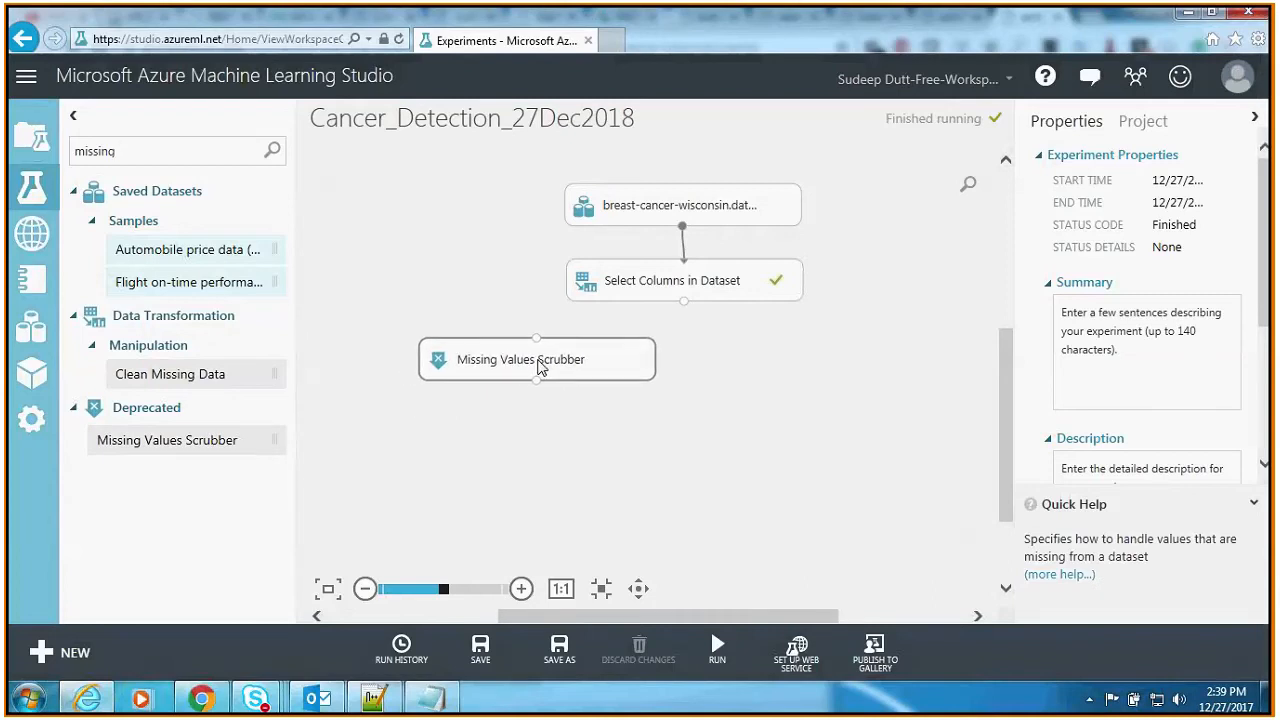
left_click_drag(536, 339, 683, 304)
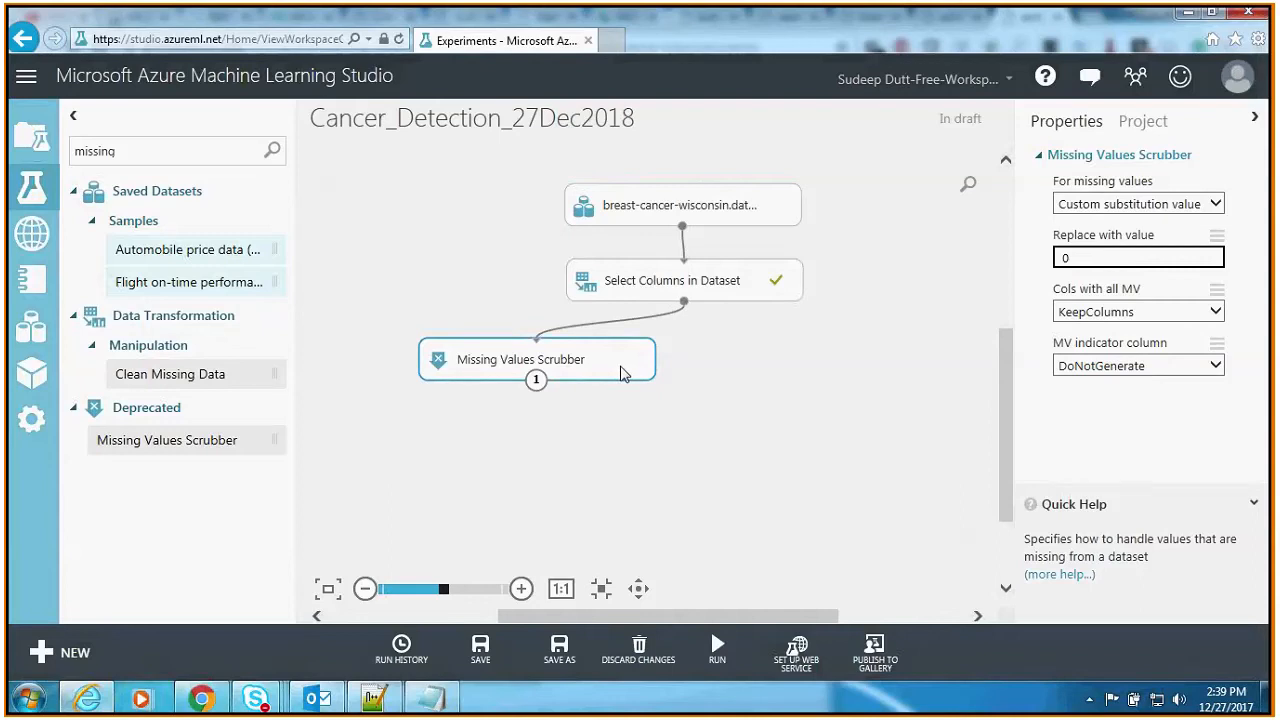
Step: Set the Missing Values Scrubber to Replace with mode and its MV indicator column to DoNotGenerate
left_click(1214, 204)
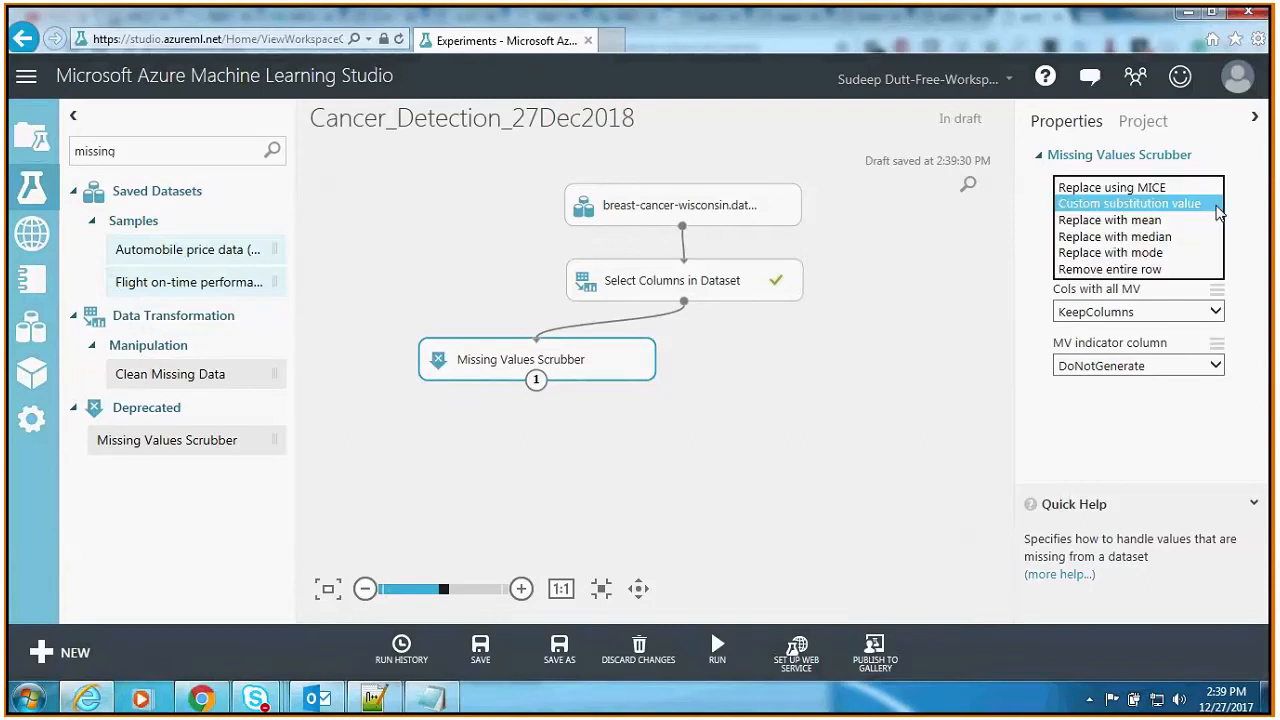
left_click(1177, 260)
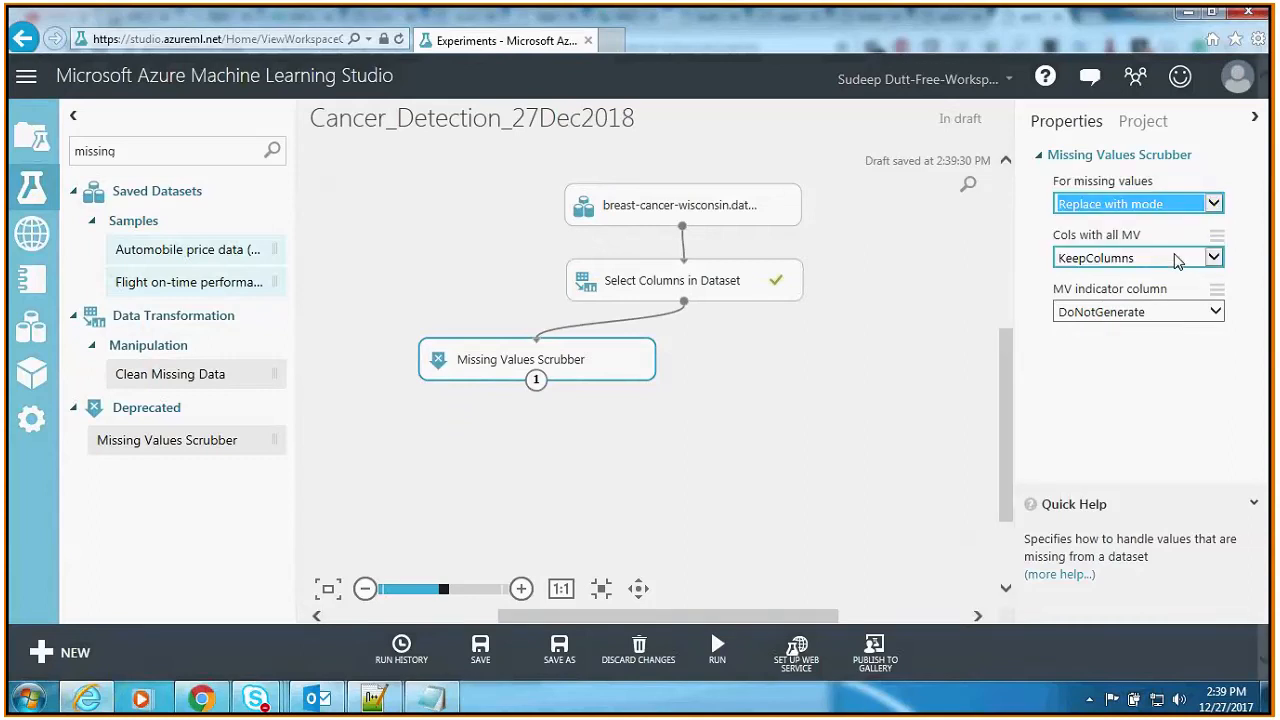
left_click(1178, 312)
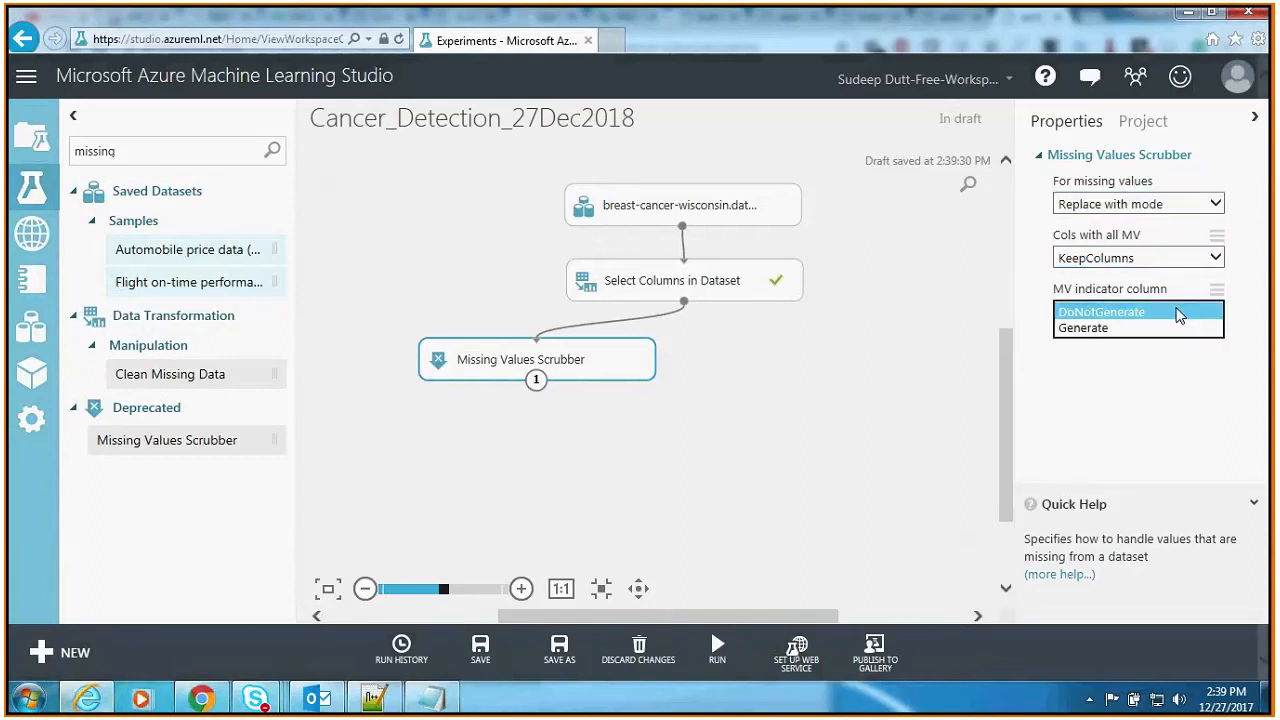
left_click(1180, 314)
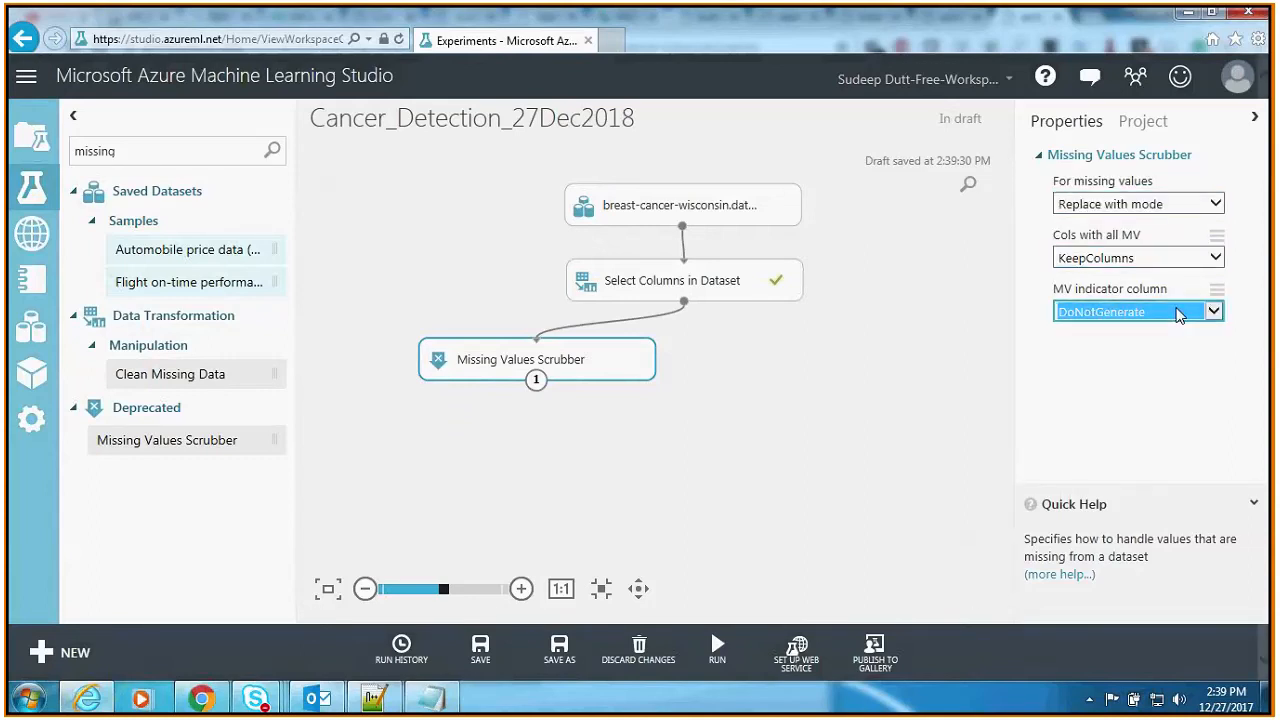
Step: Try Replace with median and Replace with mean for the missing values, and return to Replace with mode
left_click(1175, 205)
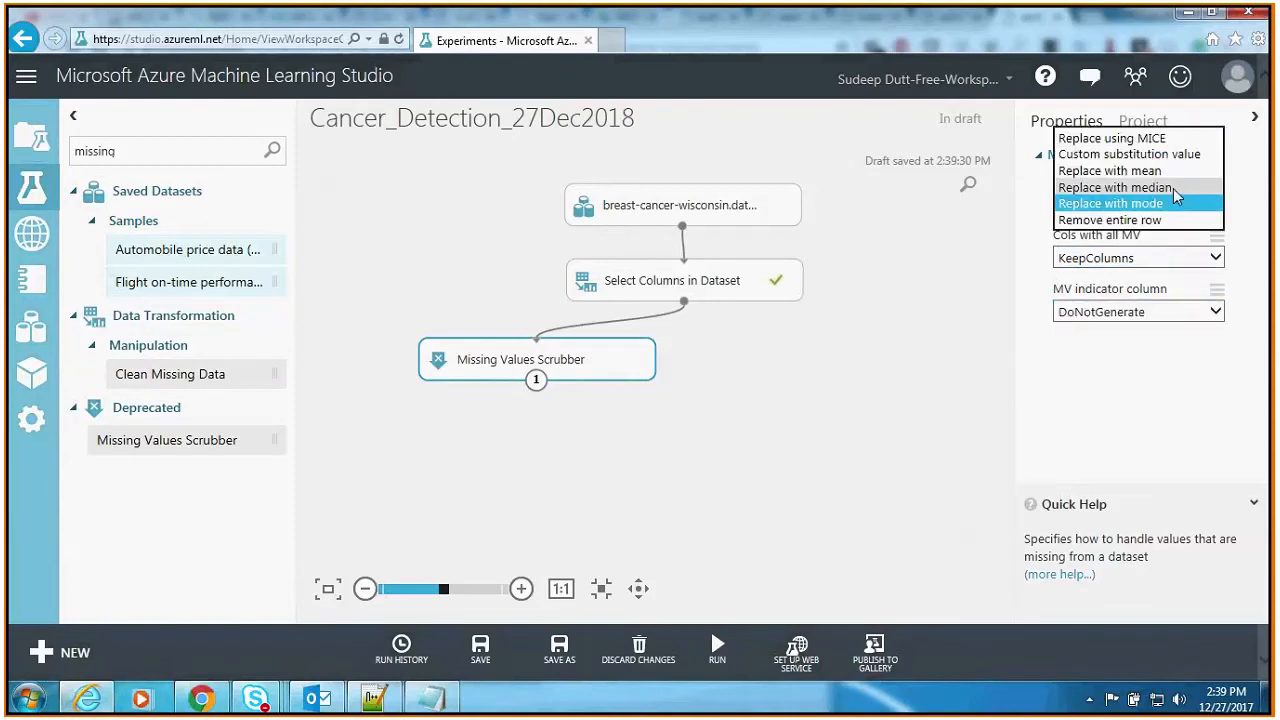
left_click(1176, 189)
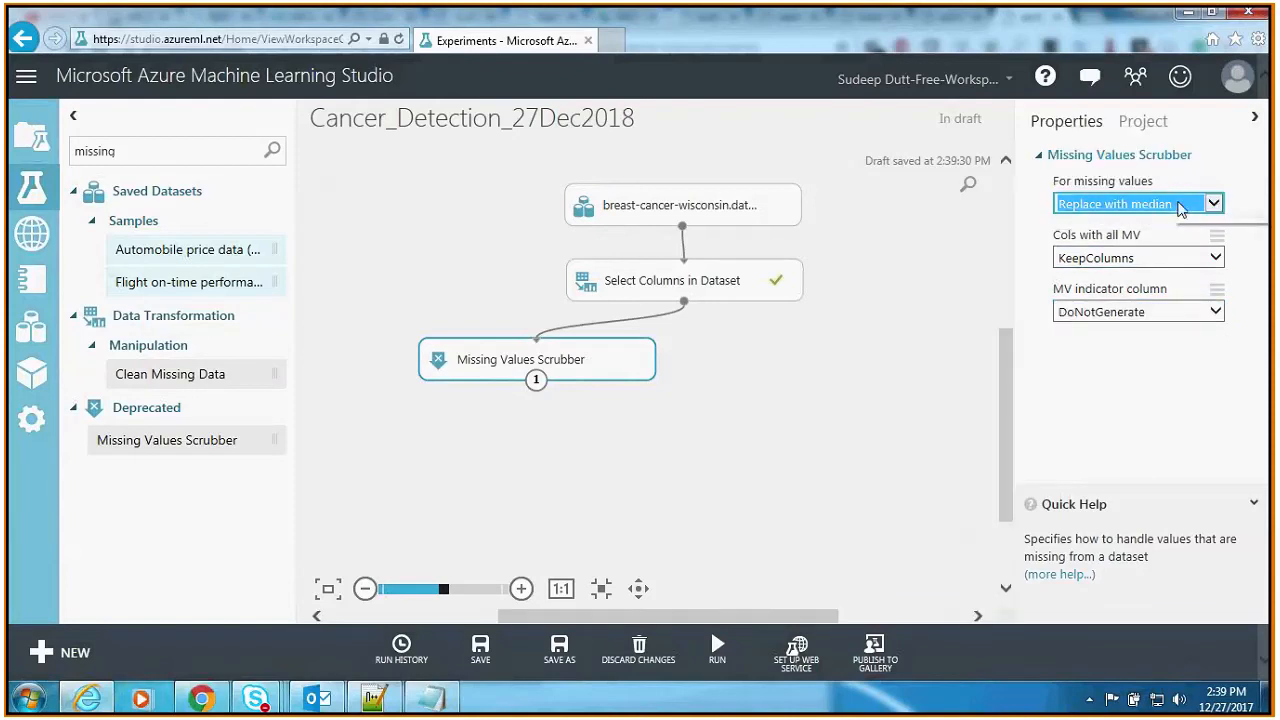
left_click(1180, 207)
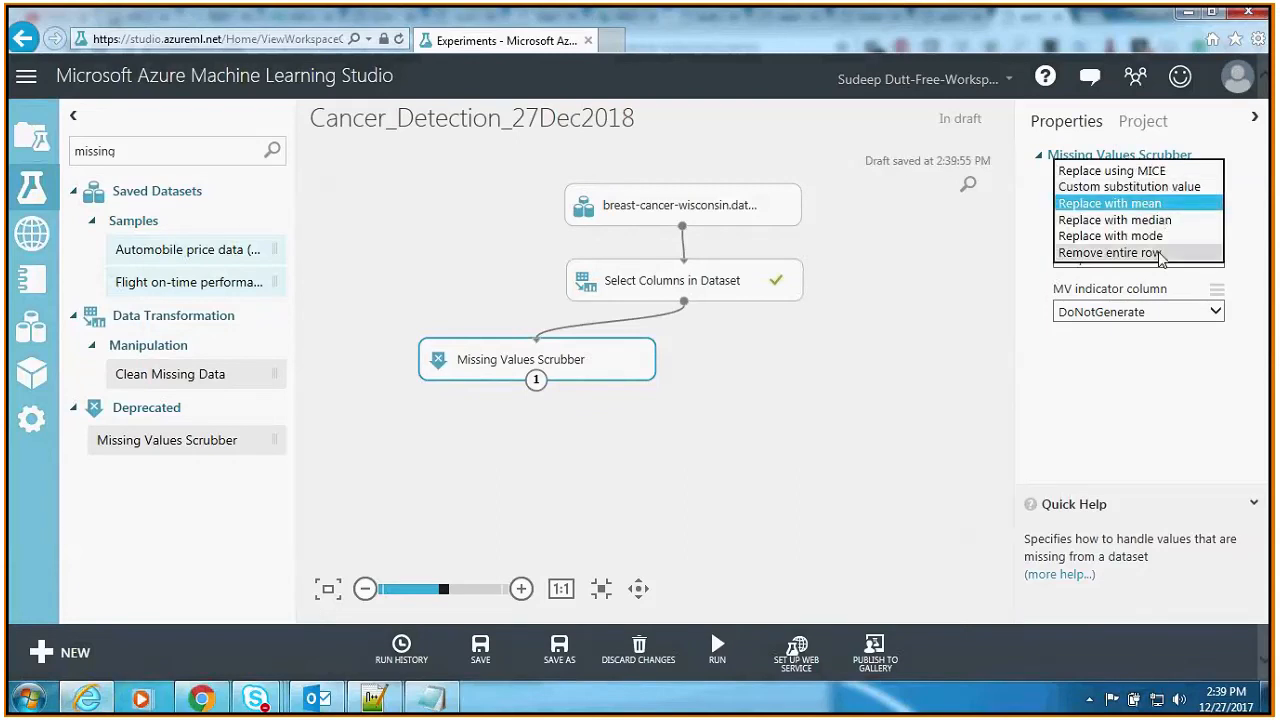
left_click(1158, 236)
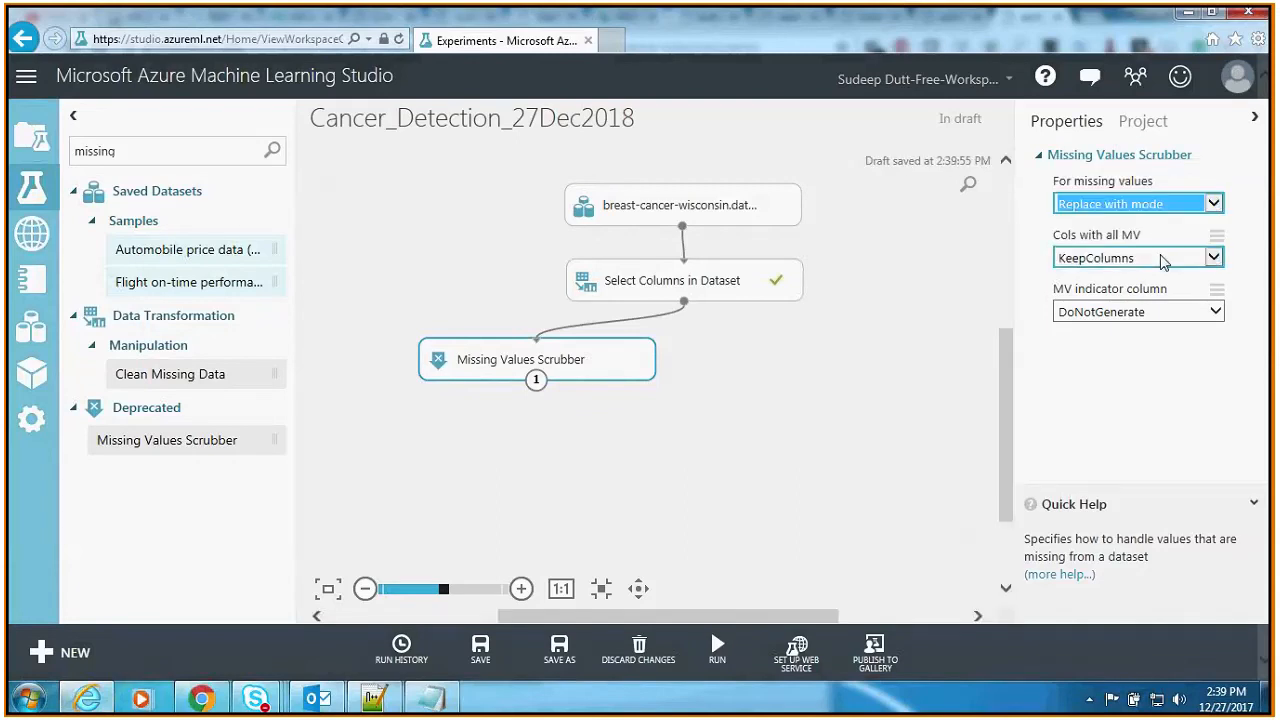
Step: Choose KeepColumns for columns with all missing values and DoNotGenerate for the MV indicator column
left_click(1160, 254)
left_click(1160, 257)
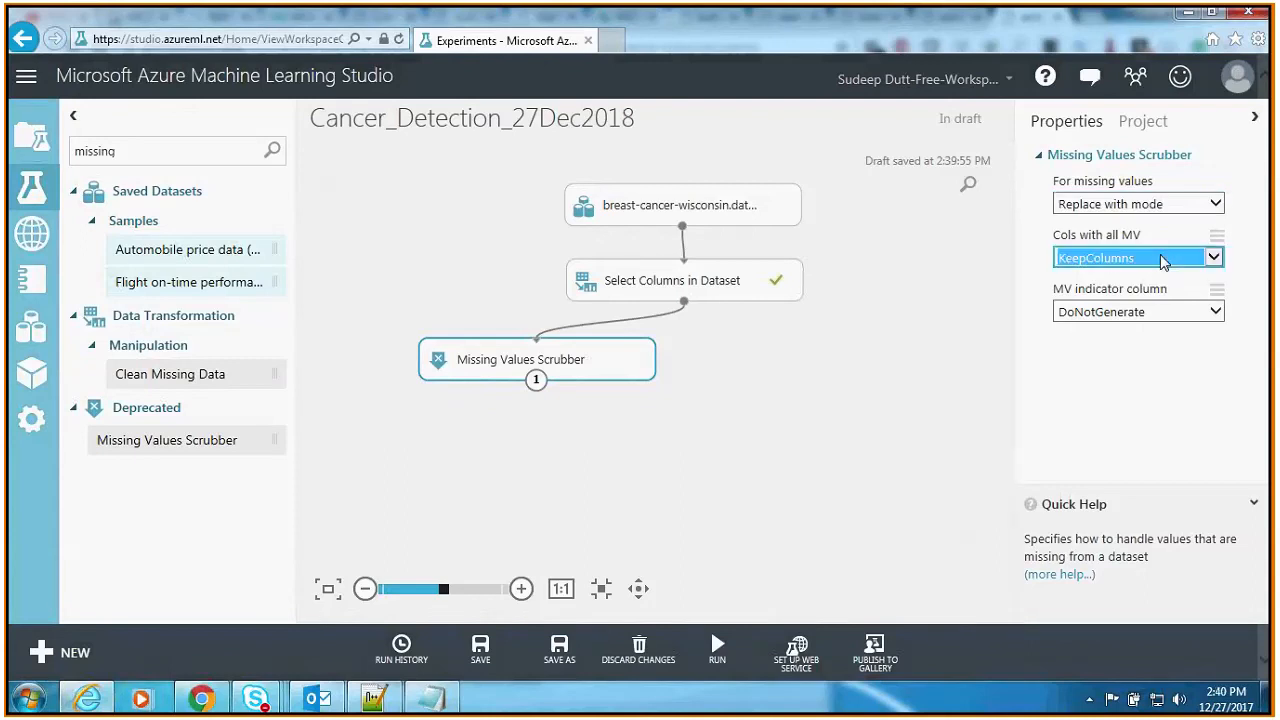
left_click(1164, 314)
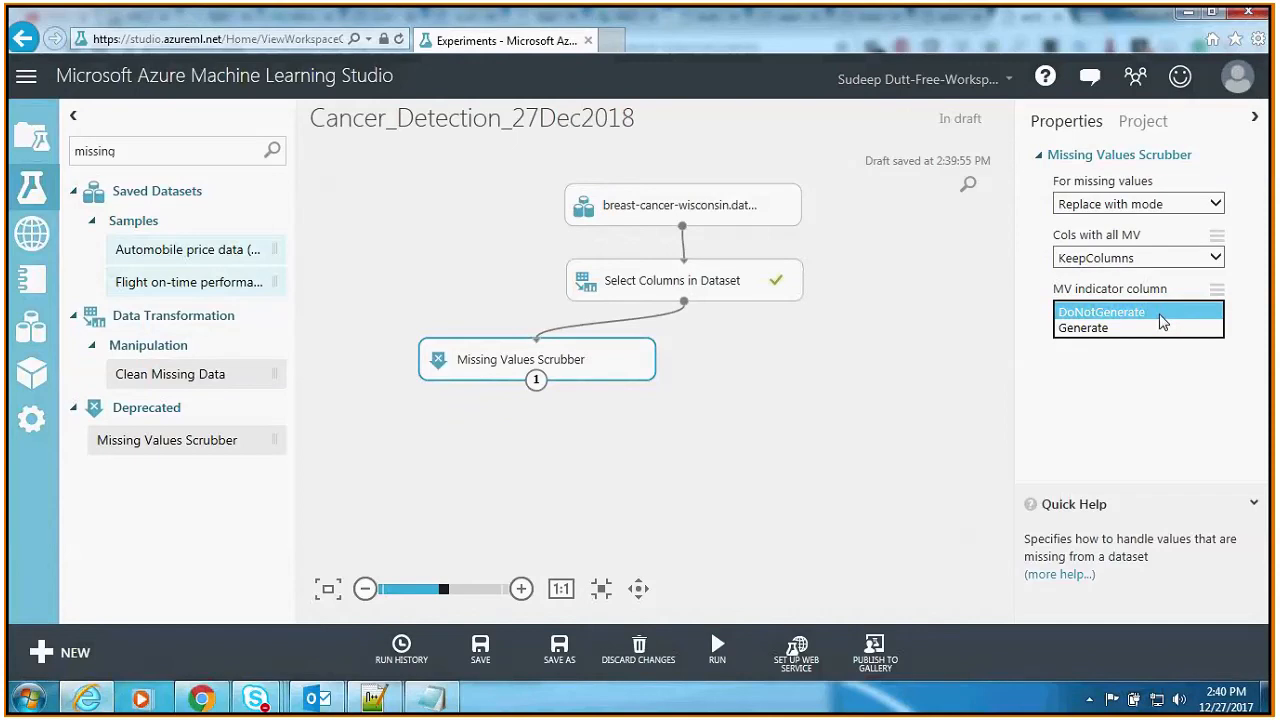
left_click(1155, 314)
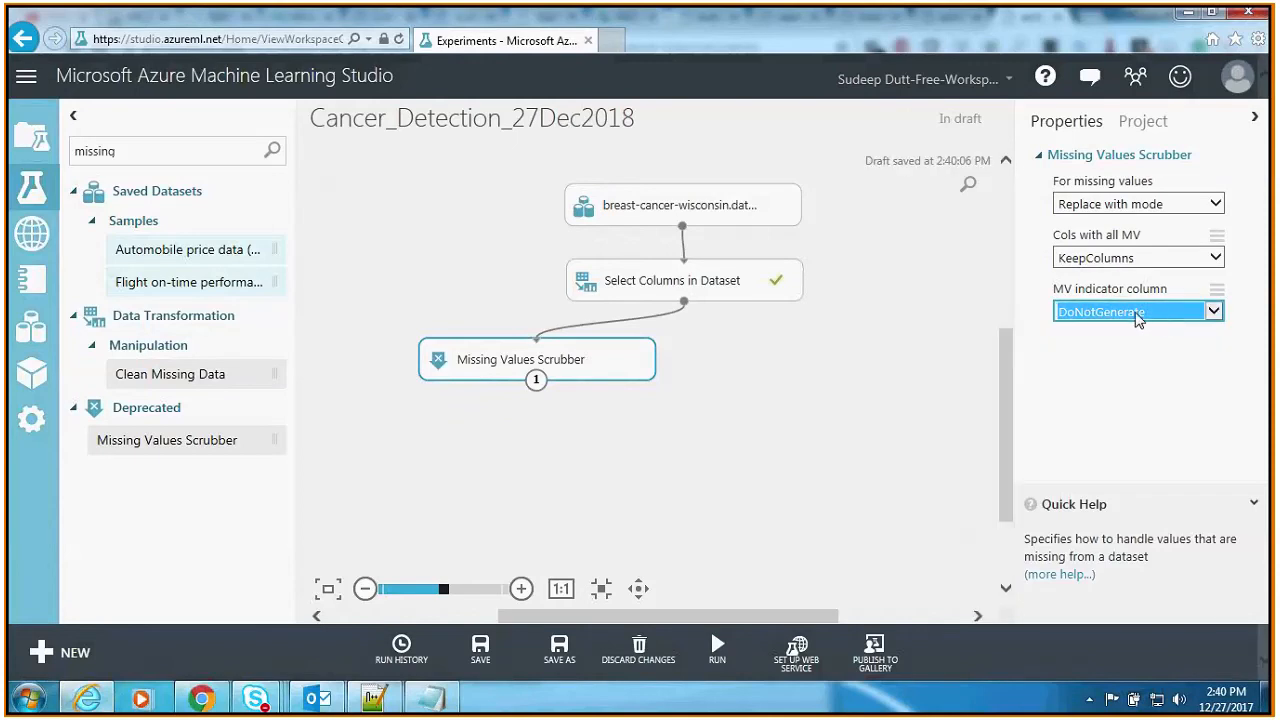
left_click(1139, 318)
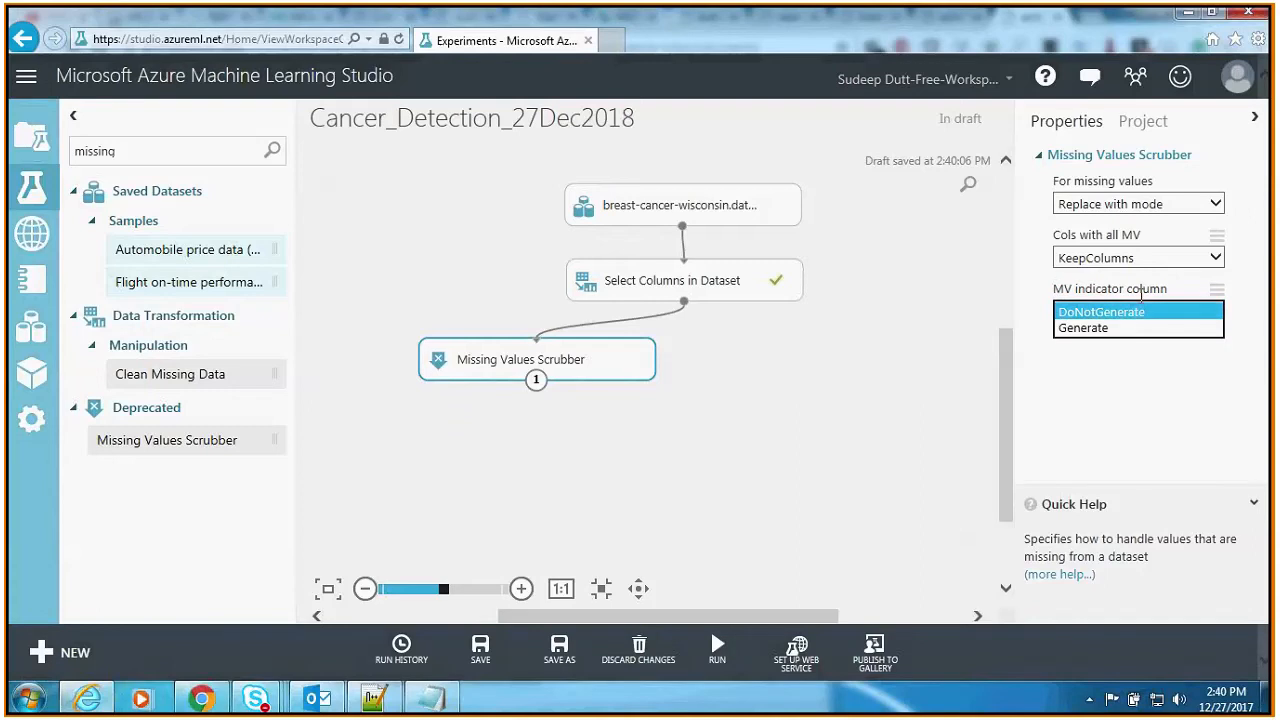
left_click(1124, 414)
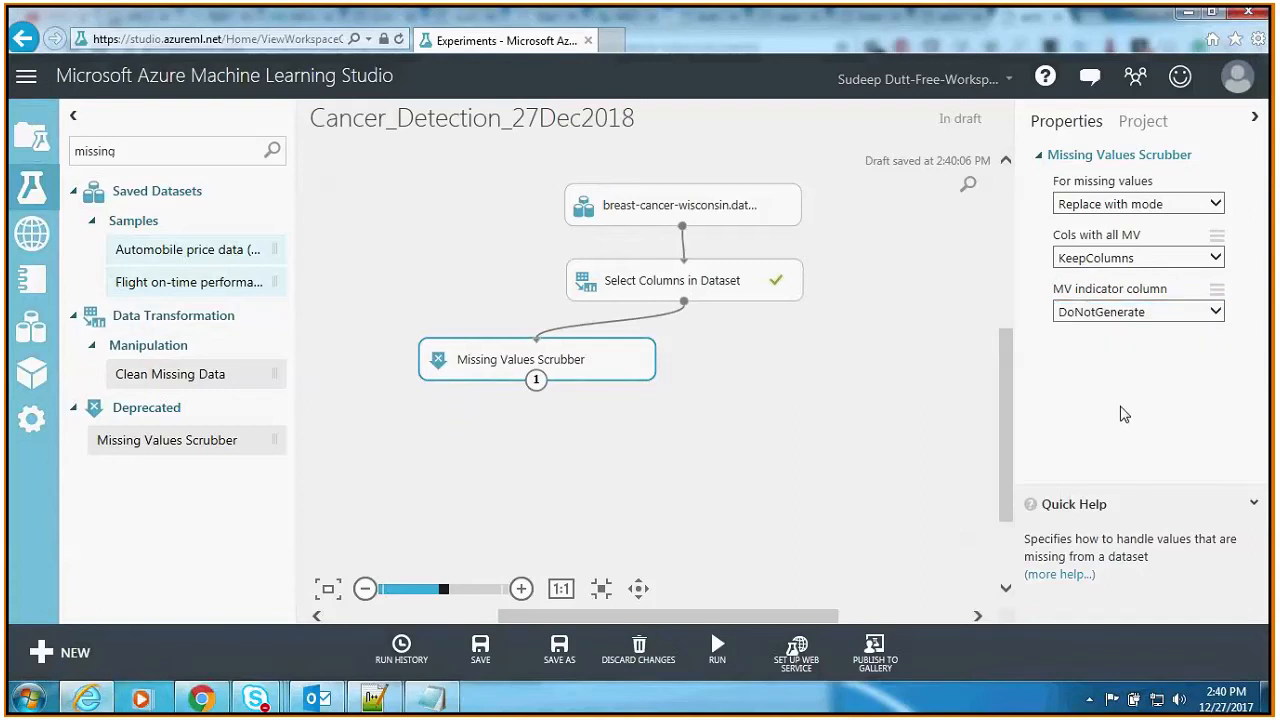
Step: Save the experiment and run all of its modules, including the Missing Values Scrubber
left_click(481, 650)
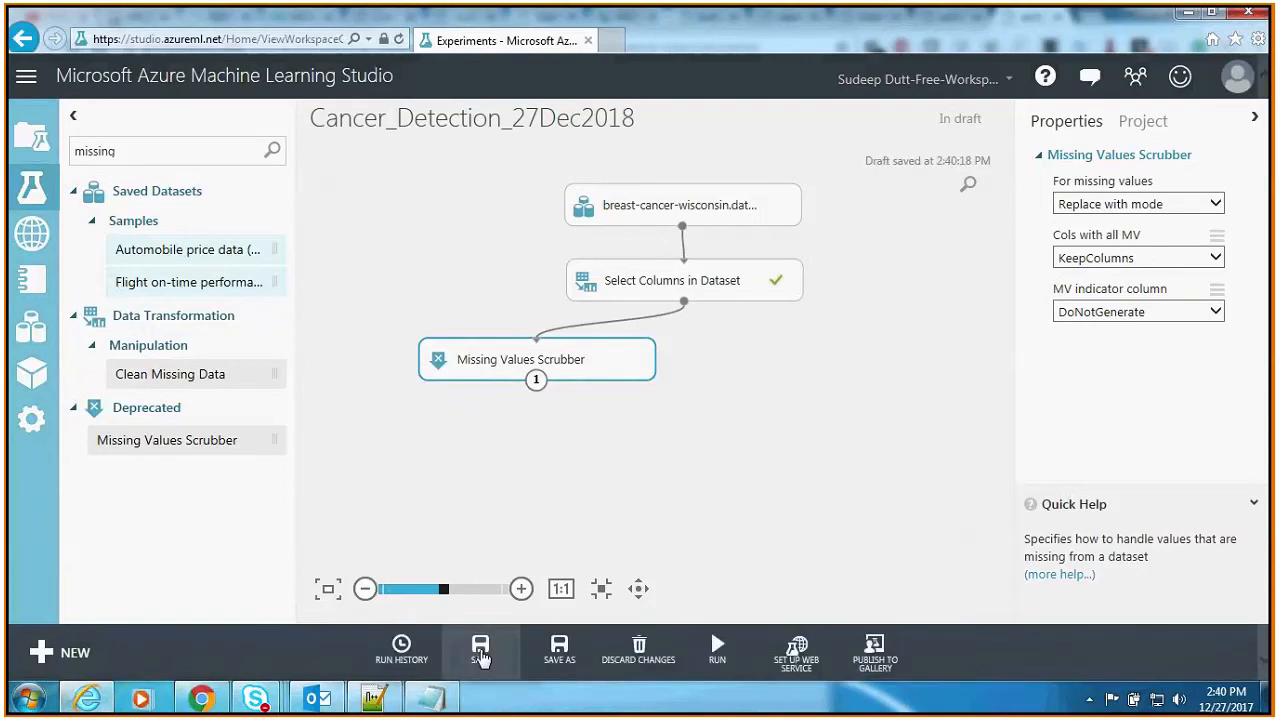
mouse_move(719, 662)
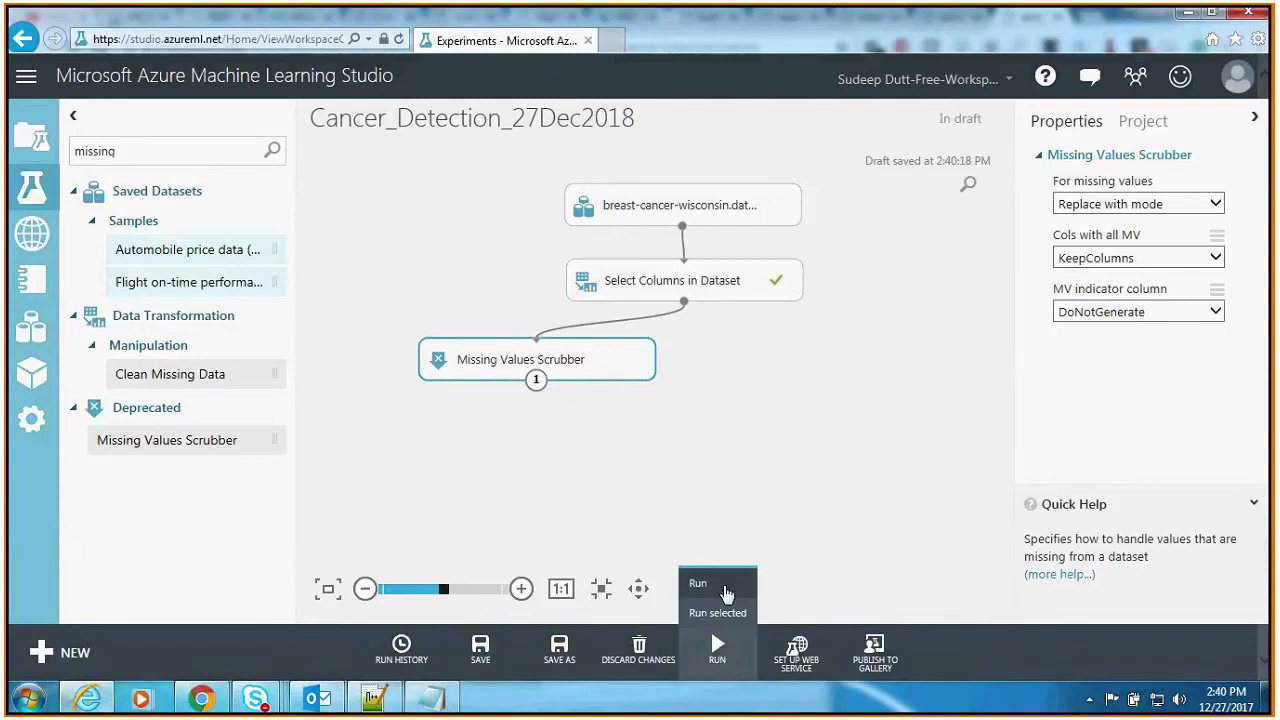
left_click(726, 588)
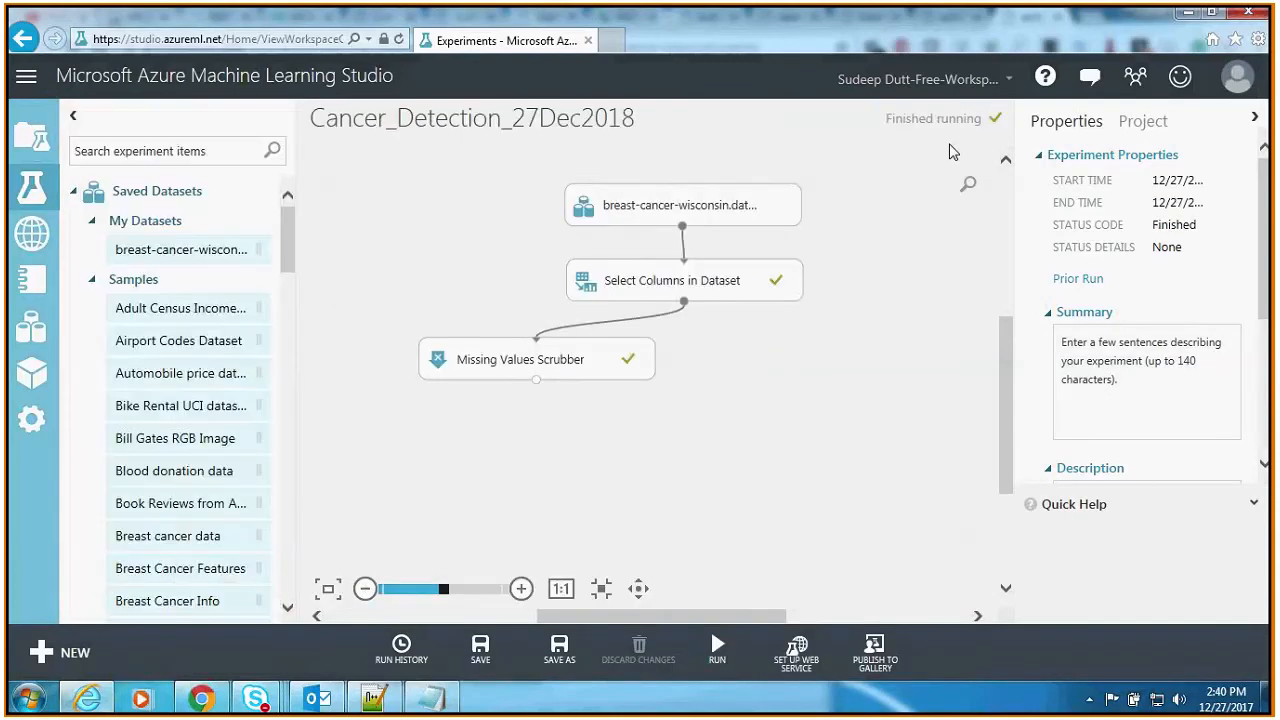
Step: Visualize the results dataset of the Missing Values Scrubber
left_click(556, 360)
right_click(556, 360)
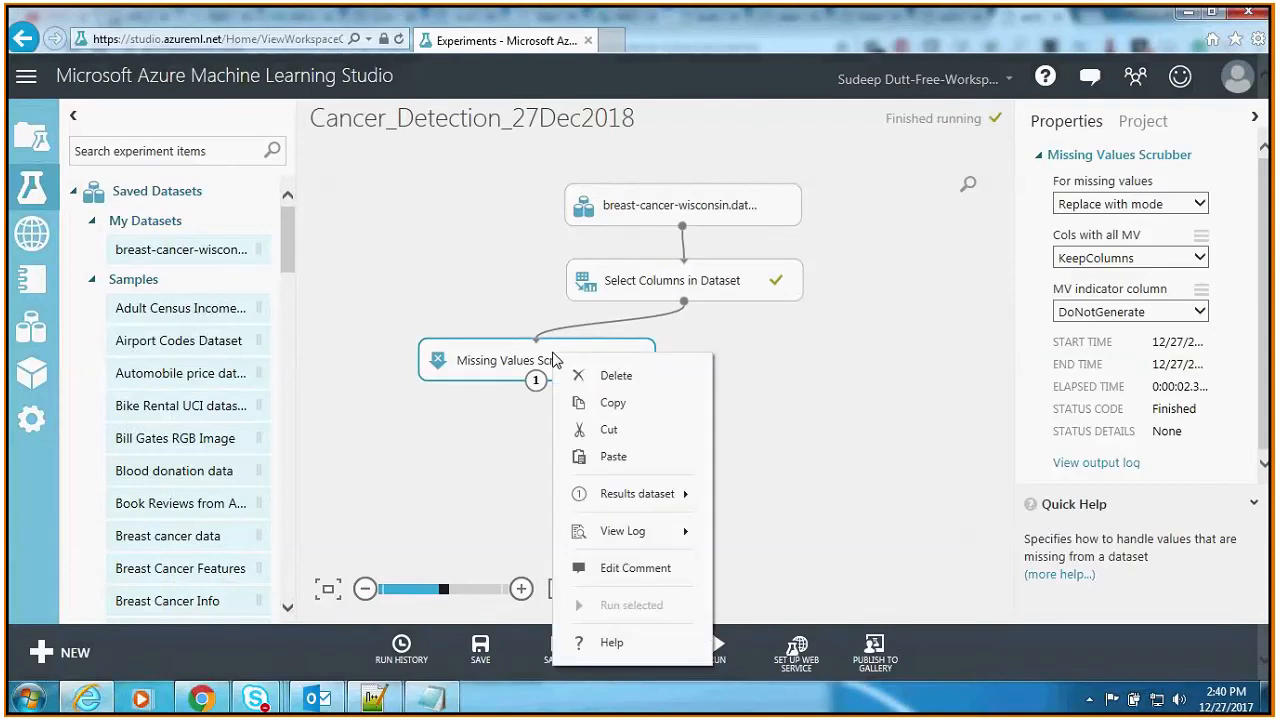
mouse_move(700, 494)
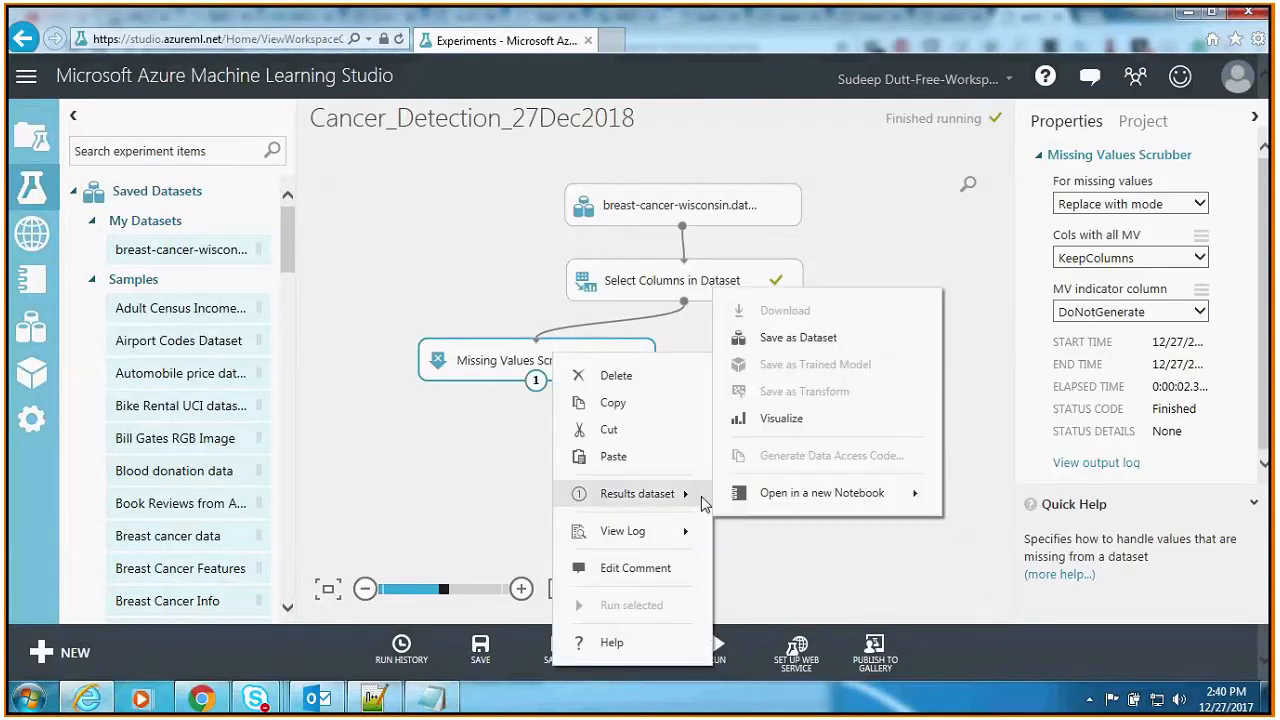
left_click(801, 420)
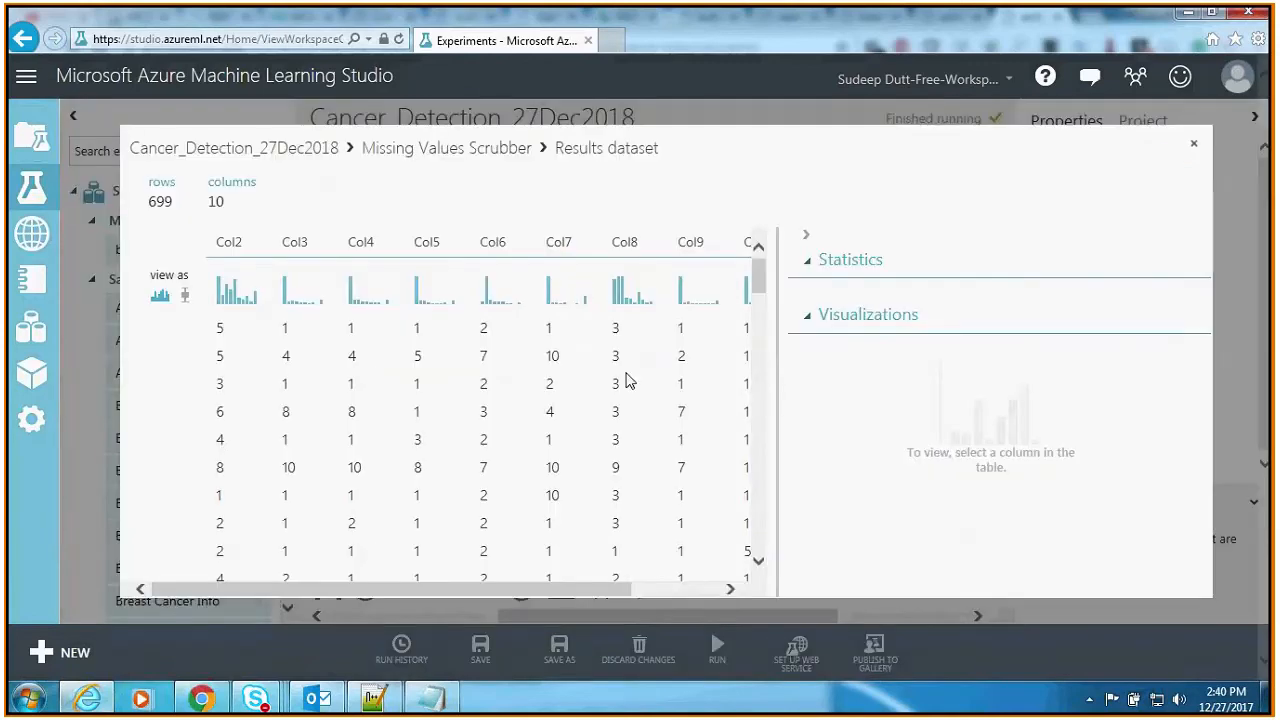
Step: Check the missing-value statistics of Col7, Col8, Col6, Col5, Col4, Col2 and Col11 in the scrubbed dataset, and close the visualization
left_click(560, 240)
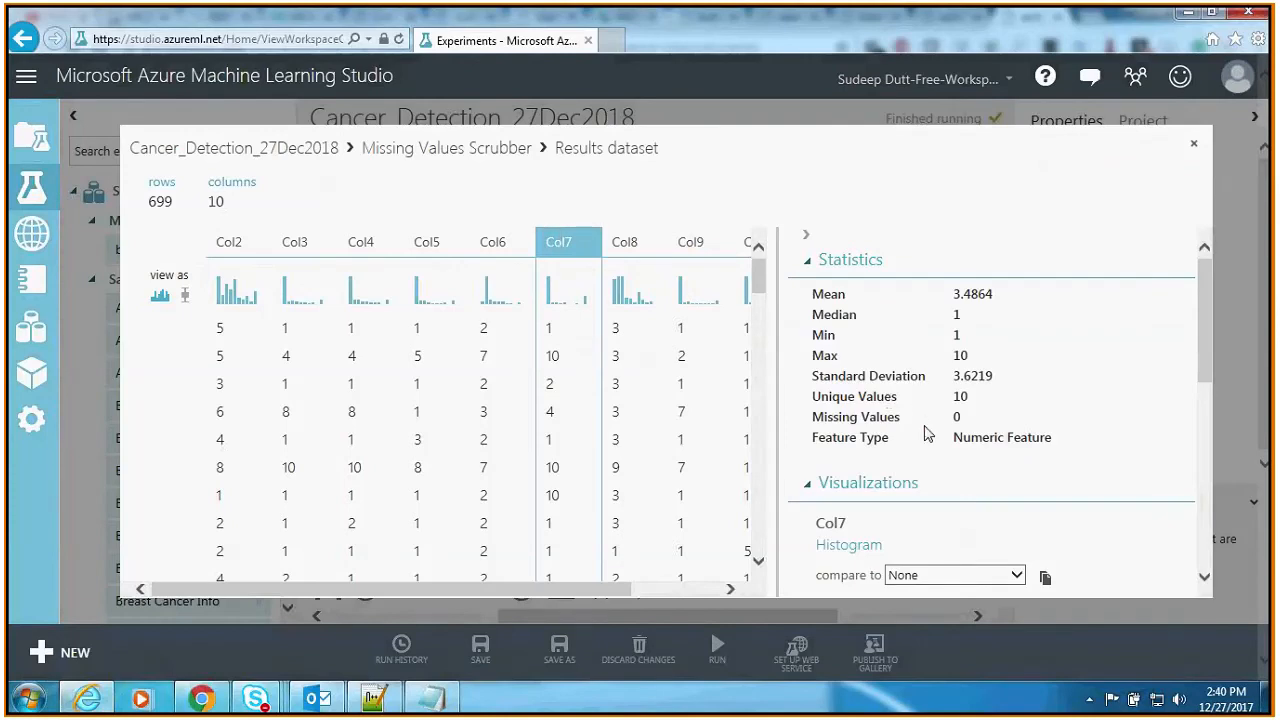
left_click(632, 241)
left_click(556, 241)
left_click(493, 241)
left_click(430, 243)
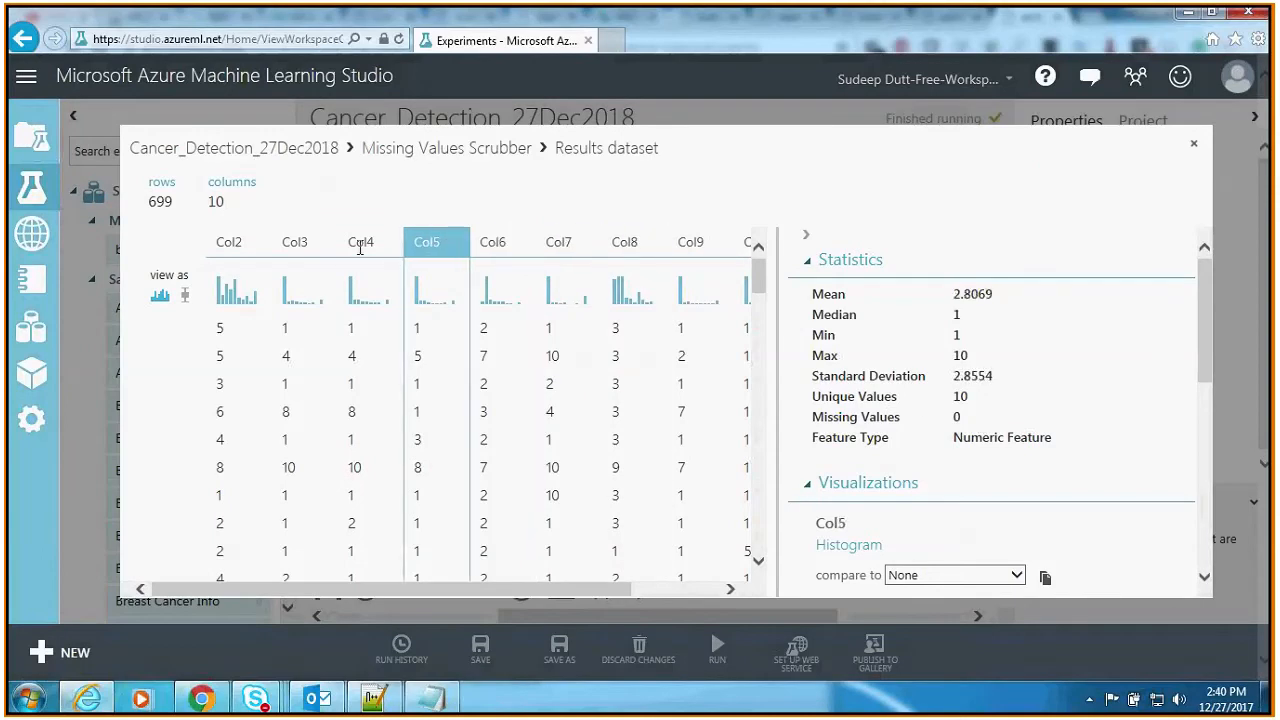
left_click(360, 245)
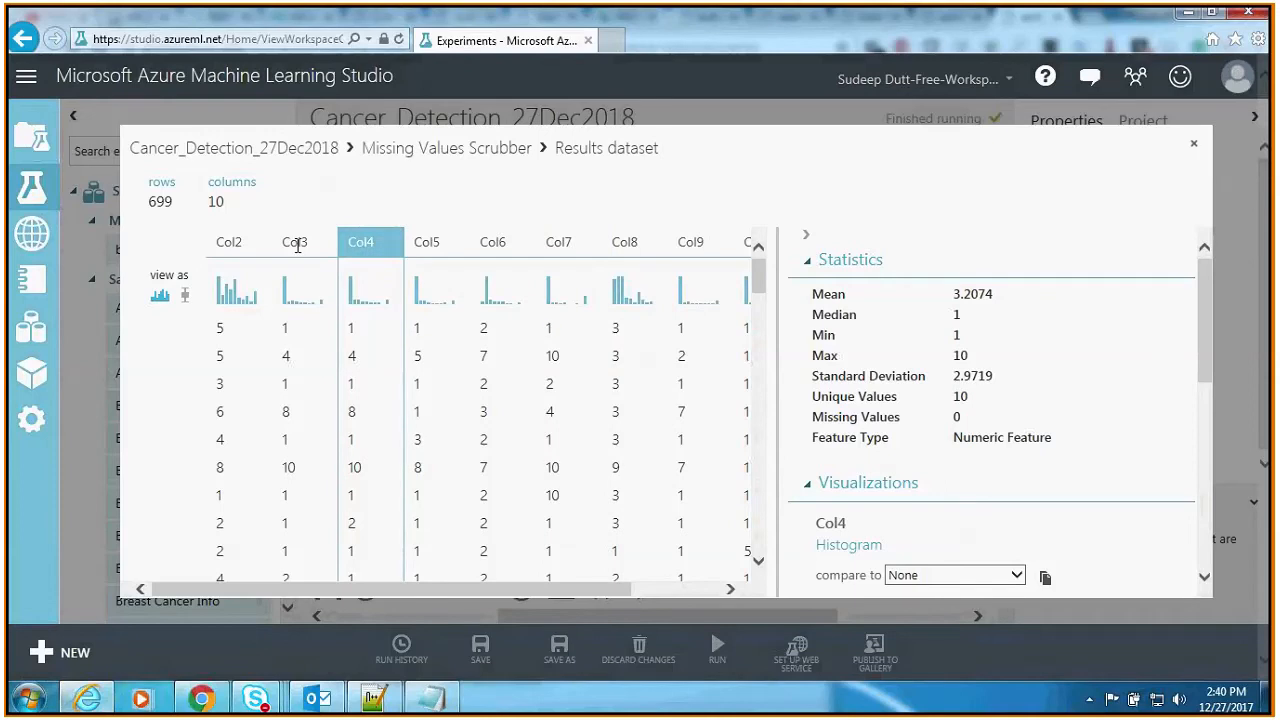
left_click(229, 242)
left_click_drag(537, 594, 624, 601)
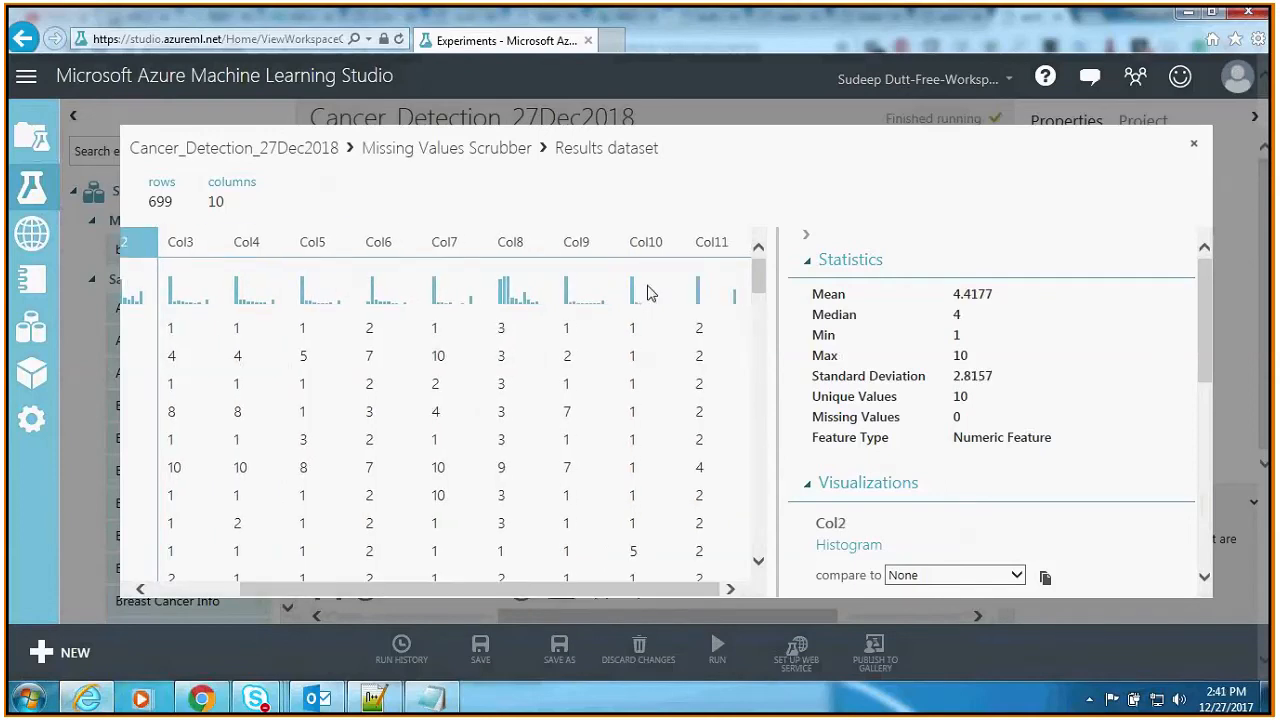
left_click(712, 242)
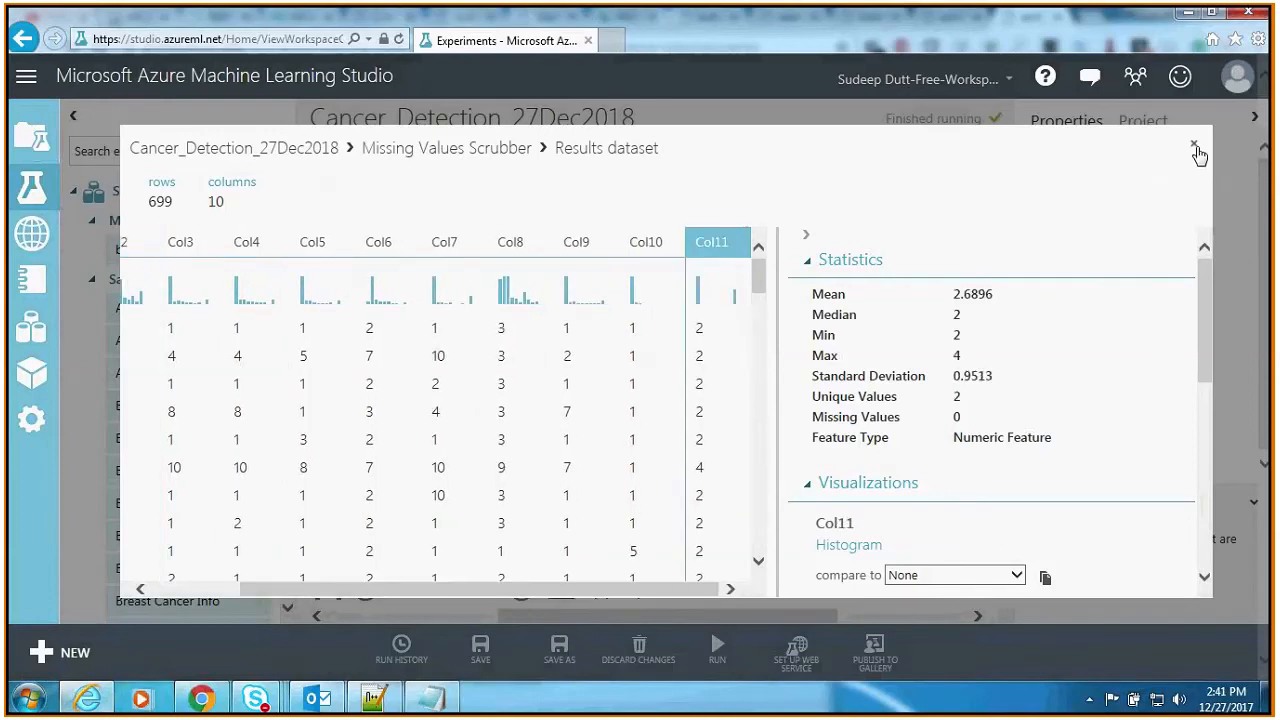
left_click(1196, 150)
left_click(784, 432)
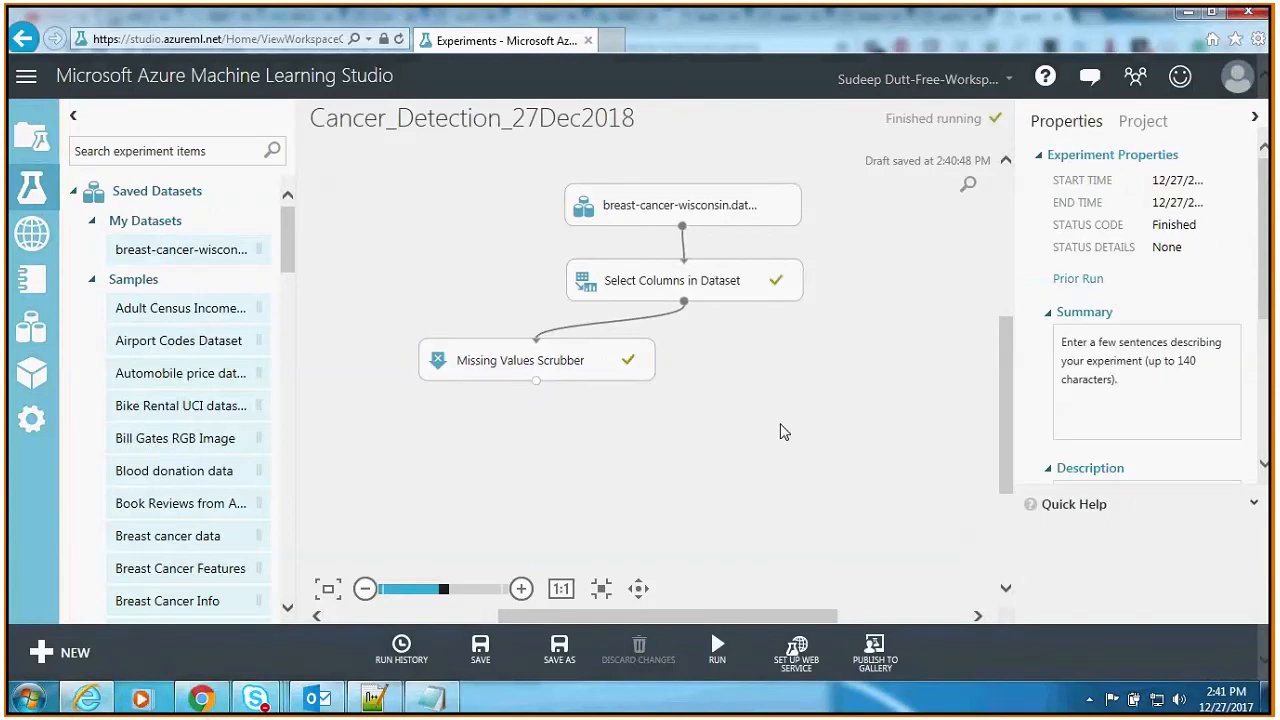
Step: Find the Split Data module by searching for "split data" and place it on the canvas below the Missing Values Scrubber
left_click(130, 151)
type("split data")
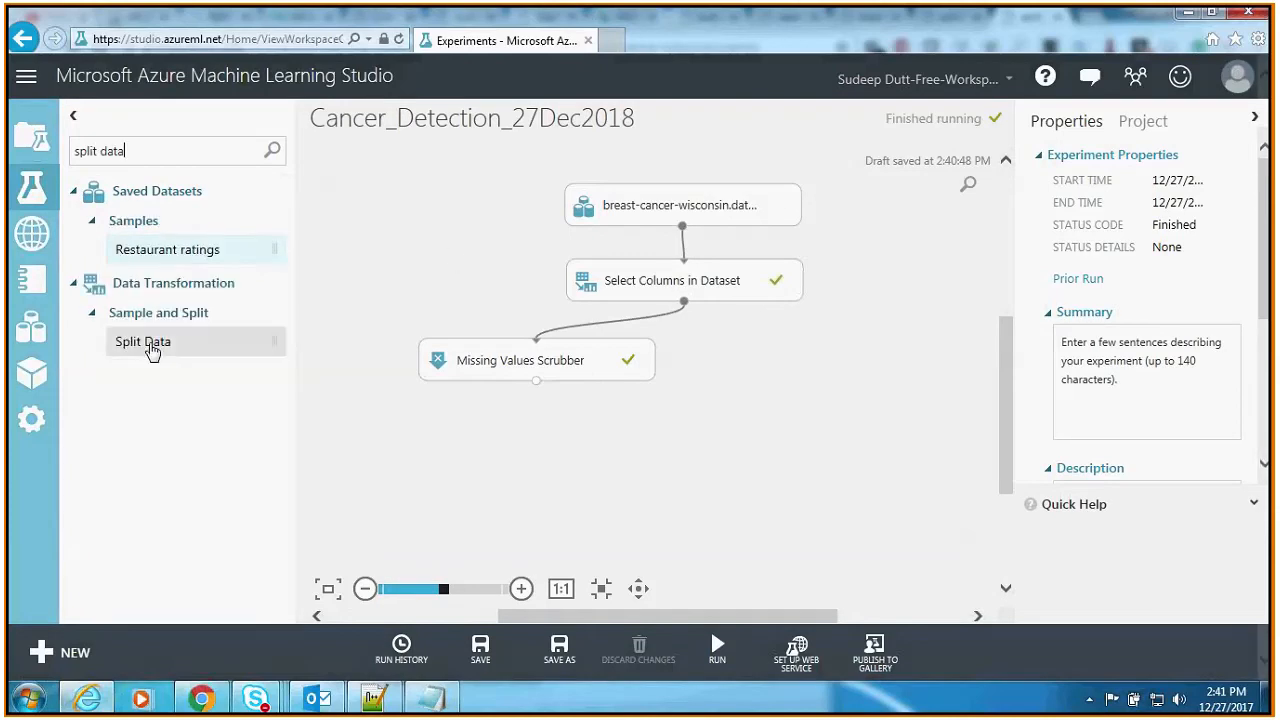
left_click_drag(148, 342, 753, 438)
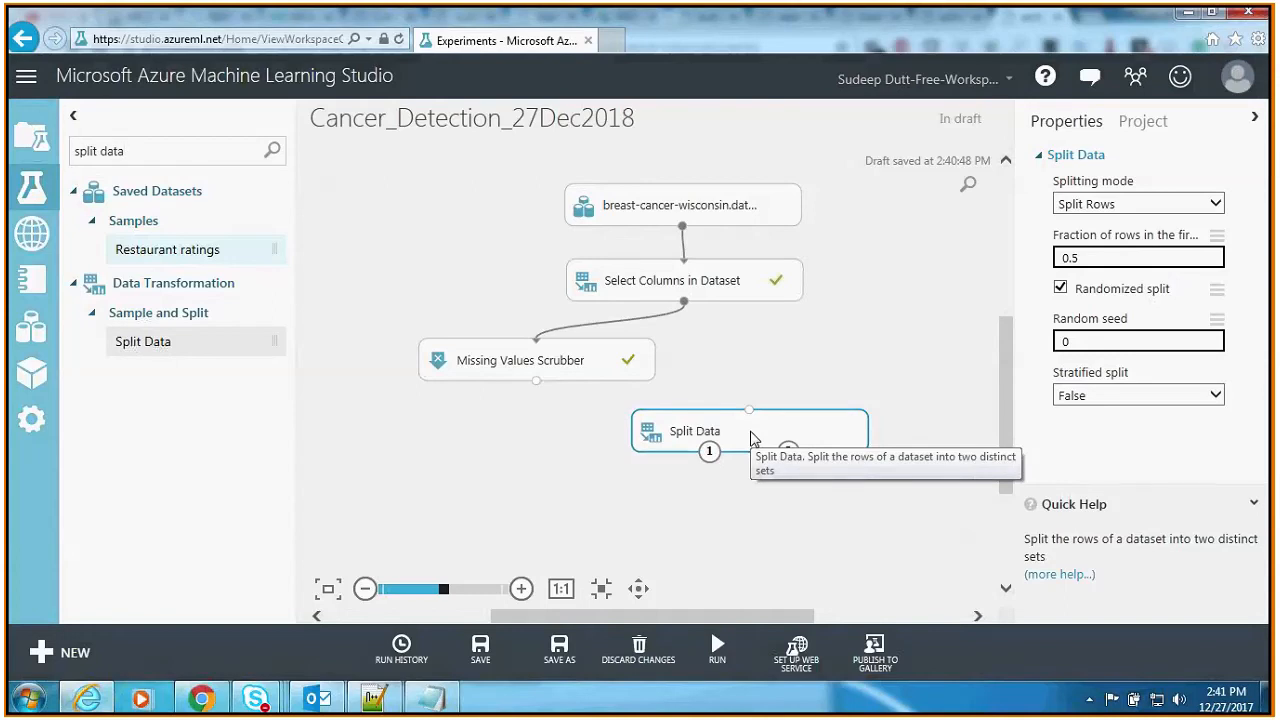
Step: Set Split Data's fraction of rows in the first output to 0.8 and the random seed to 123, keeping Stratified split at False
left_click(1090, 258)
key("BackSpace")
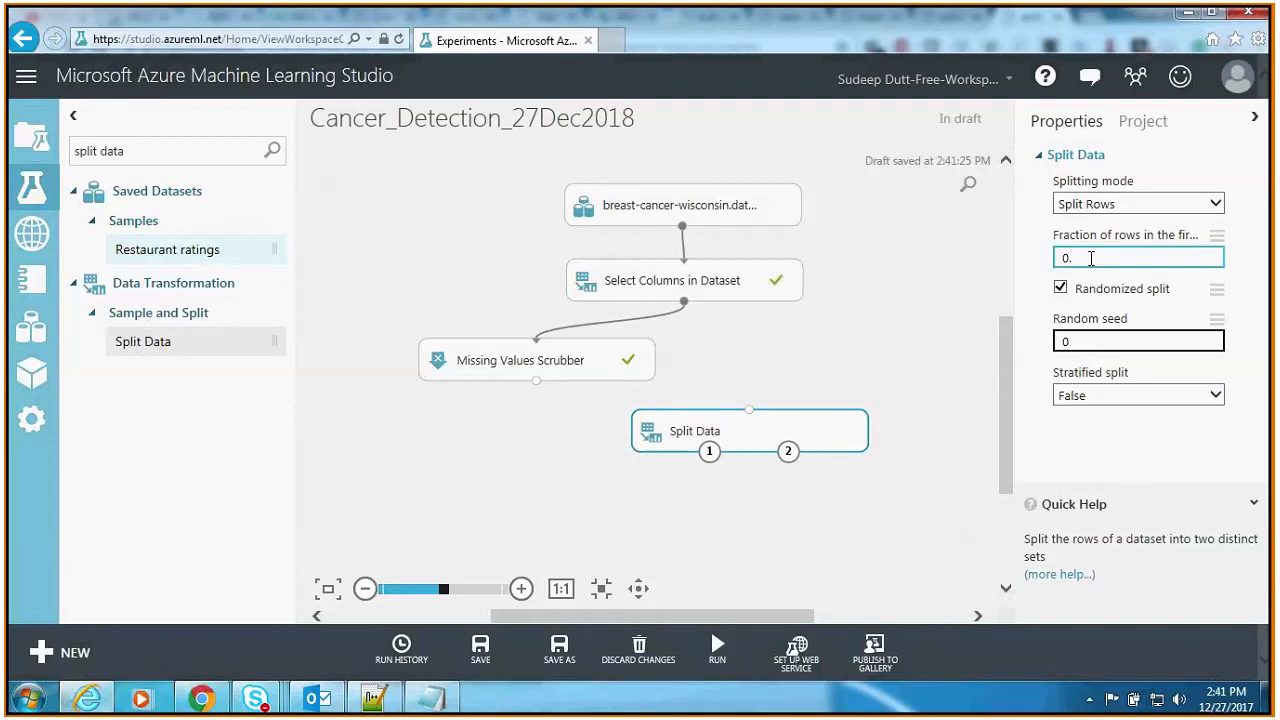
type("8")
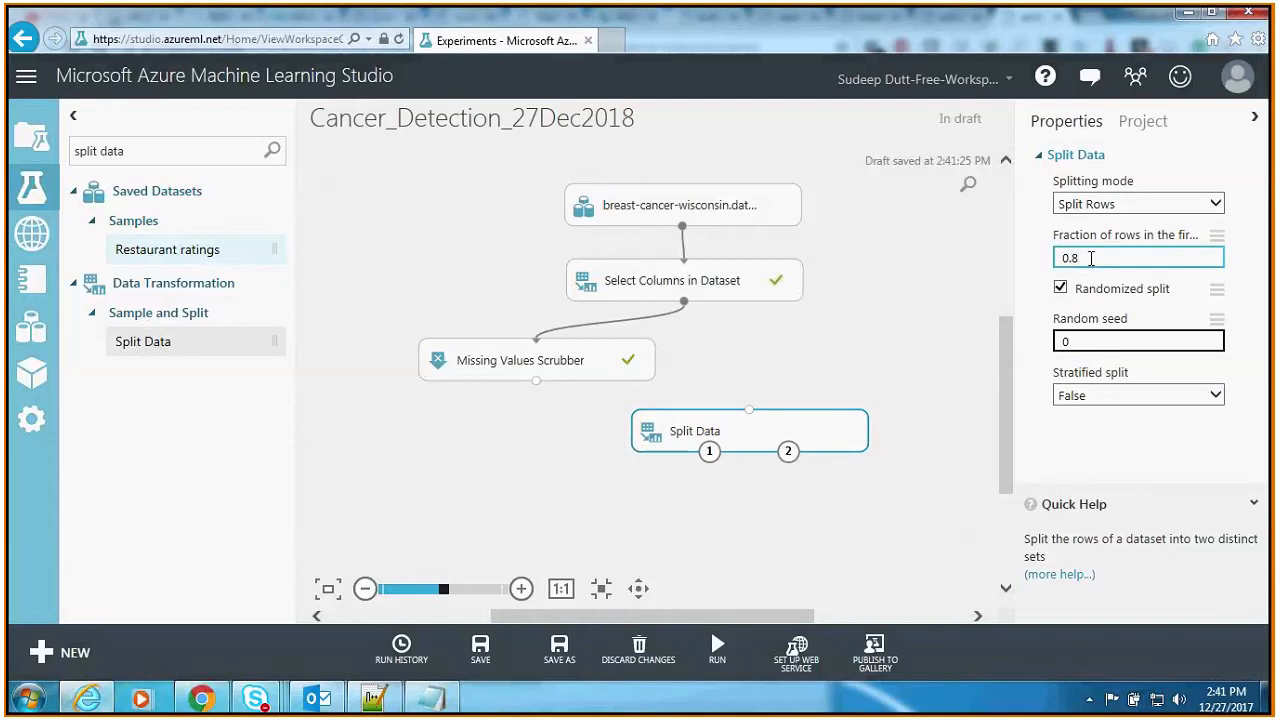
left_click(1094, 341)
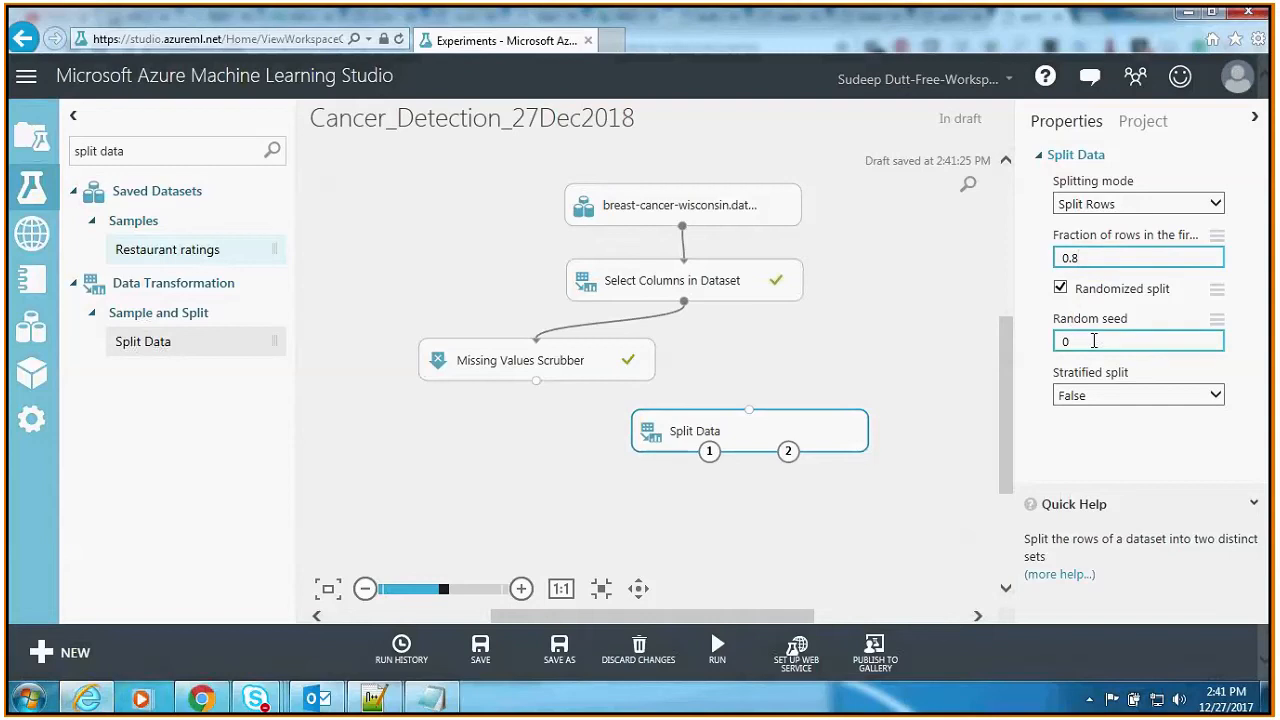
key("BackSpace")
type("123")
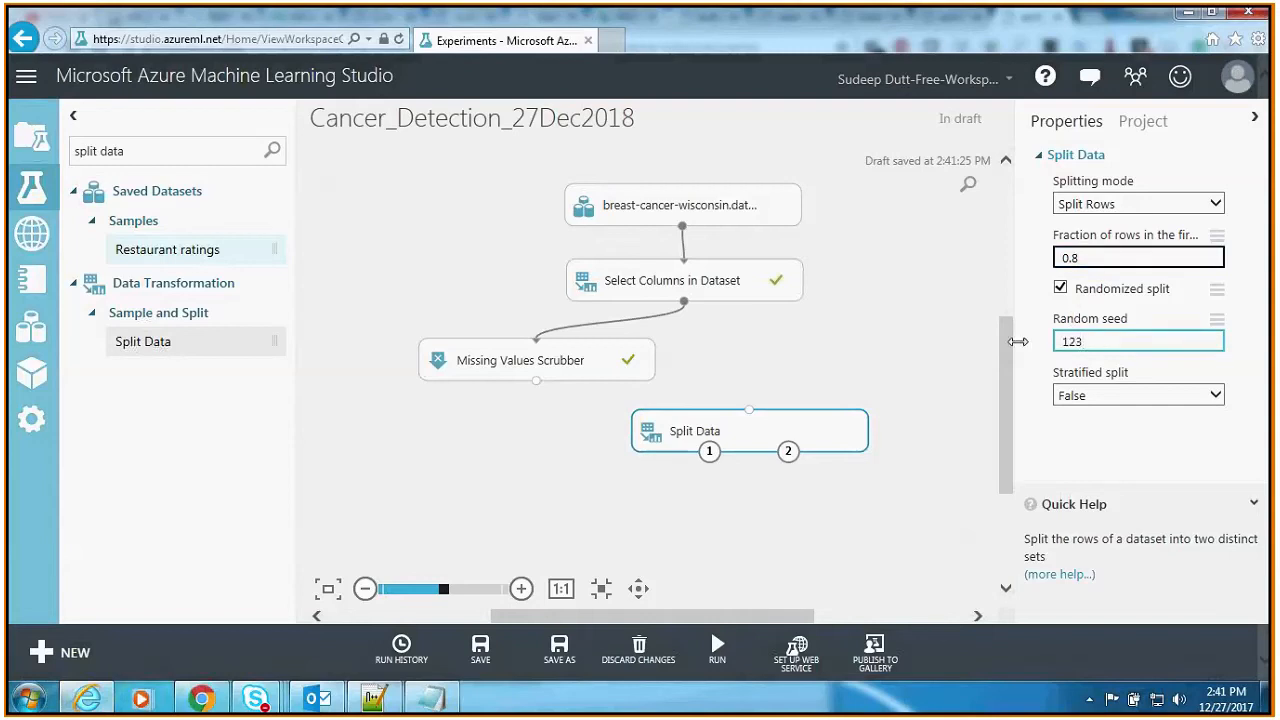
left_click(1094, 395)
left_click(1094, 397)
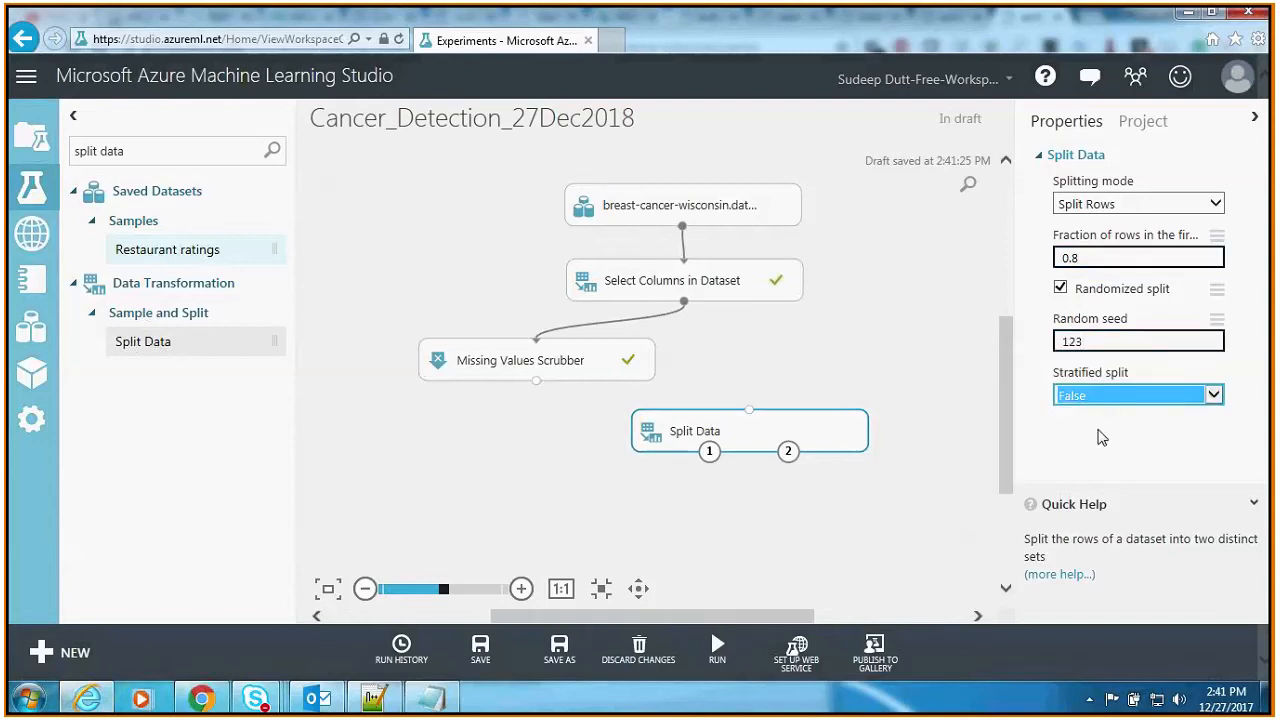
left_click(1101, 437)
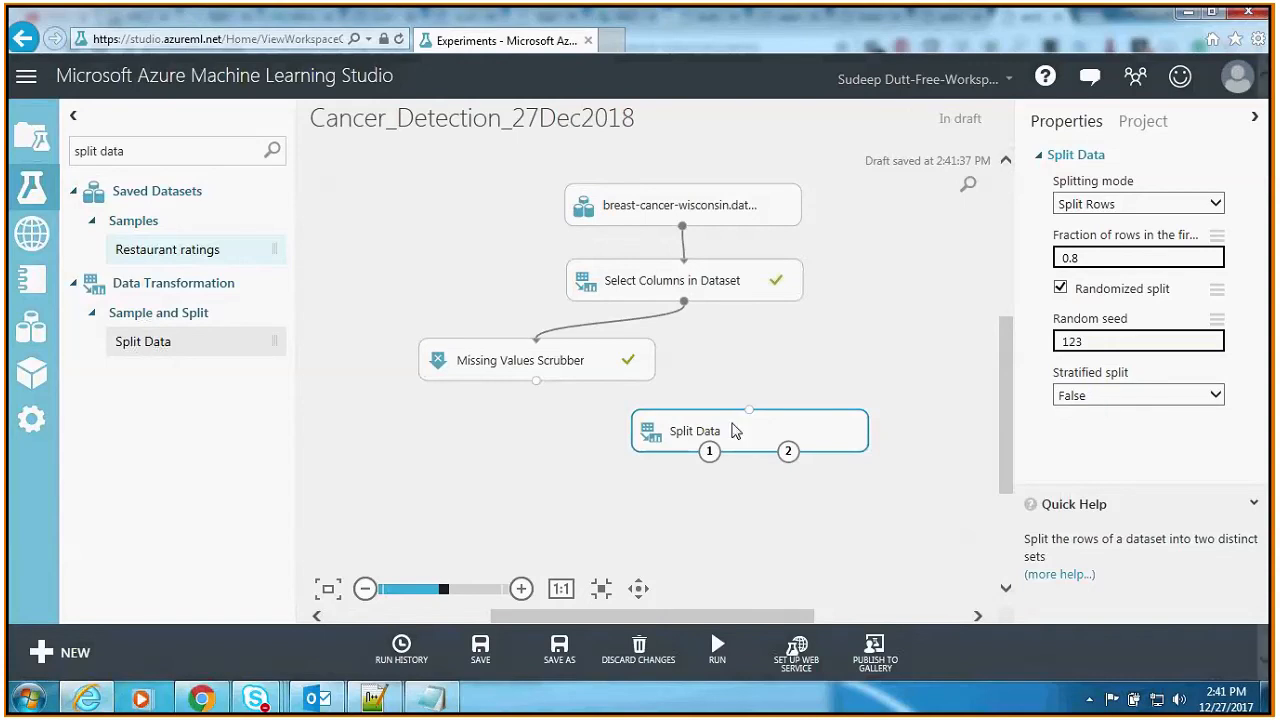
Step: Connect the Missing Values Scrubber output to the Split Data input and run the experiment
left_click_drag(749, 409, 537, 381)
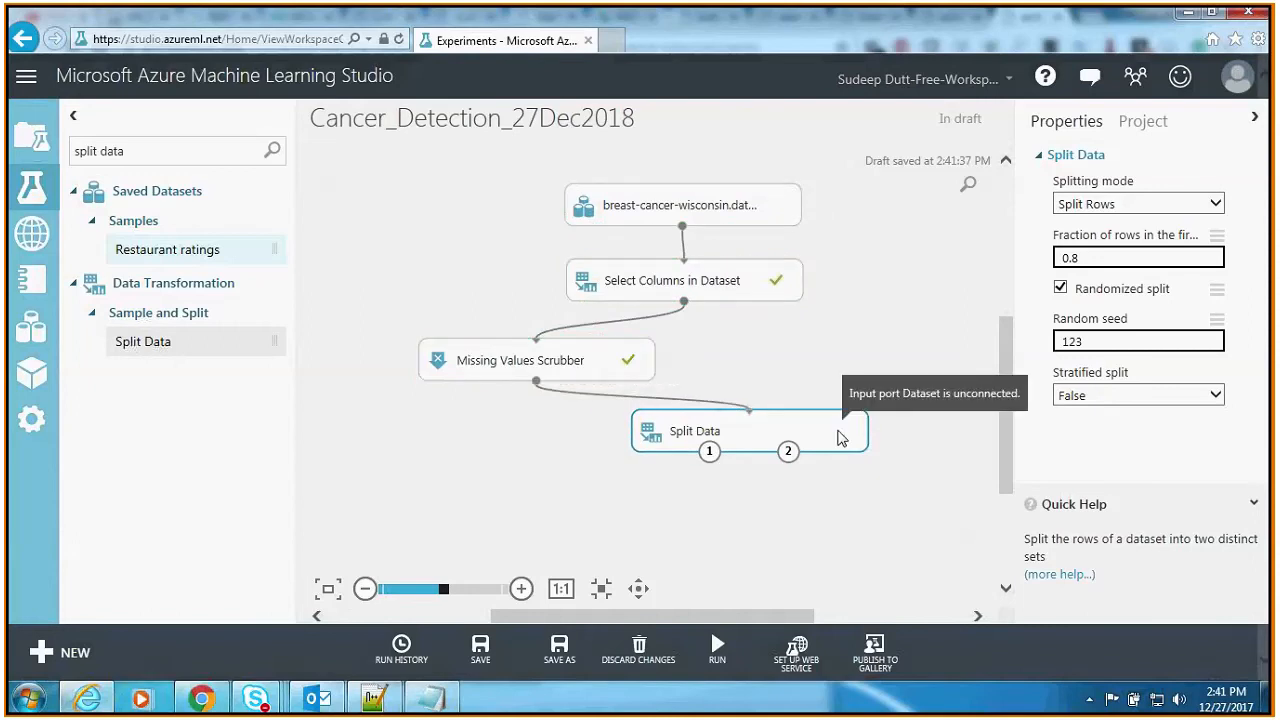
mouse_move(728, 657)
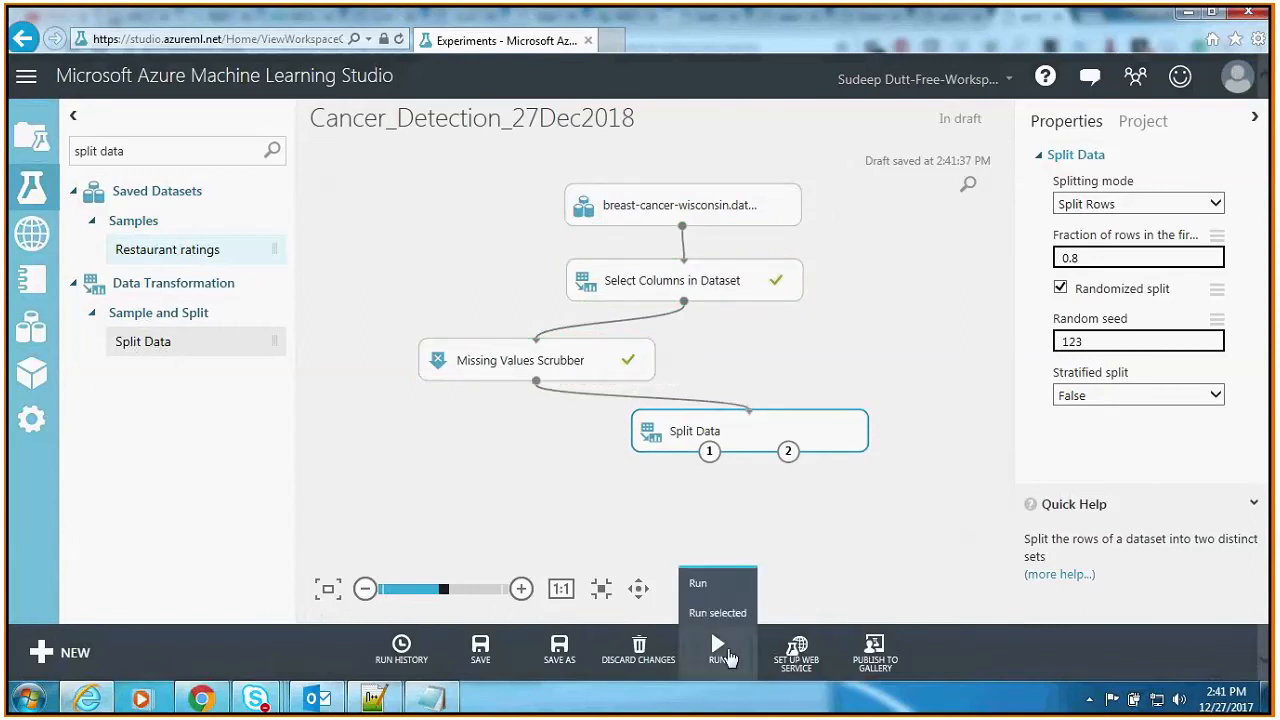
left_click(728, 657)
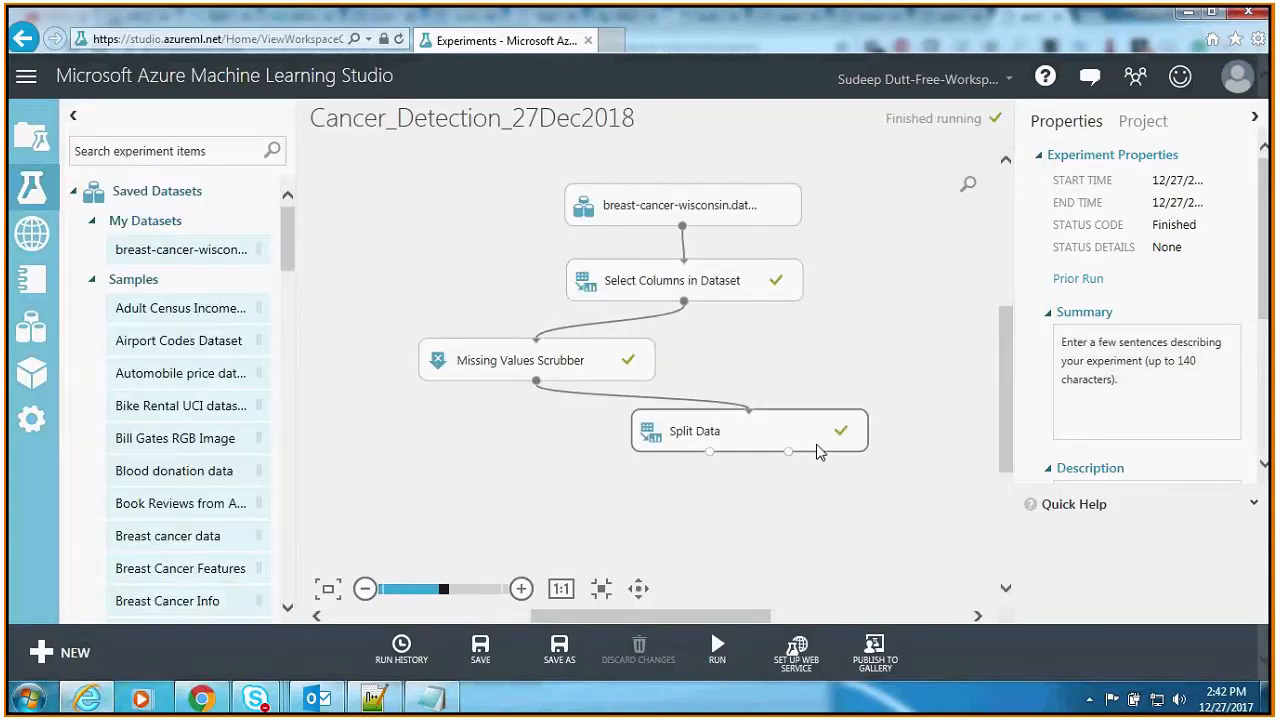
Step: Visualize Results dataset1 of the Split Data module, look through its rows and columns, and close the visualization
left_click(818, 452)
right_click(818, 452)
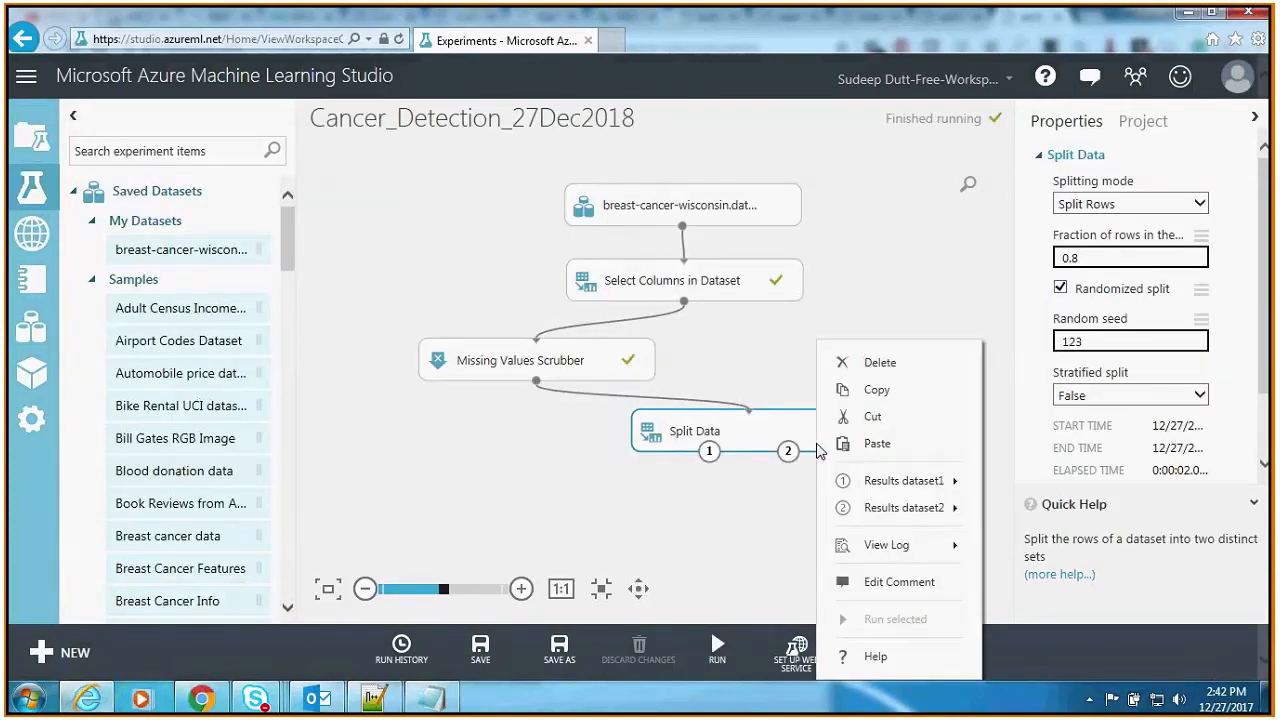
mouse_move(894, 483)
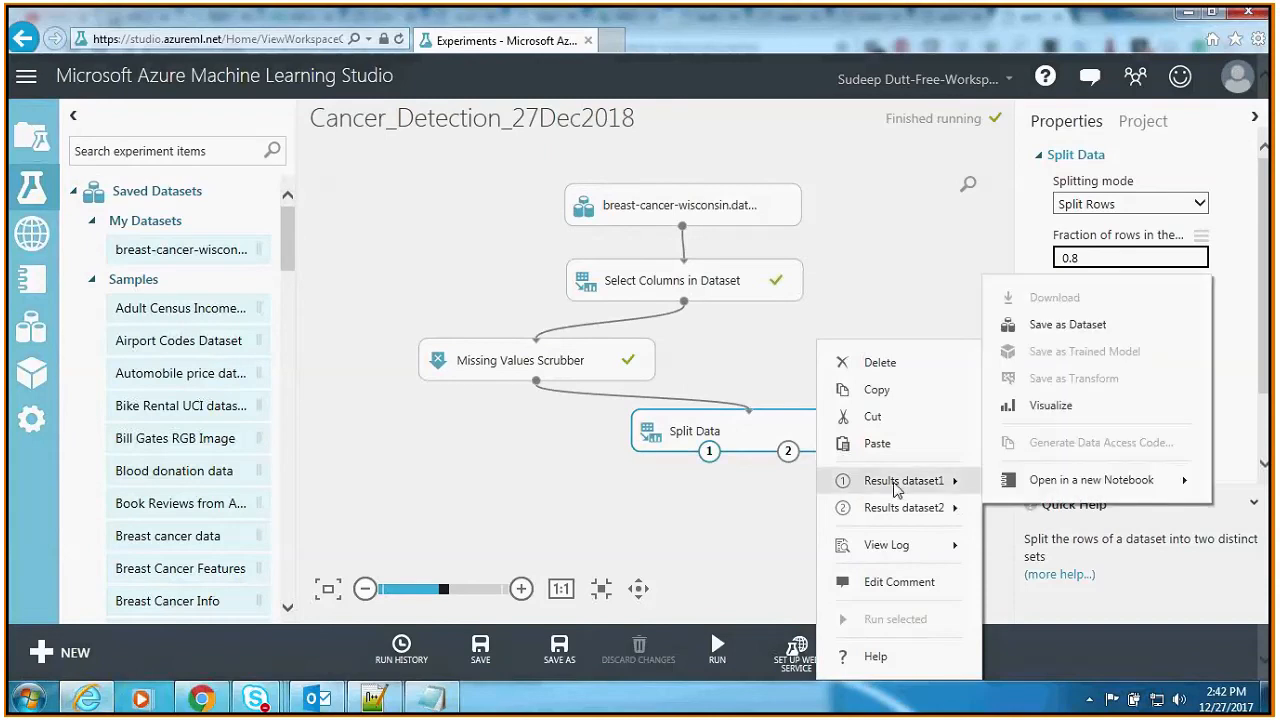
mouse_move(905, 517)
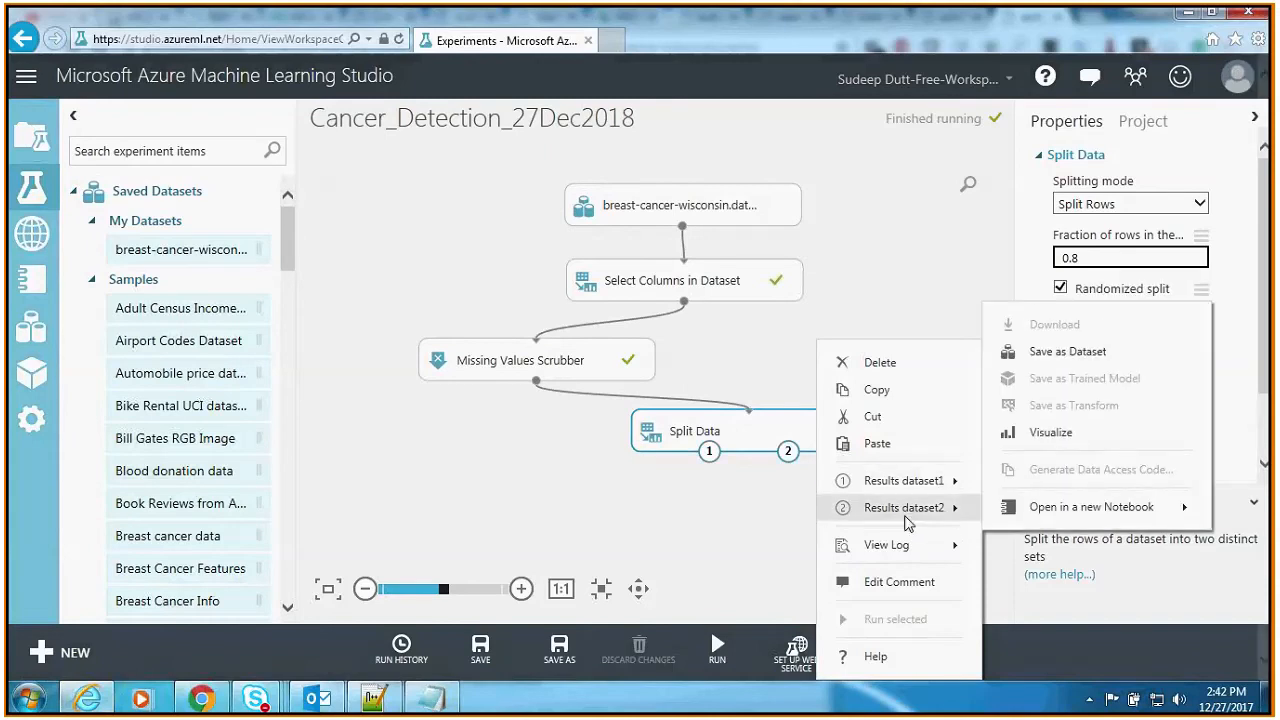
left_click(1012, 406)
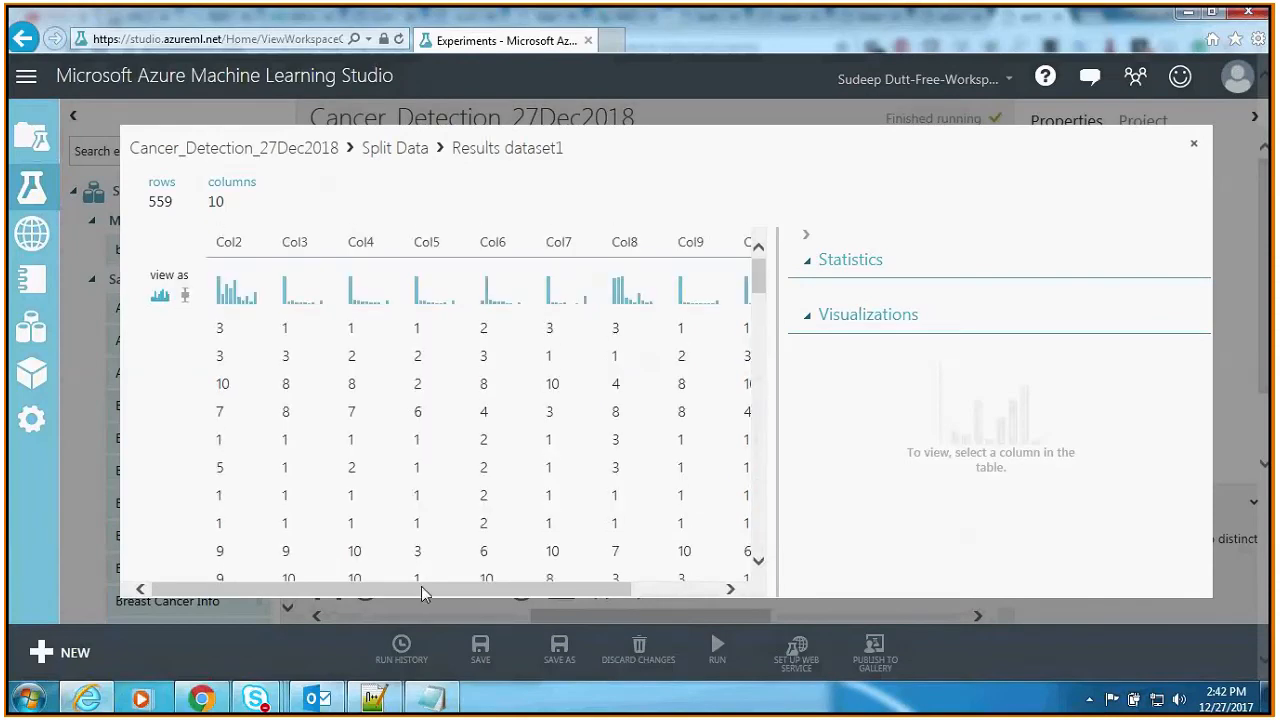
left_click_drag(421, 593, 455, 593)
left_click(1193, 143)
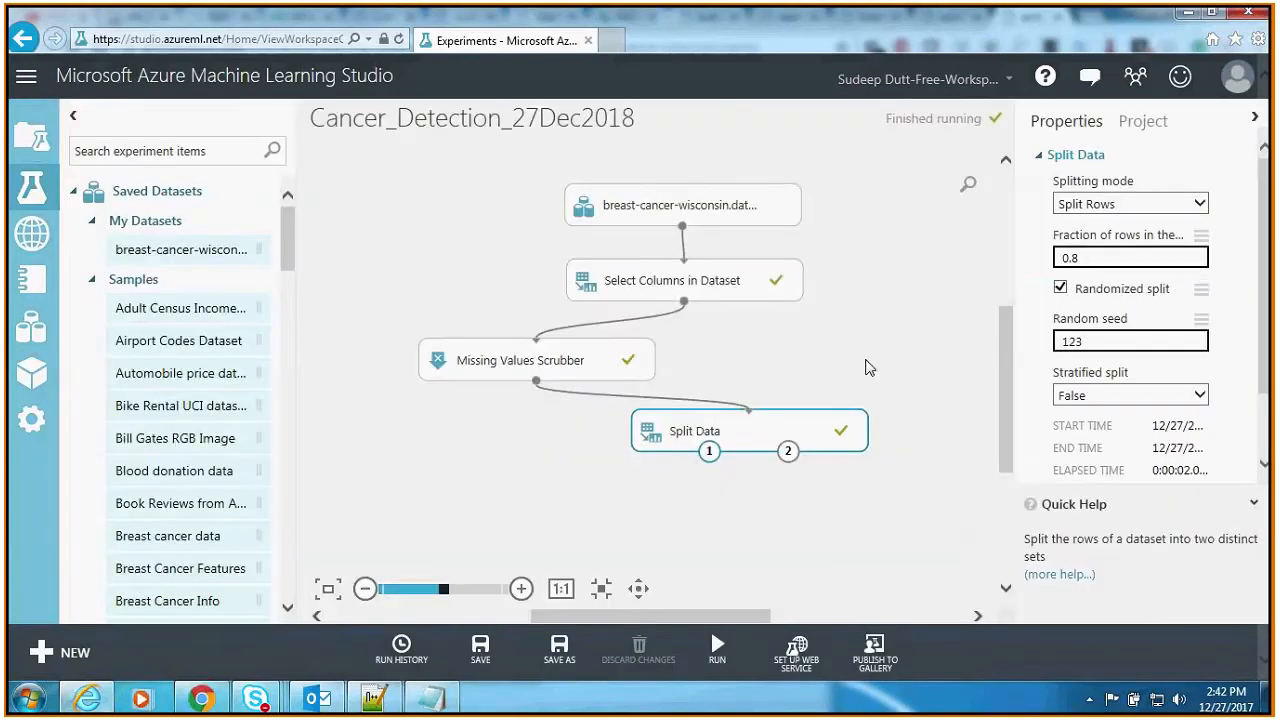
Step: Search the experiment items for "algorithm" and widen the list so the full module names can be read
left_click_drag(1003, 346, 1003, 412)
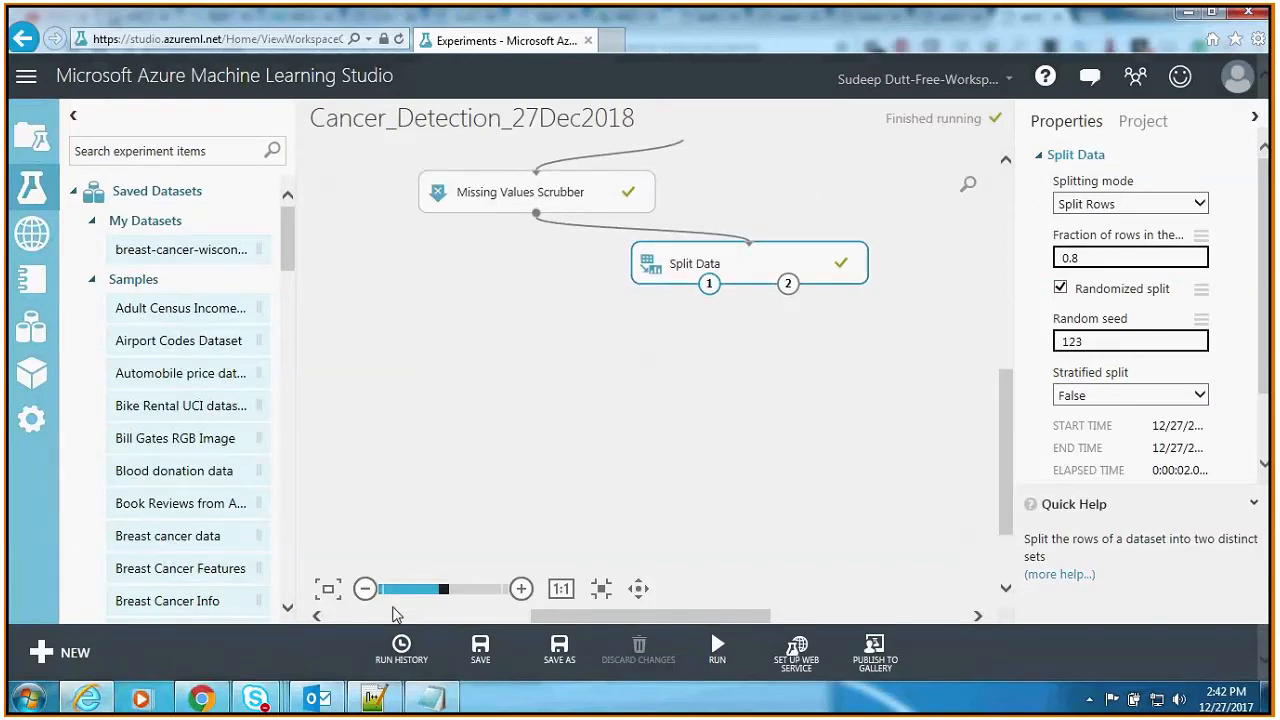
left_click(365, 588)
left_click(575, 390)
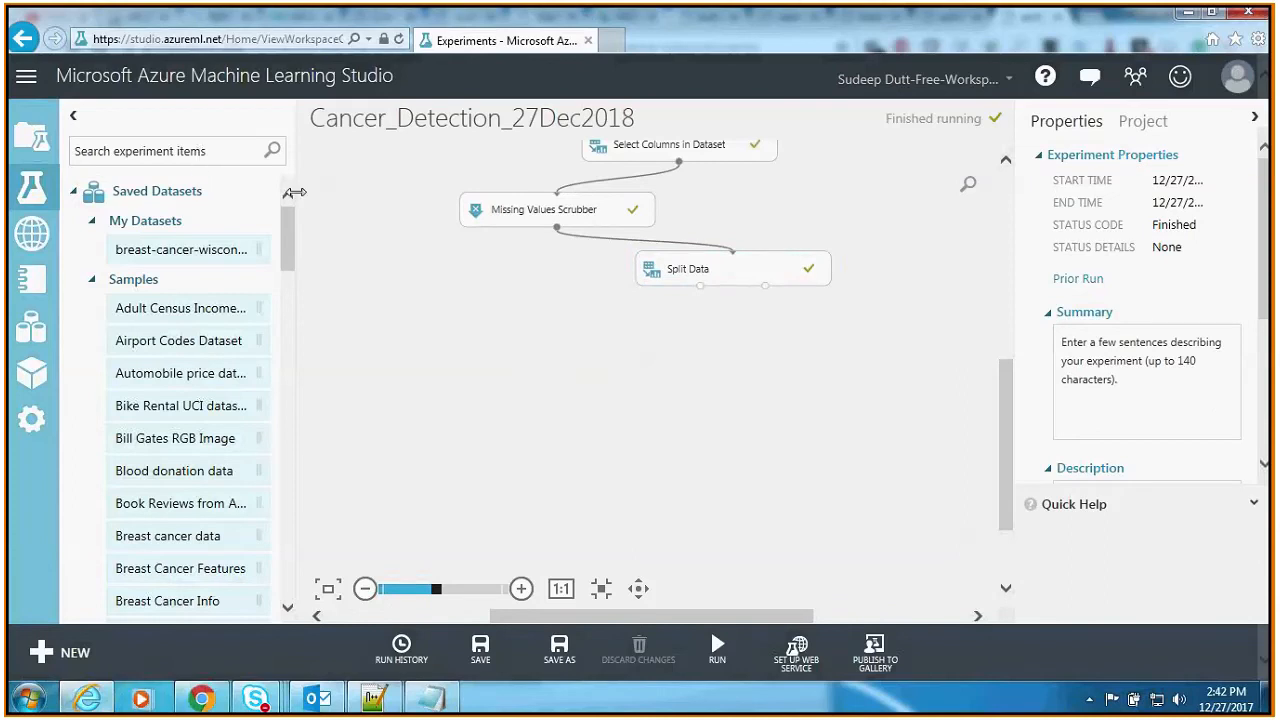
left_click(116, 151)
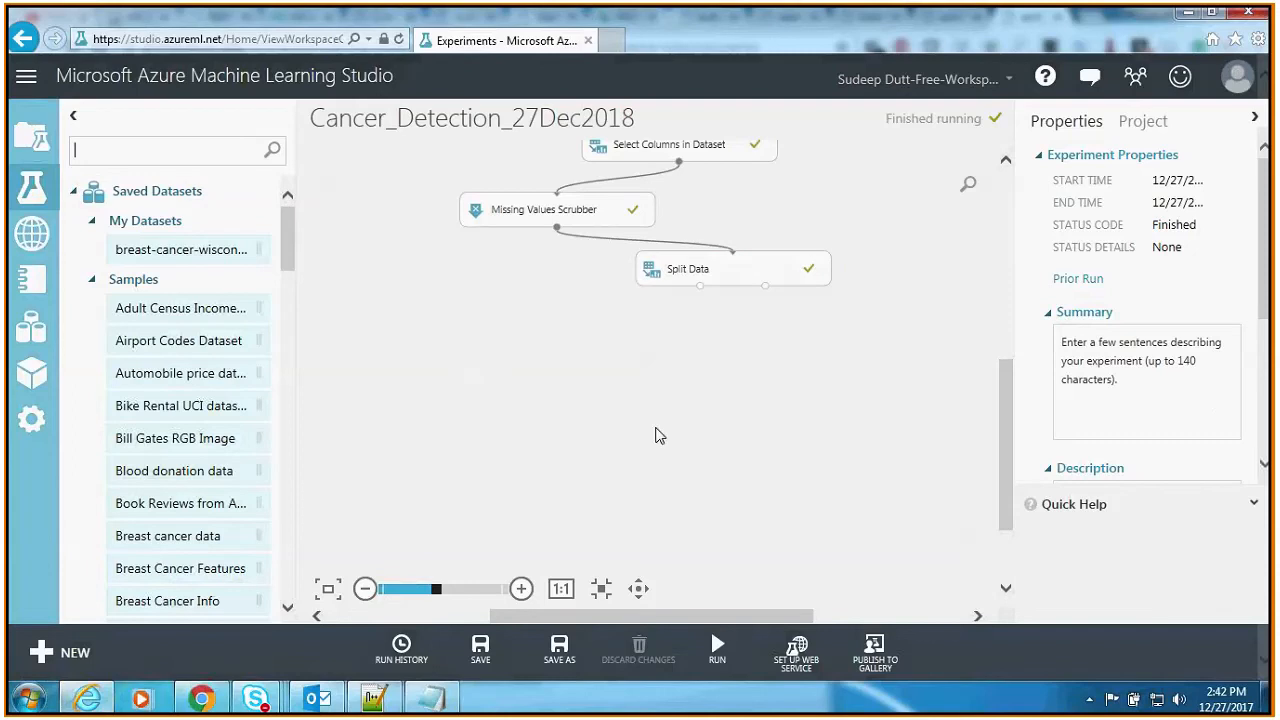
type("algorithm")
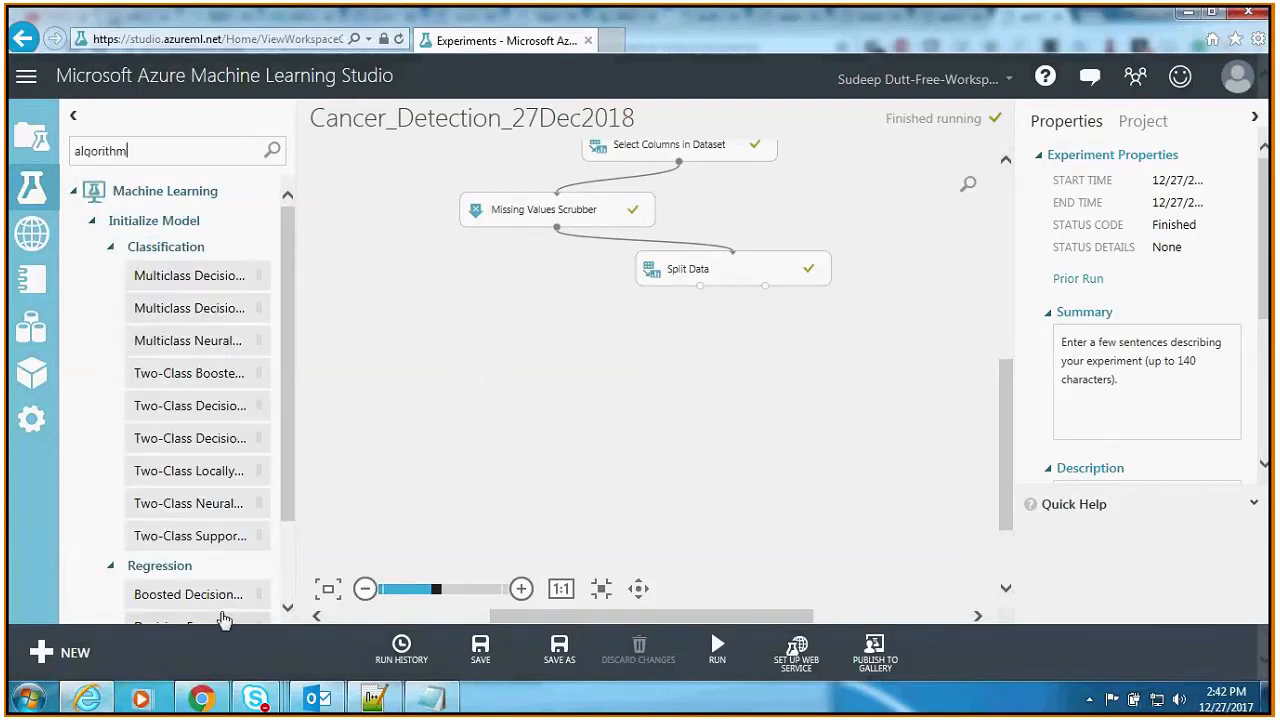
left_click_drag(293, 451, 357, 456)
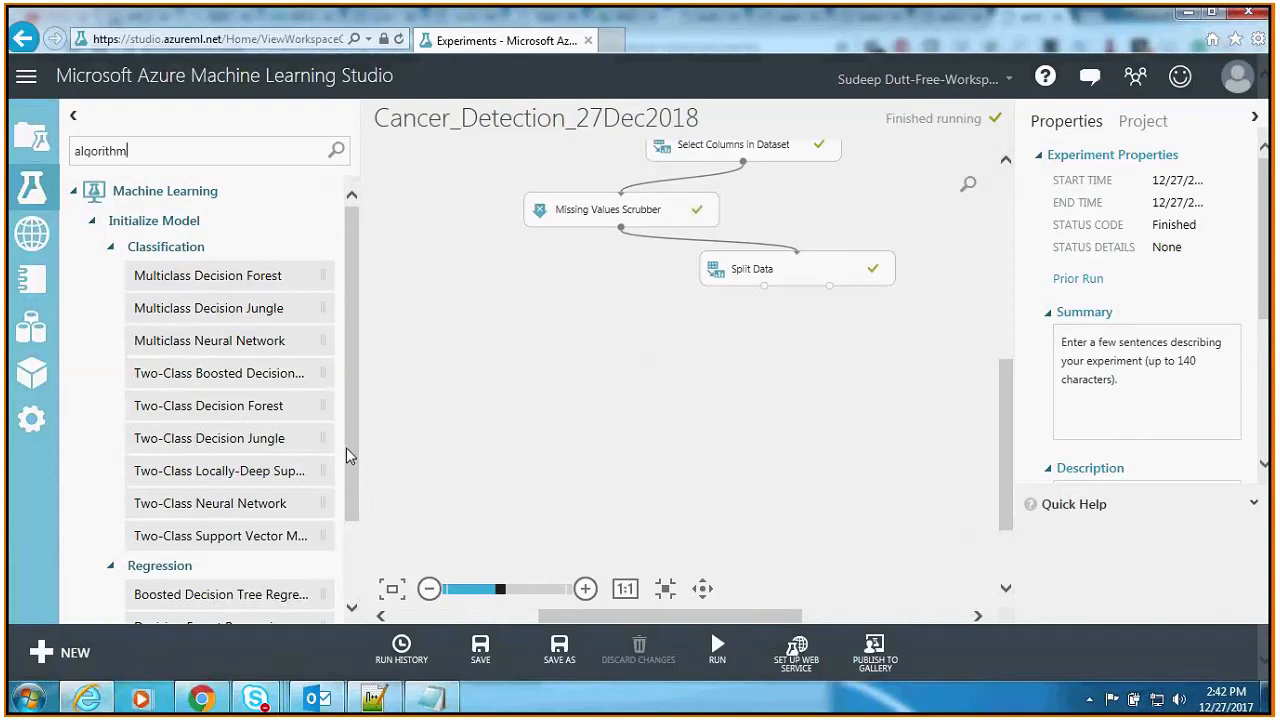
Step: Search for "logistic" and place a Two-Class Logistic Regression module on the canvas below and beside Split Data
key("ctrl+a")
type("loc")
type("istics")
key("BackSpace")
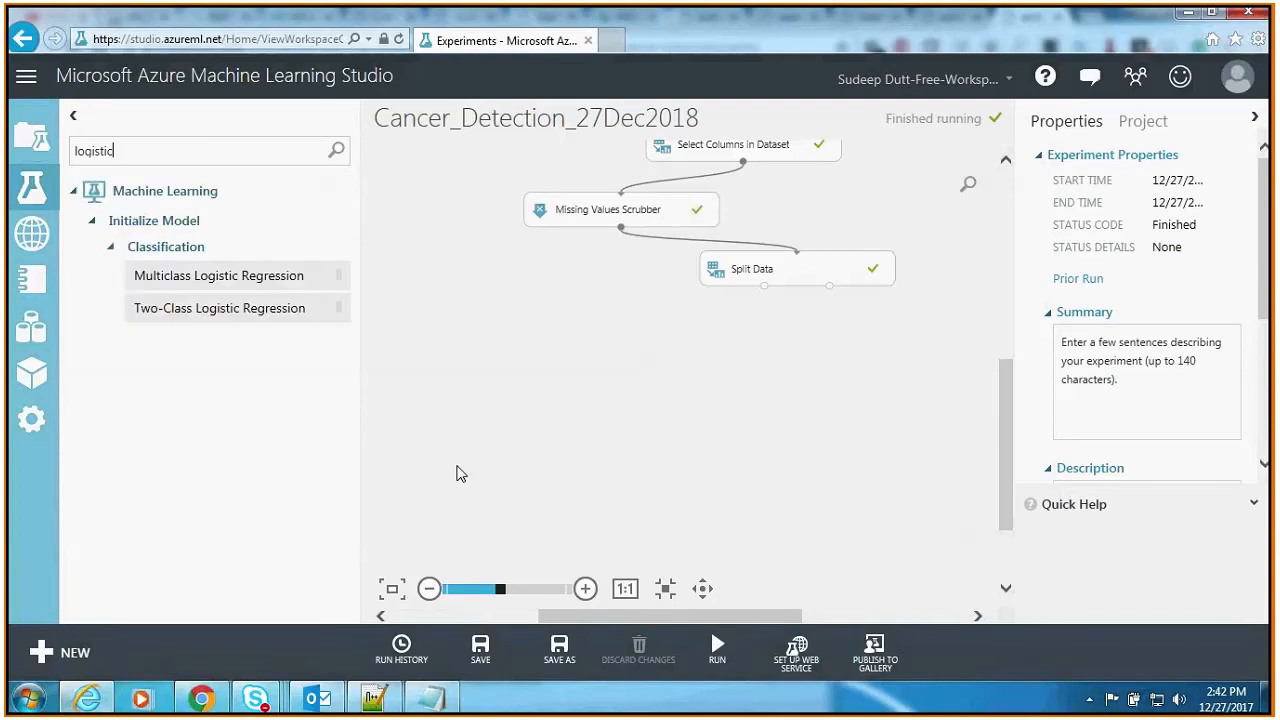
left_click_drag(200, 306, 565, 350)
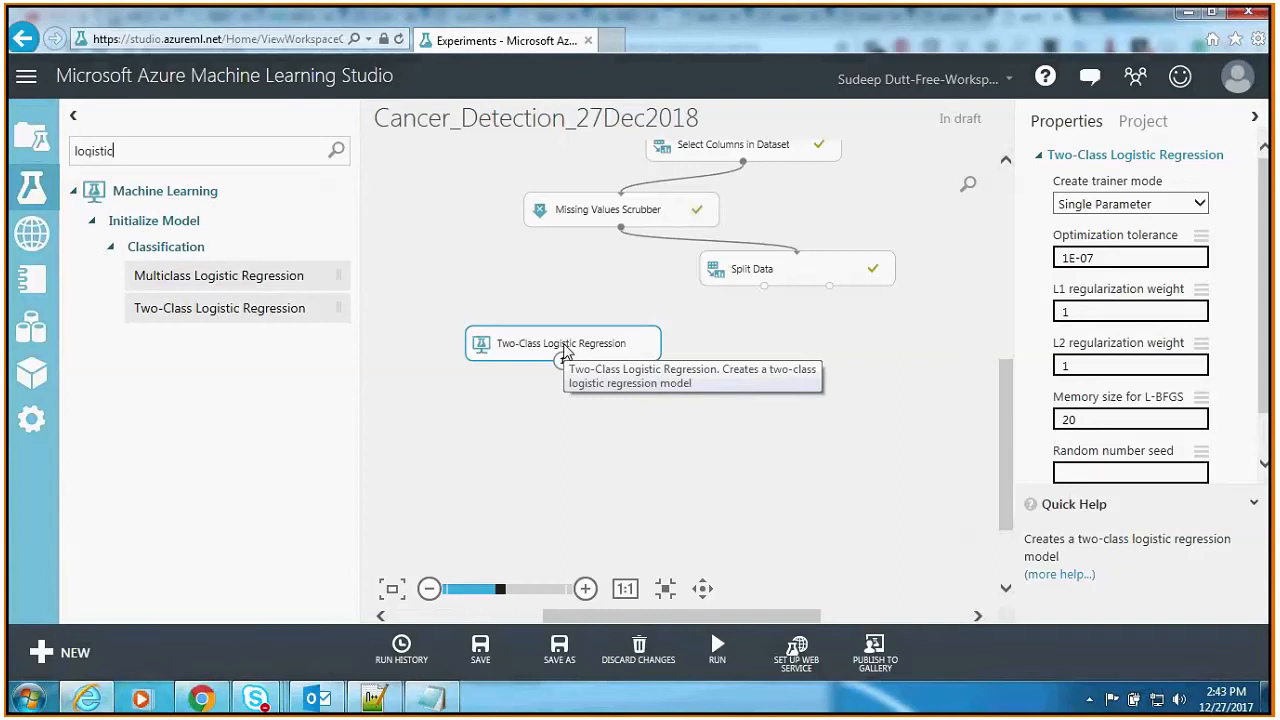
Step: Search the experiment items for "train model" and place a Train Model module below Two-Class Logistic Regression and Split Data
key("ctrl+a")
type("tra")
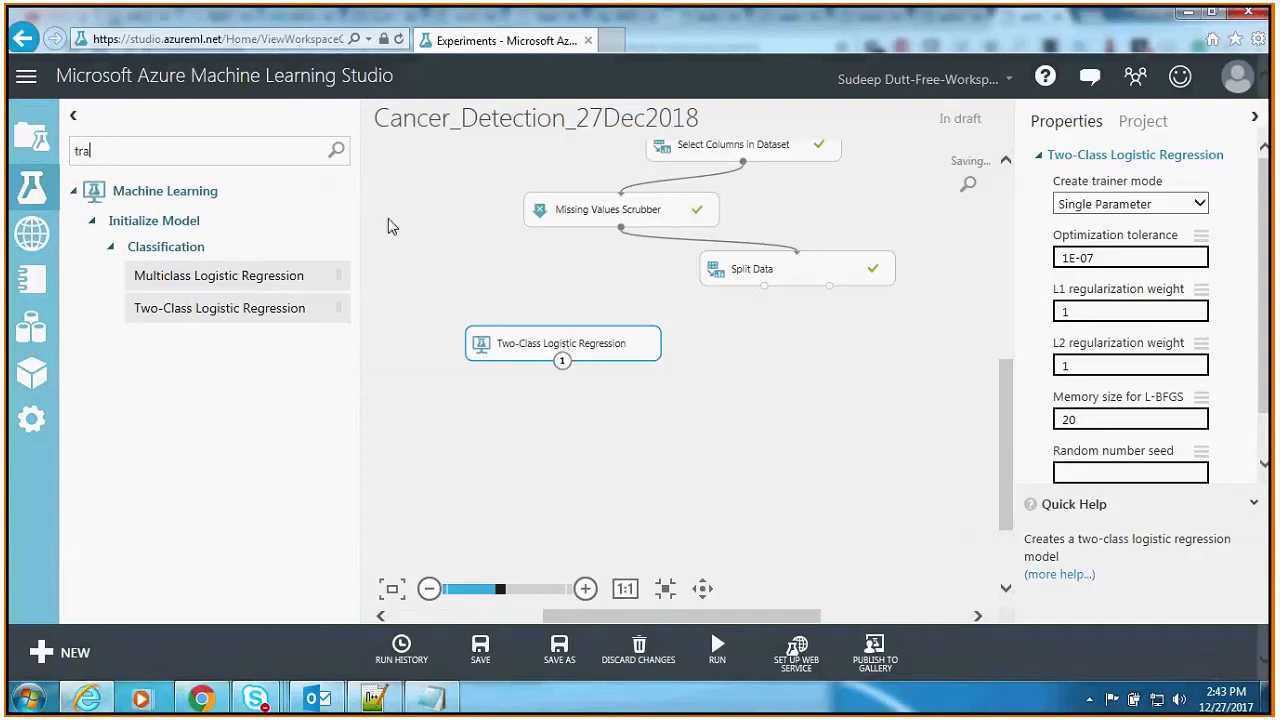
type("in model")
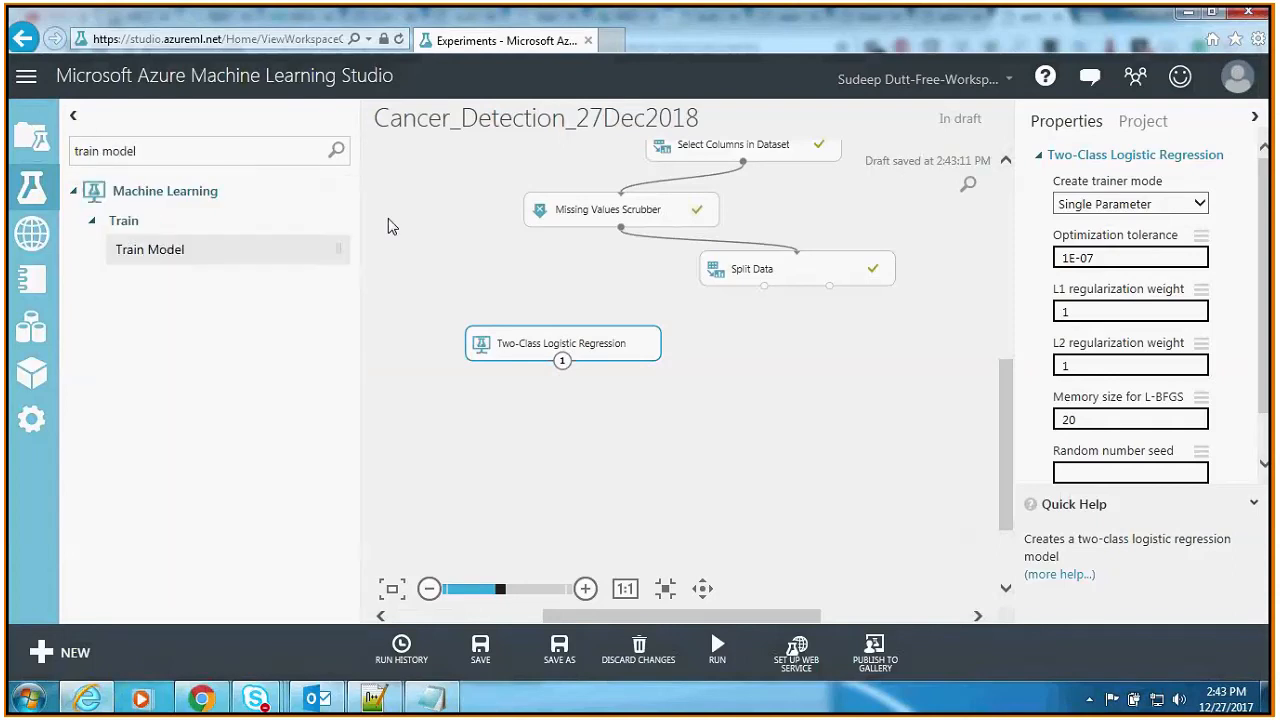
left_click_drag(190, 260, 561, 368)
Step: Connect Two-Class Logistic Regression to Train Model's untrained model input and the first Split Data output to its second input
left_click_drag(685, 391, 563, 368)
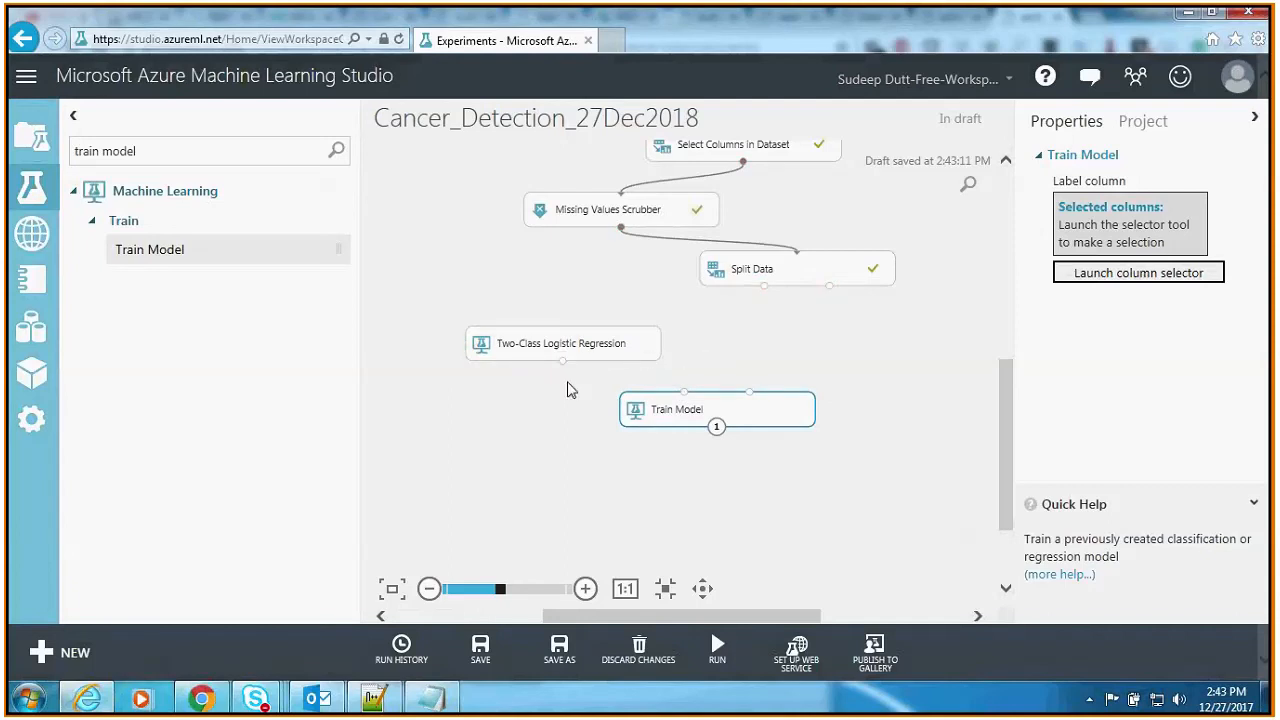
left_click_drag(564, 366, 684, 393)
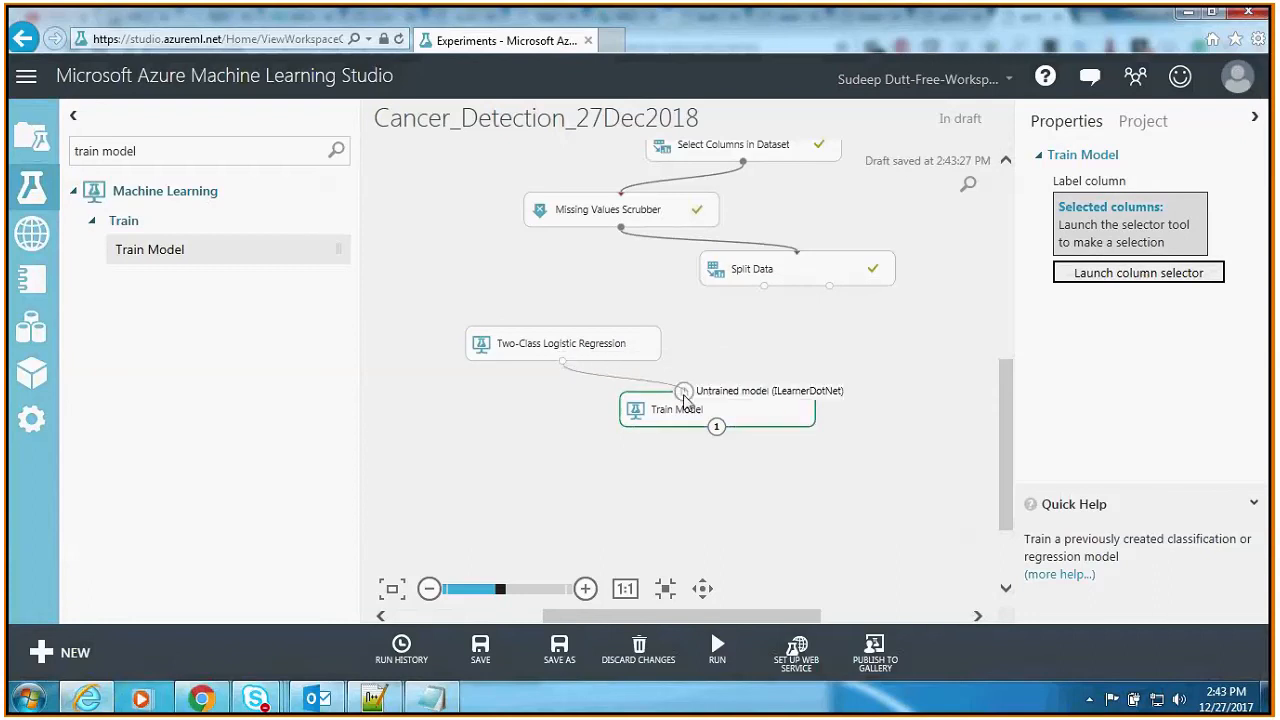
left_click(580, 449)
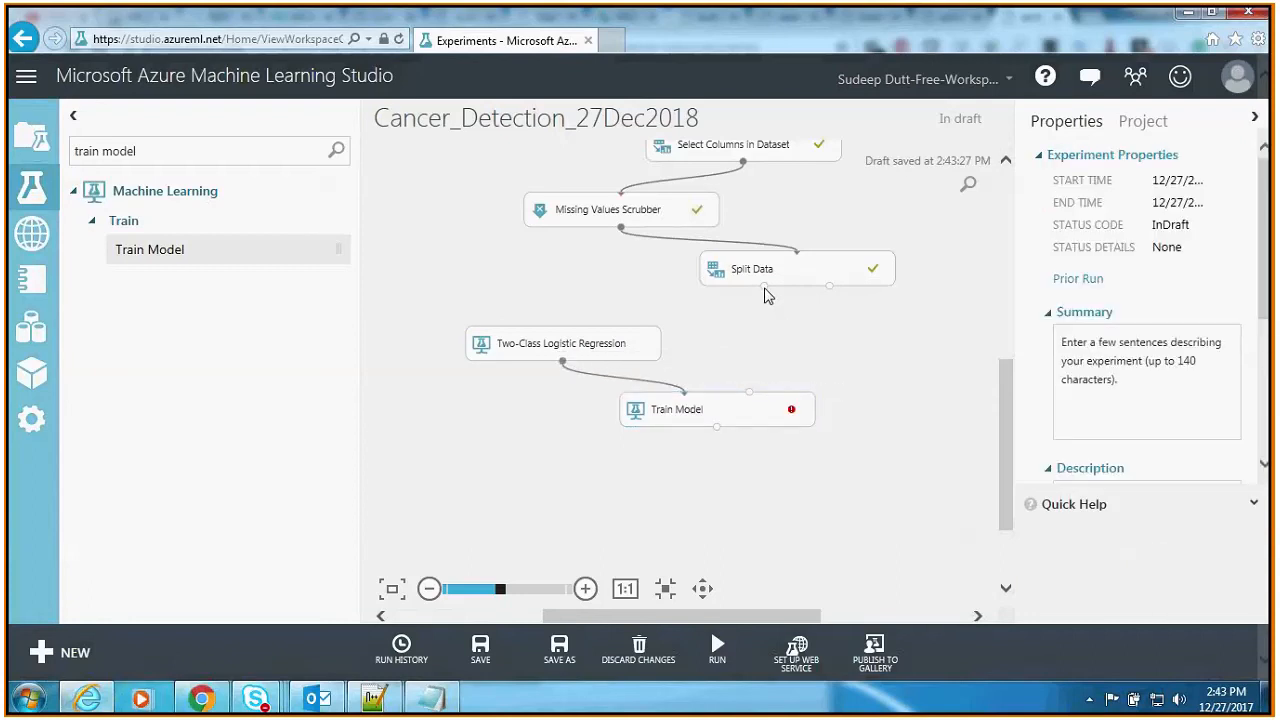
mouse_move(764, 290)
left_mouse_down()
mouse_move(752, 397)
mouse_move(746, 331)
mouse_move(765, 290)
left_mouse_up()
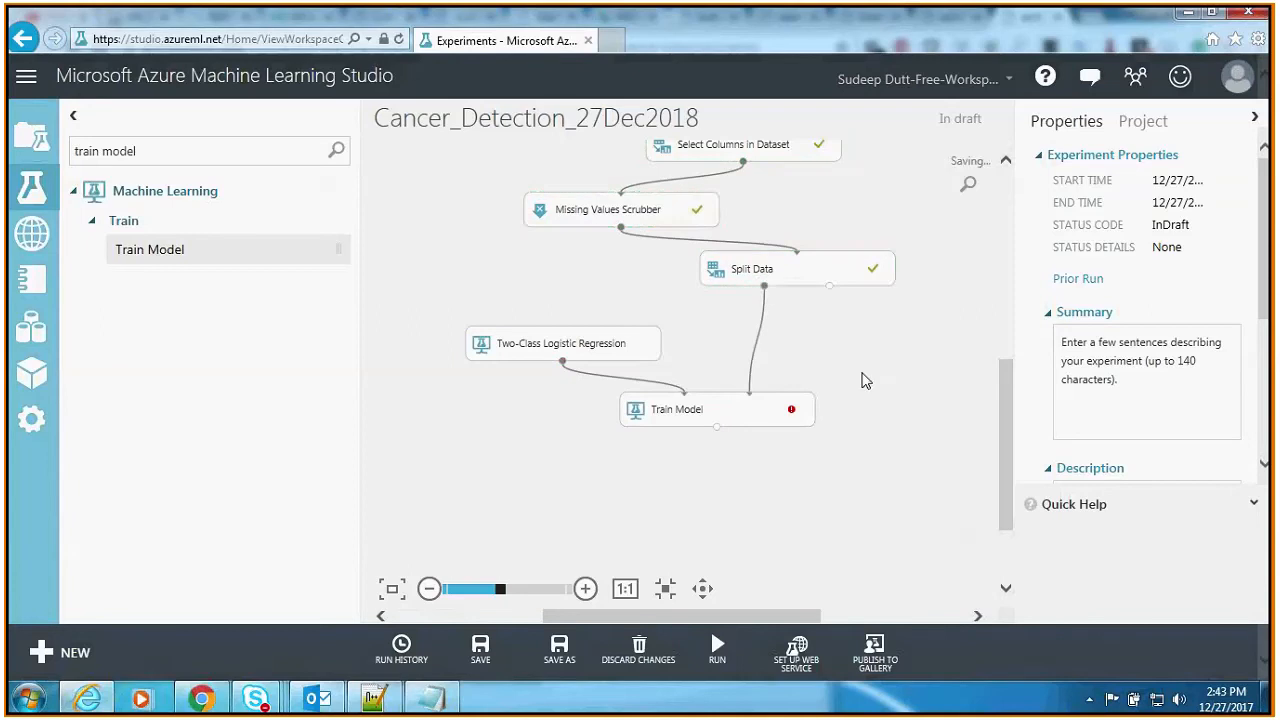
Step: Set Col11 as the label column of the Train Model module
left_click(770, 418)
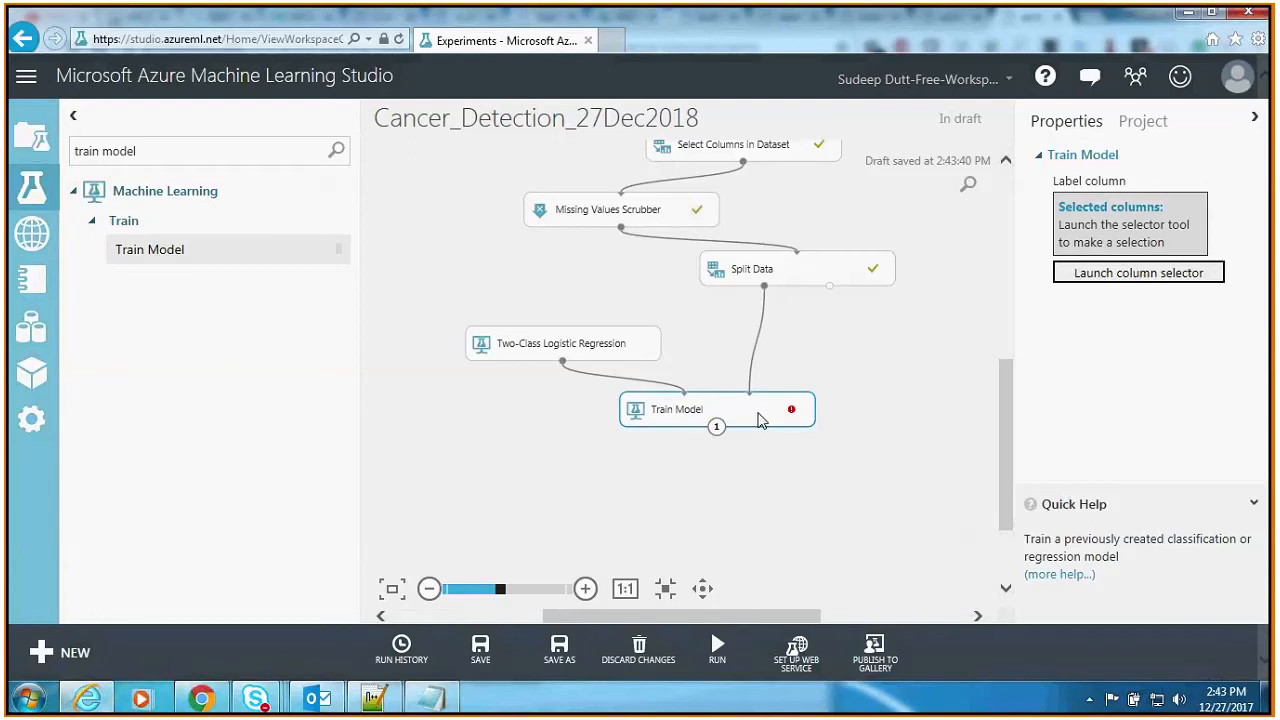
left_click(1100, 274)
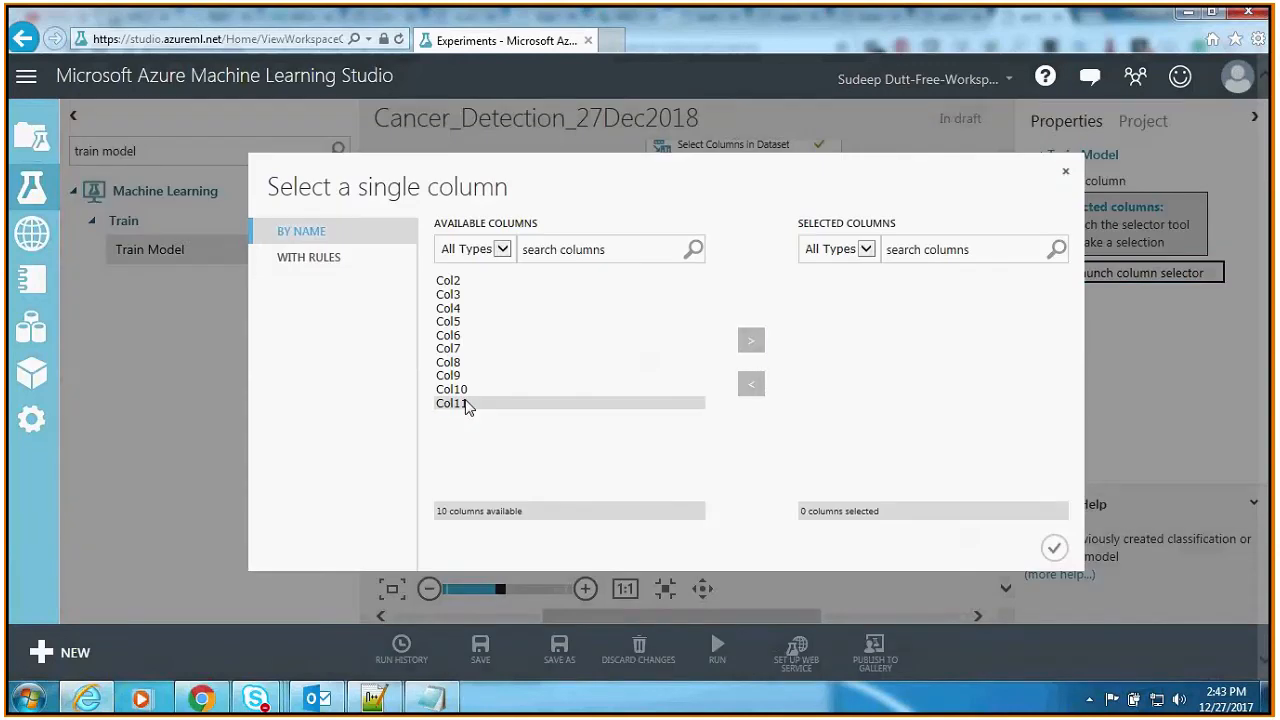
left_click(751, 343)
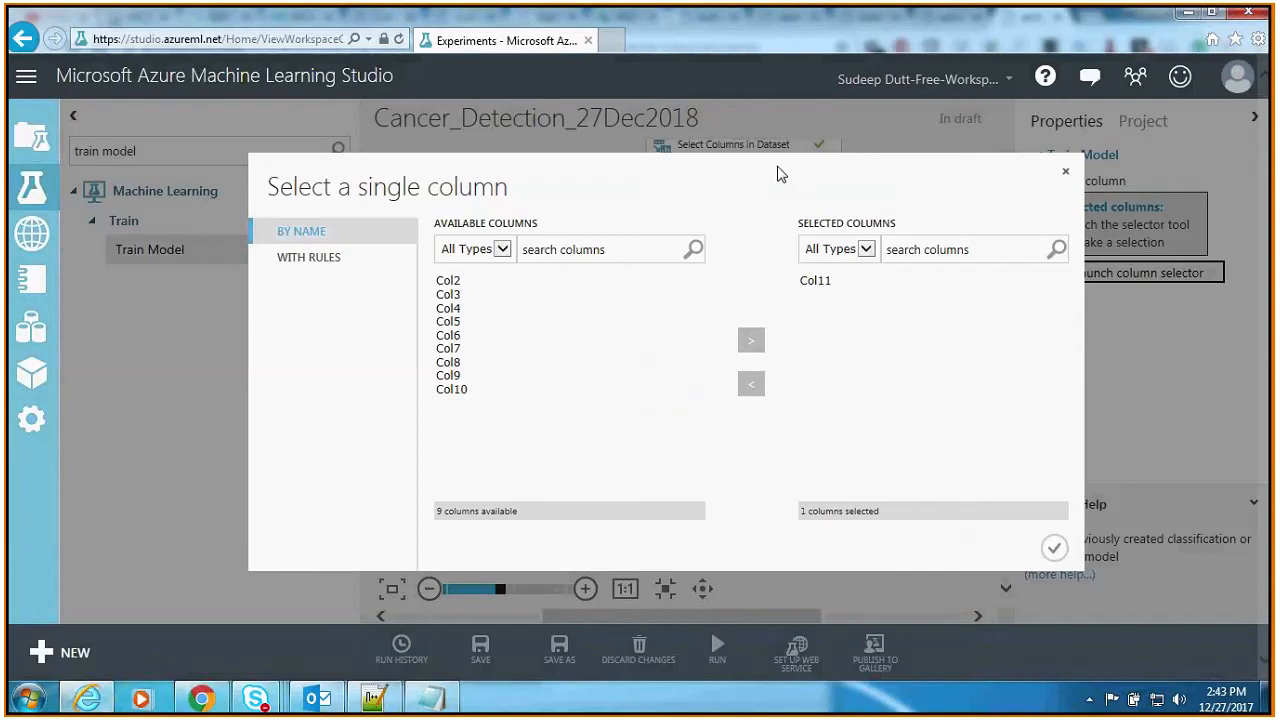
left_click(1055, 550)
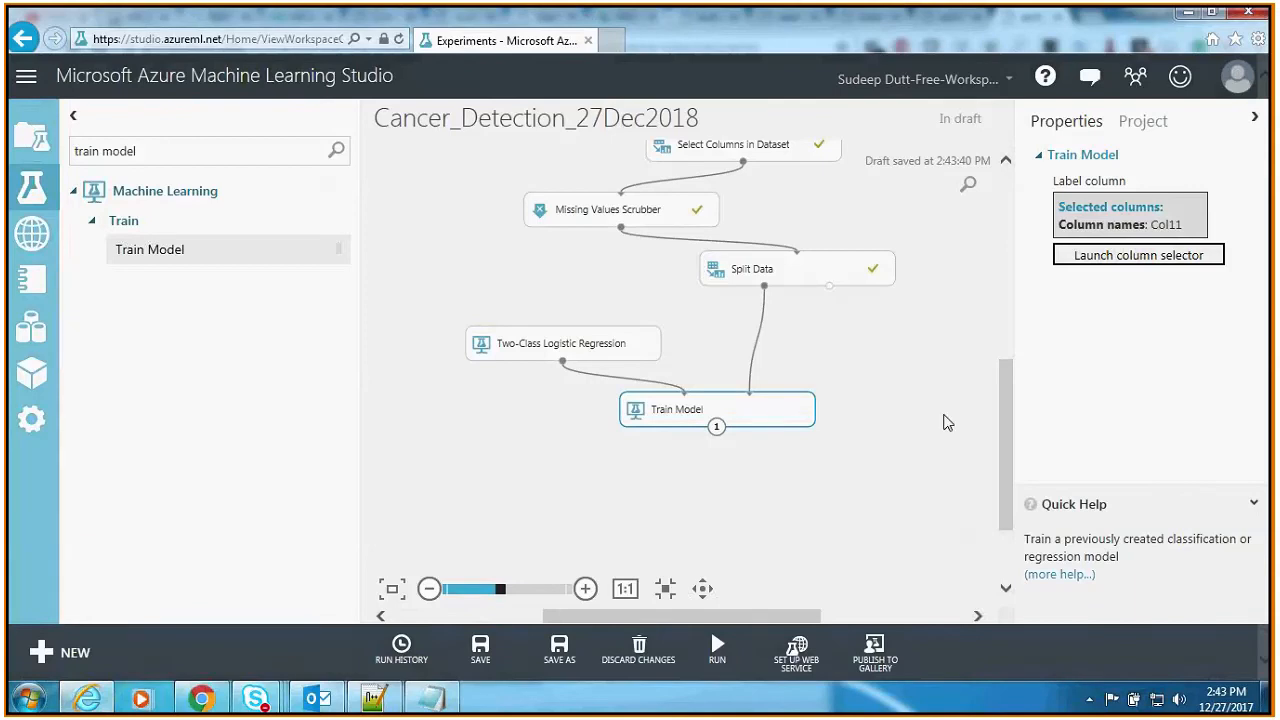
Step: Search for "score model" and place a Score Model module on the canvas below Train Model
type("score model")
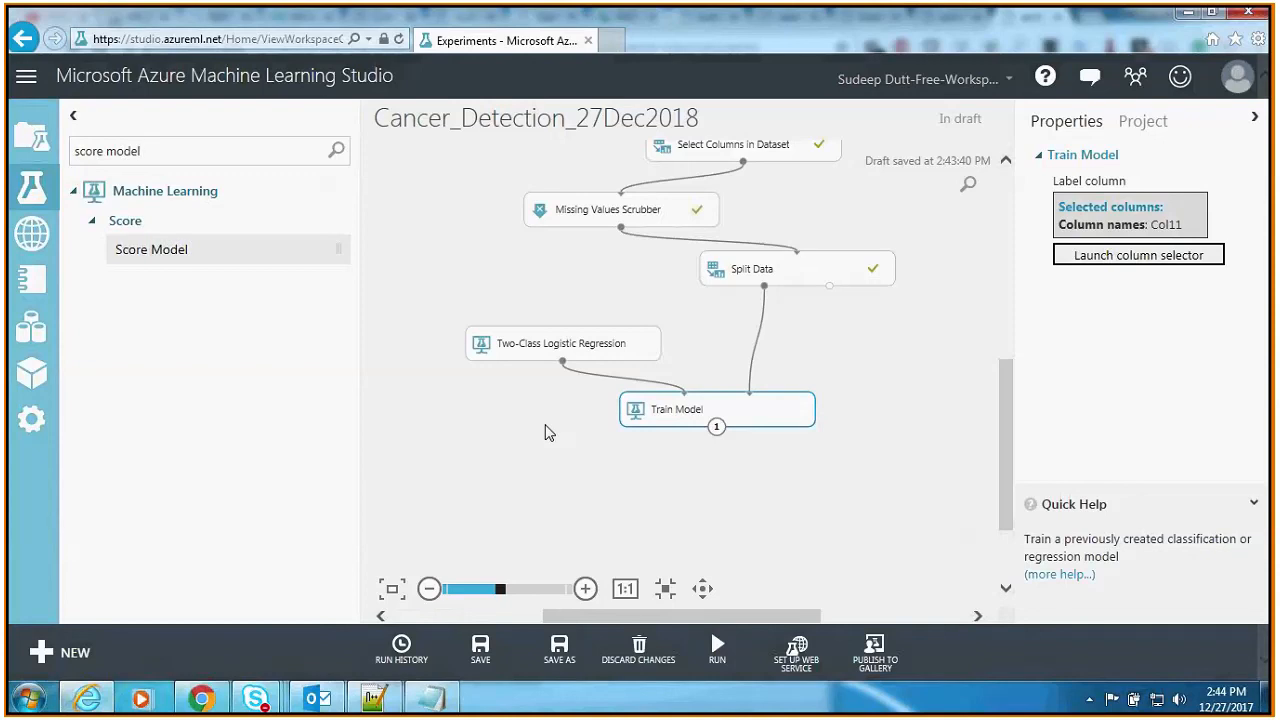
left_click_drag(171, 251, 827, 490)
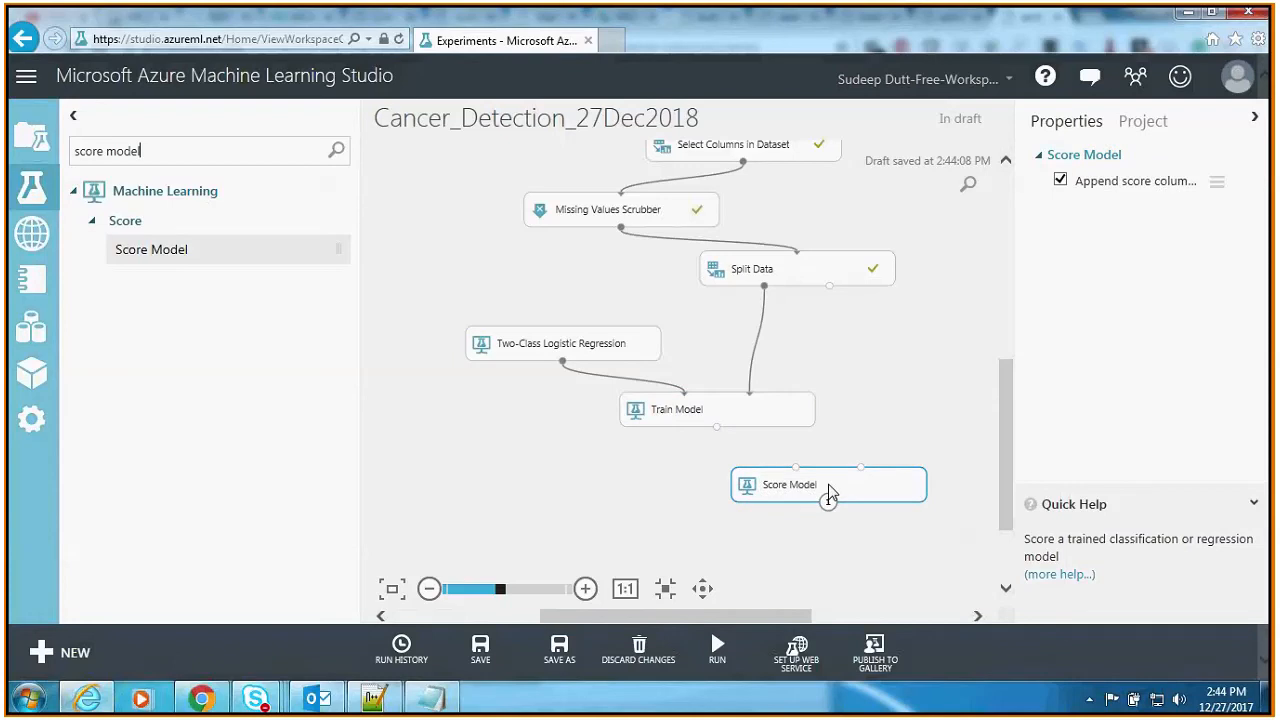
Step: Connect the Train Model output to Score Model's first input and Split Data's Results dataset2 to its second input
left_click_drag(716, 428, 797, 470)
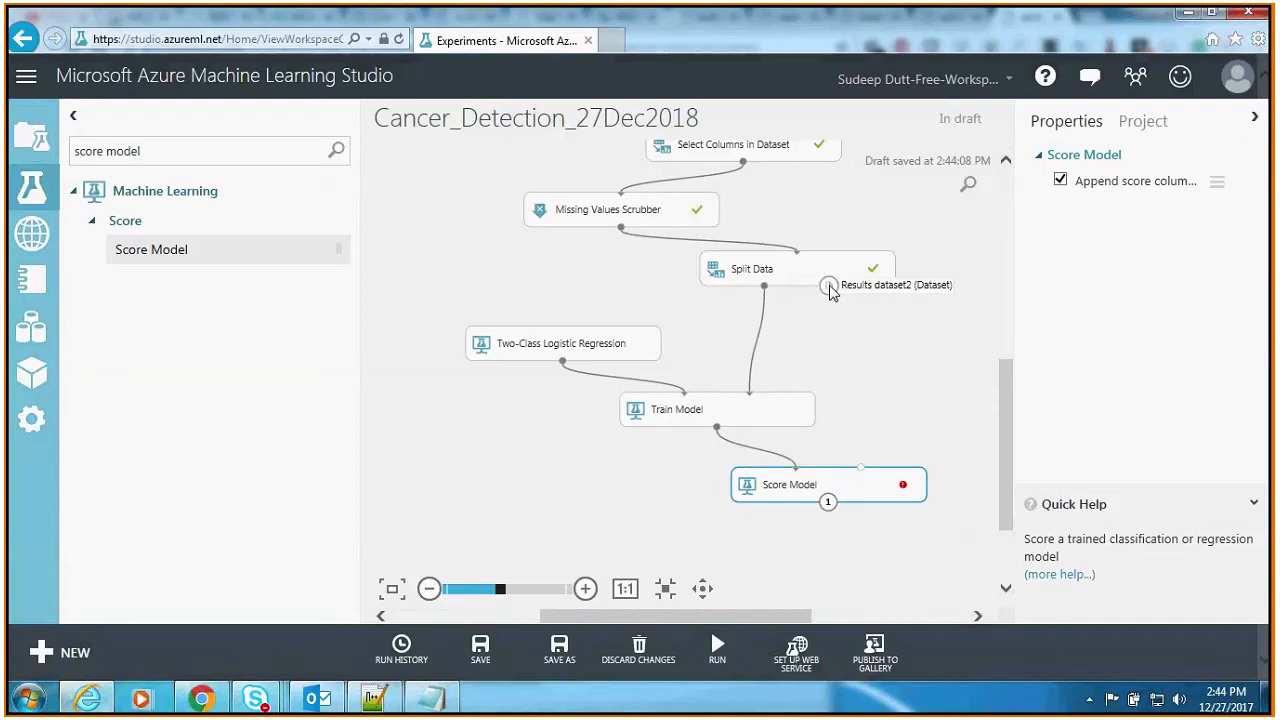
left_click_drag(829, 287, 861, 467)
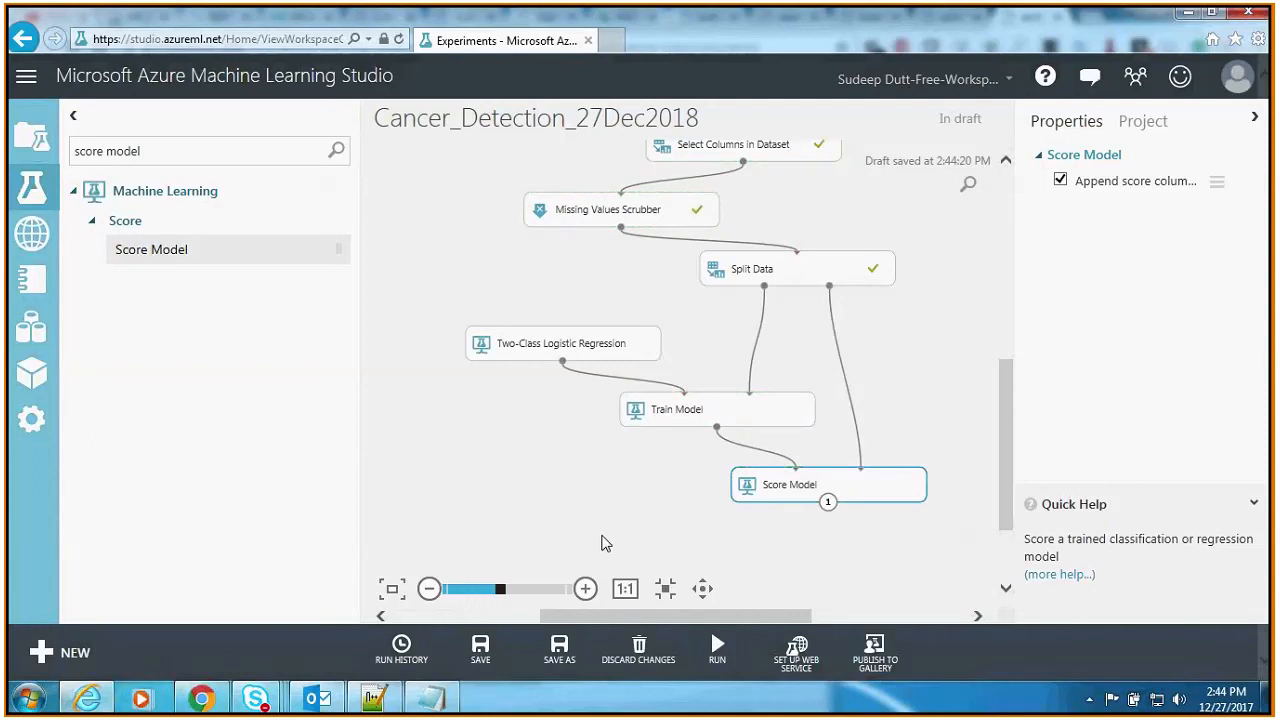
left_click(604, 543)
Step: Search for "evaluate model", place an Evaluate Model module below Score Model, and connect the Score Model output to its first input
left_click_drag(1004, 461, 1013, 478)
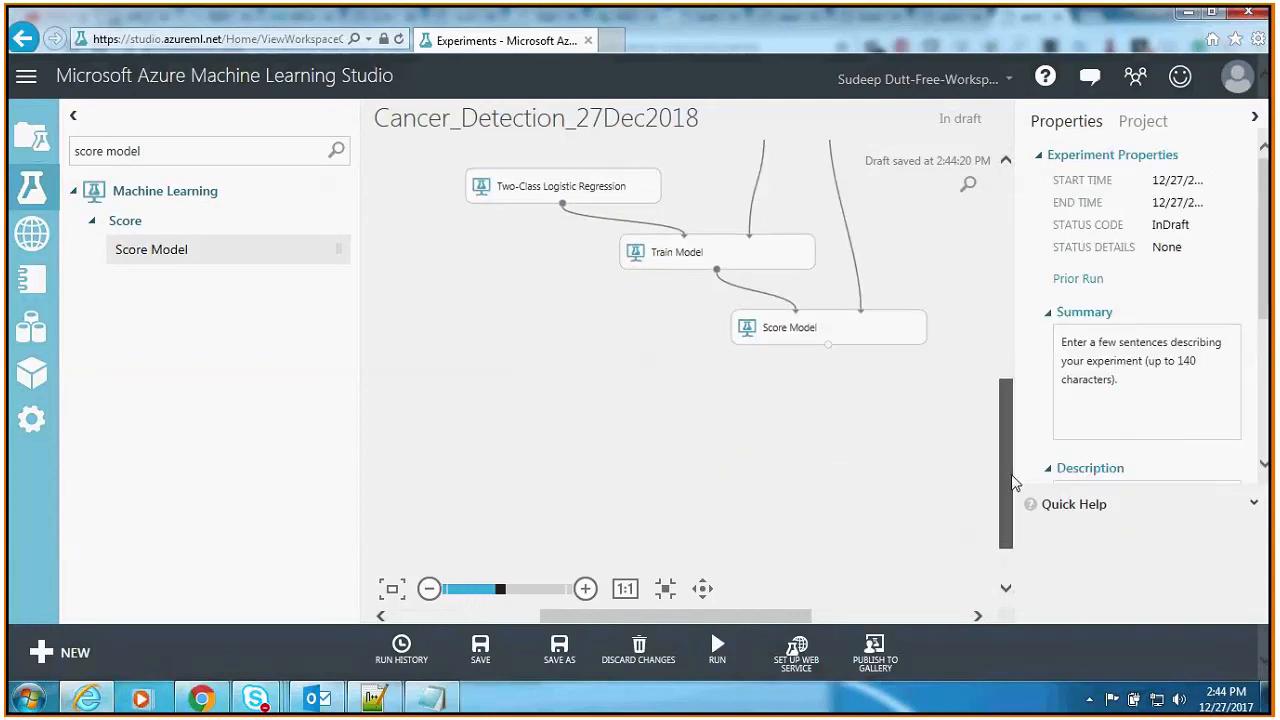
double_click(100, 150)
type("evaluate")
left_click_drag(122, 270, 838, 402)
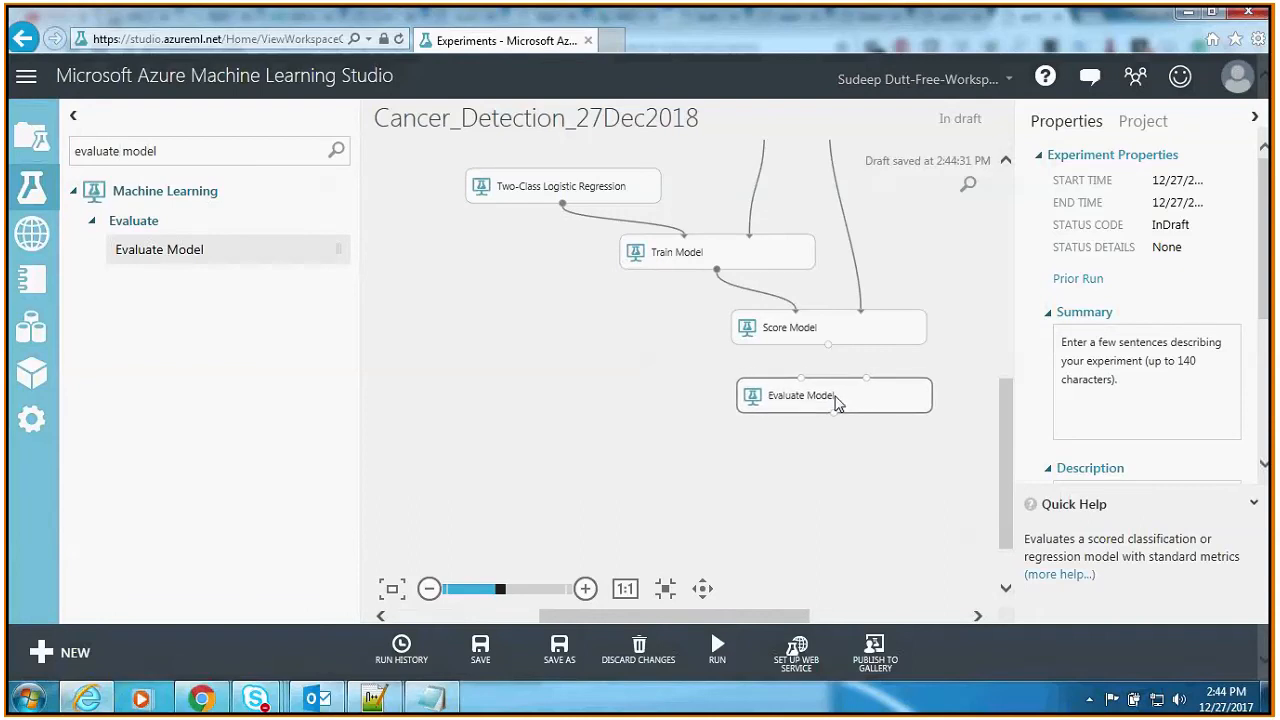
left_click(838, 402)
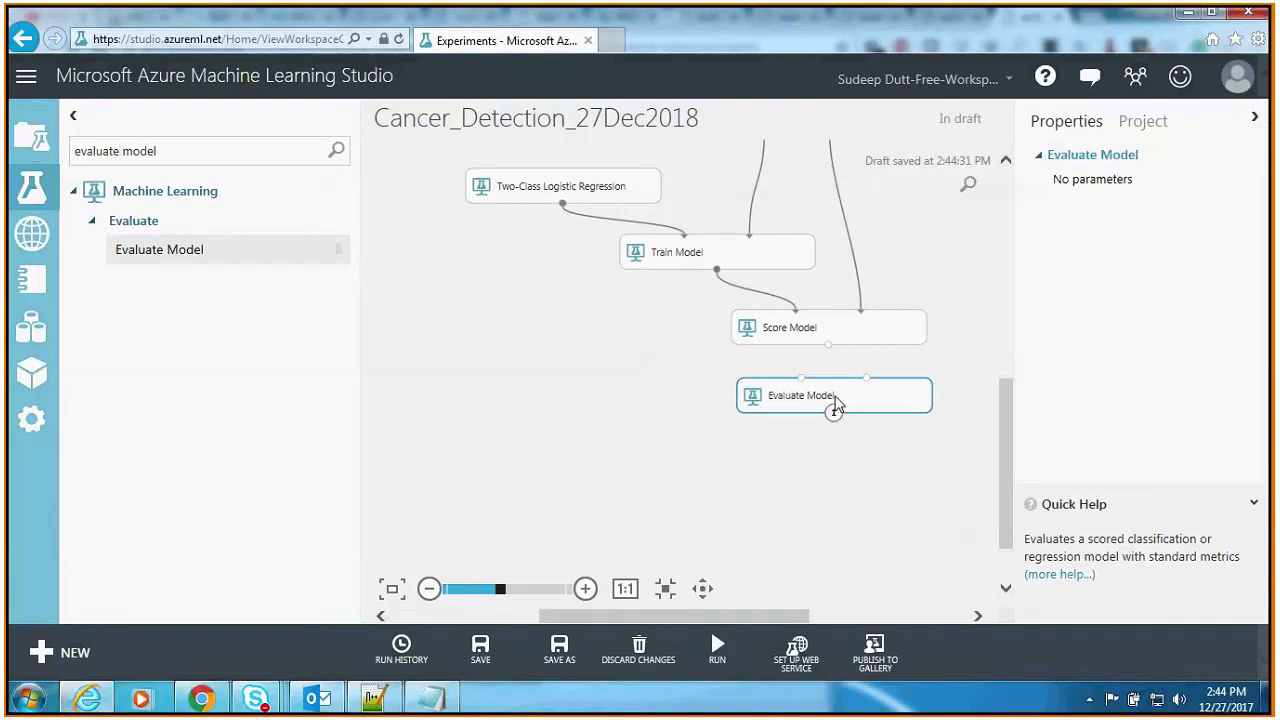
left_click_drag(828, 344, 801, 380)
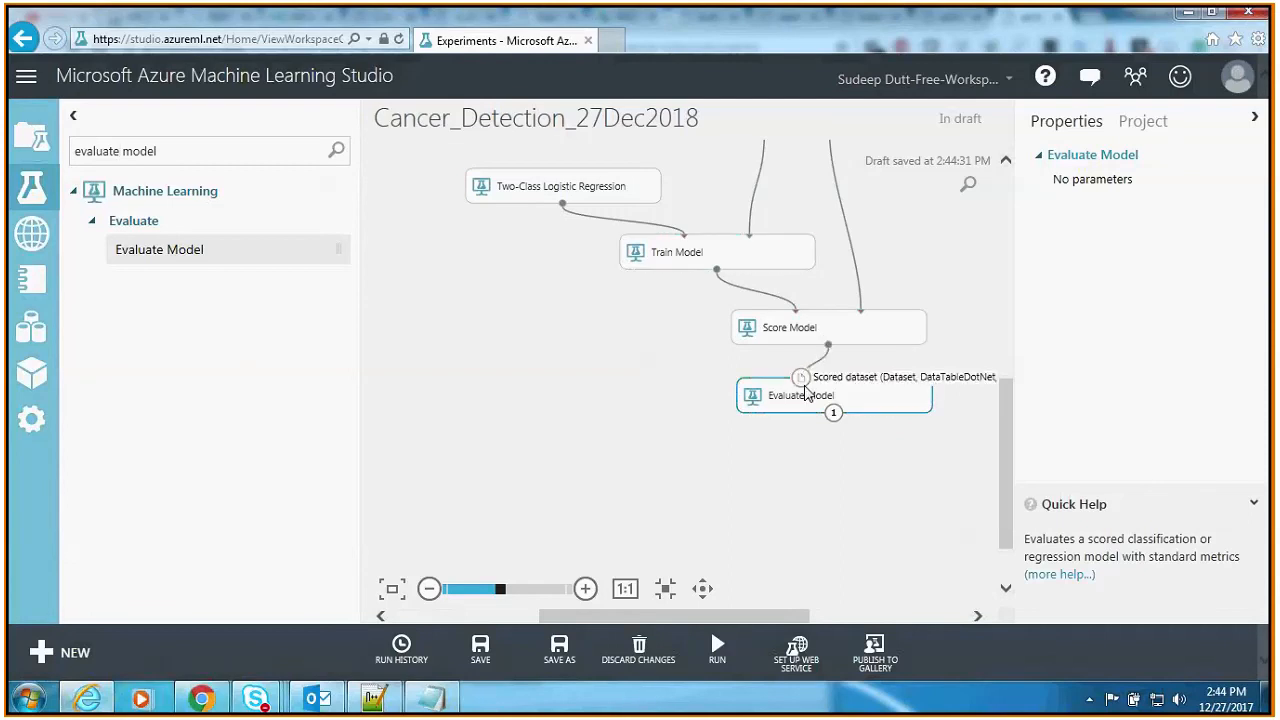
left_click(829, 491)
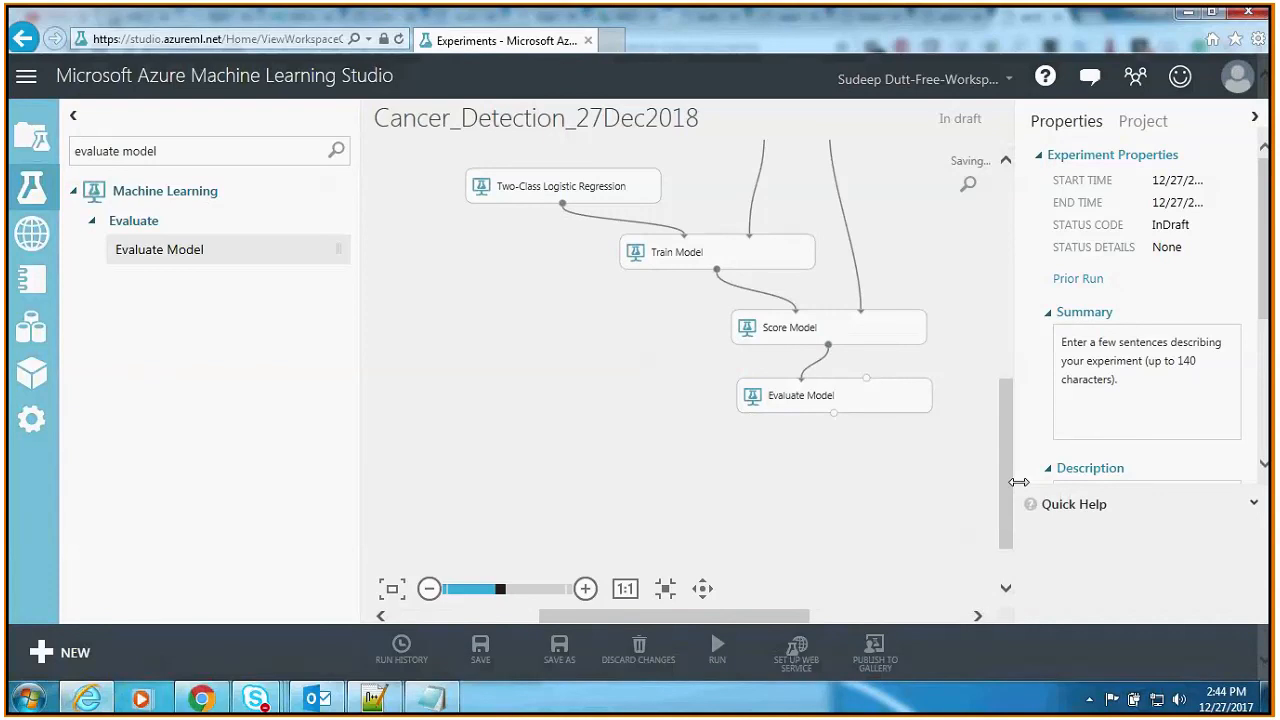
Step: Save the experiment and run all of its modules
left_click_drag(1006, 476, 1002, 405)
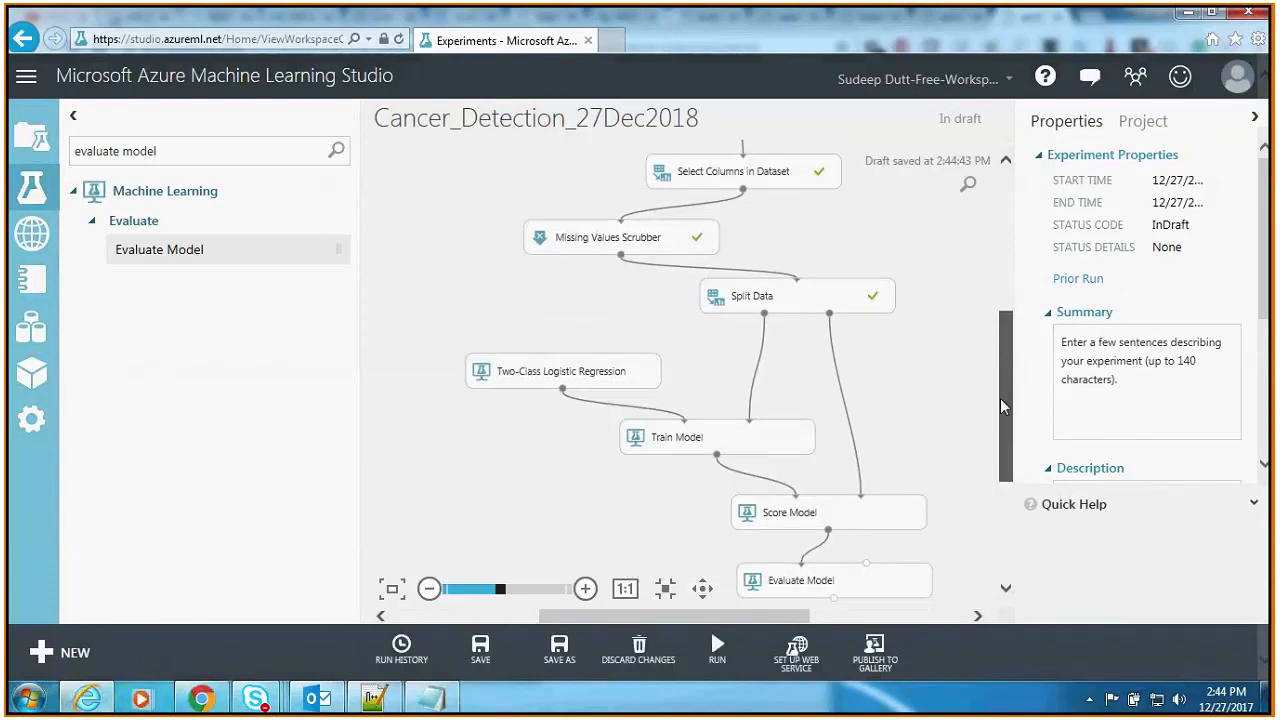
left_click(480, 650)
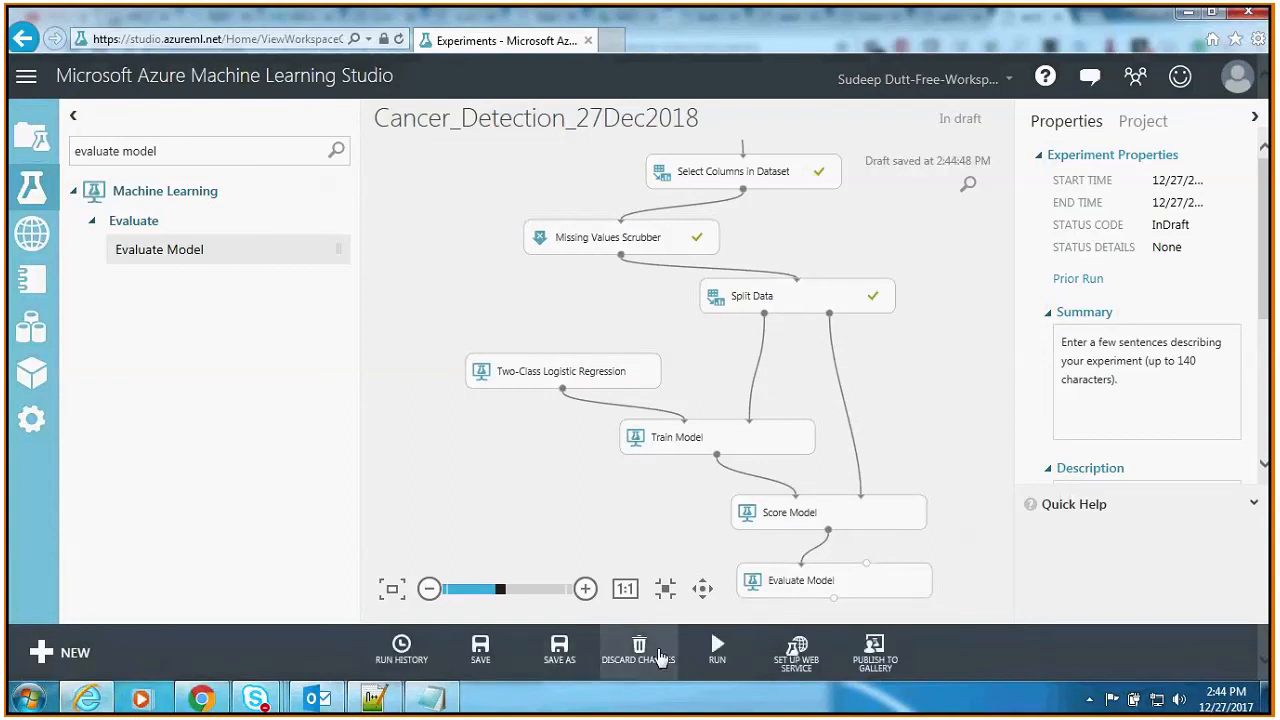
mouse_move(714, 660)
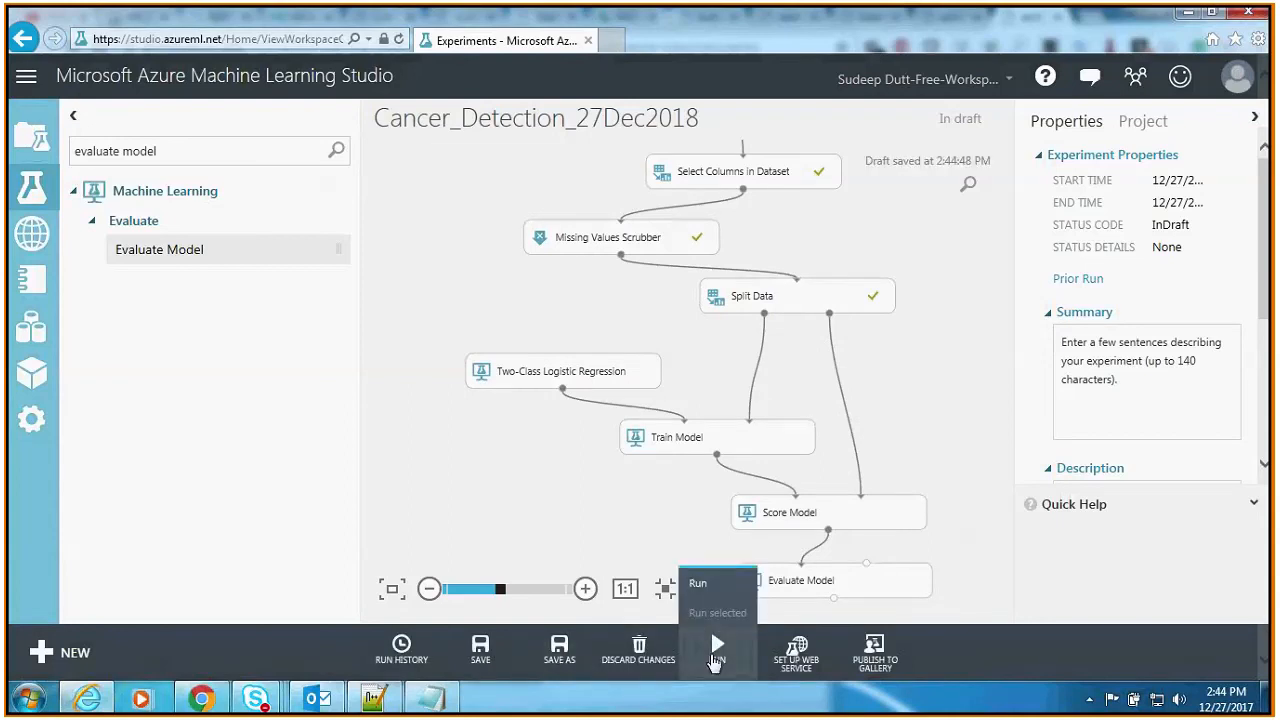
left_click(714, 658)
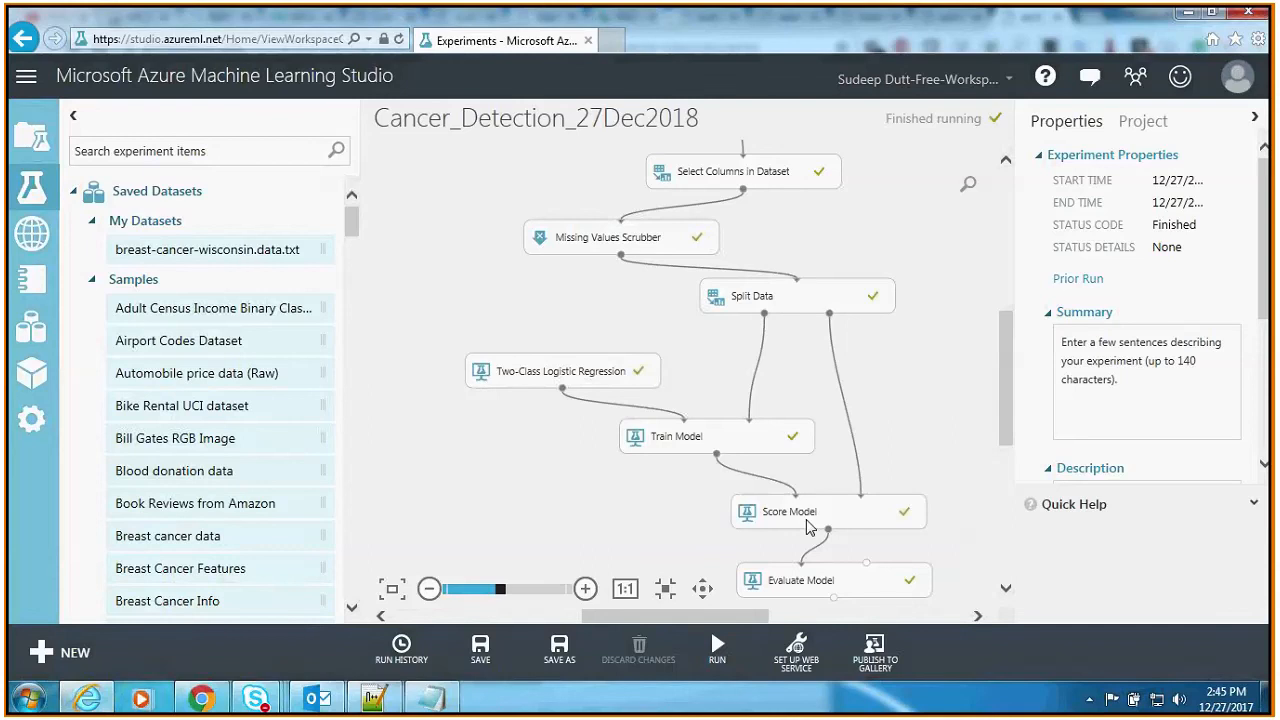
Step: Visualize the scored dataset of Score Model, examine the Scored Labels and Scored Probabilities columns, and close the visualization
right_click(806, 519)
mouse_move(873, 520)
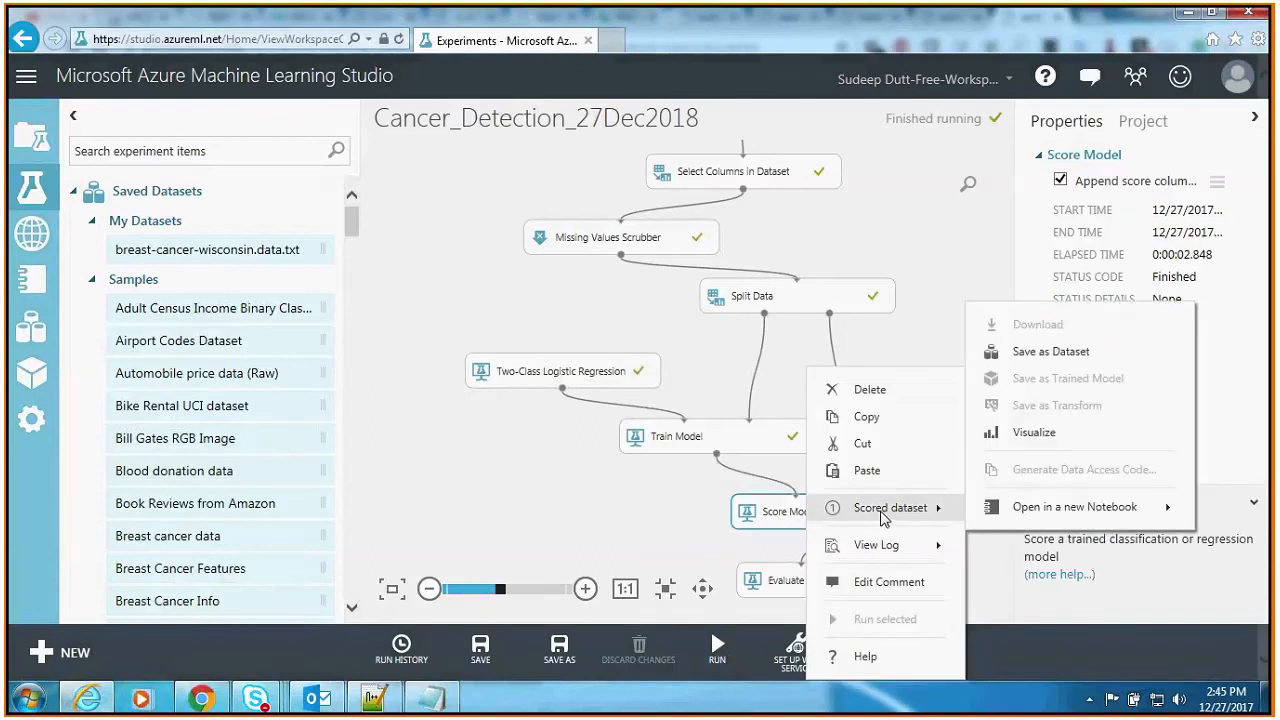
left_click(1030, 433)
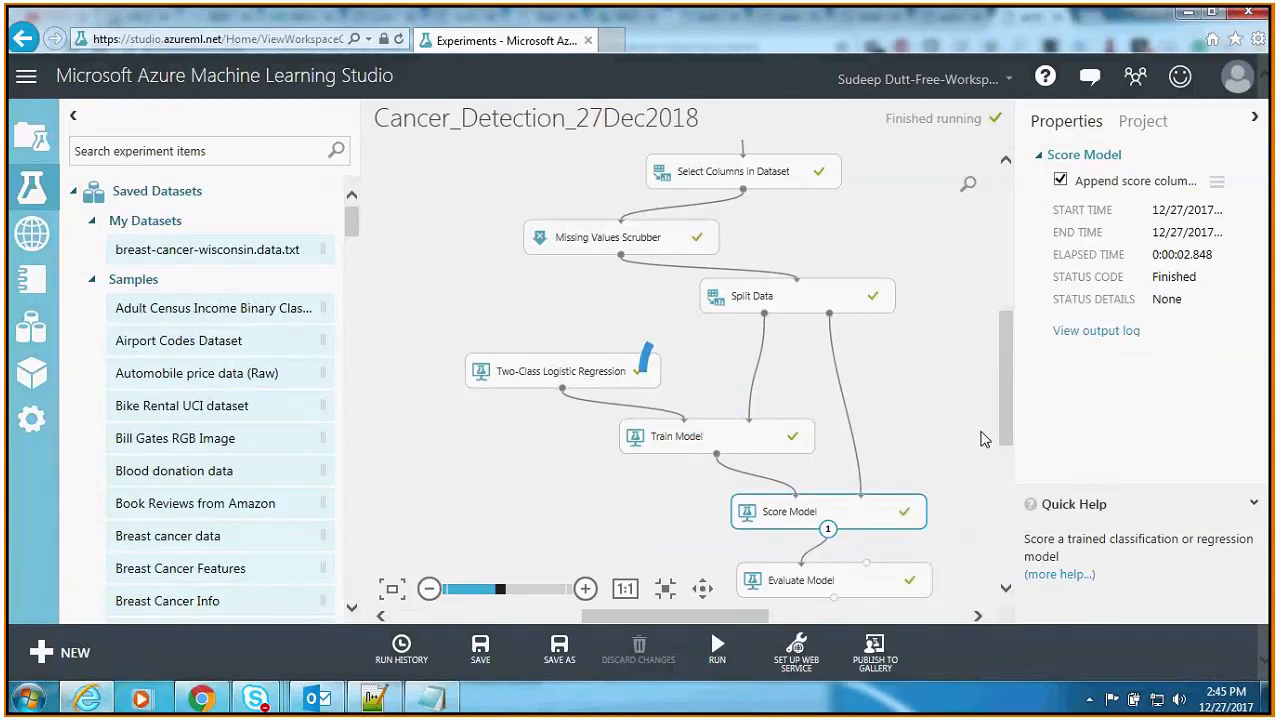
left_click_drag(294, 592, 498, 592)
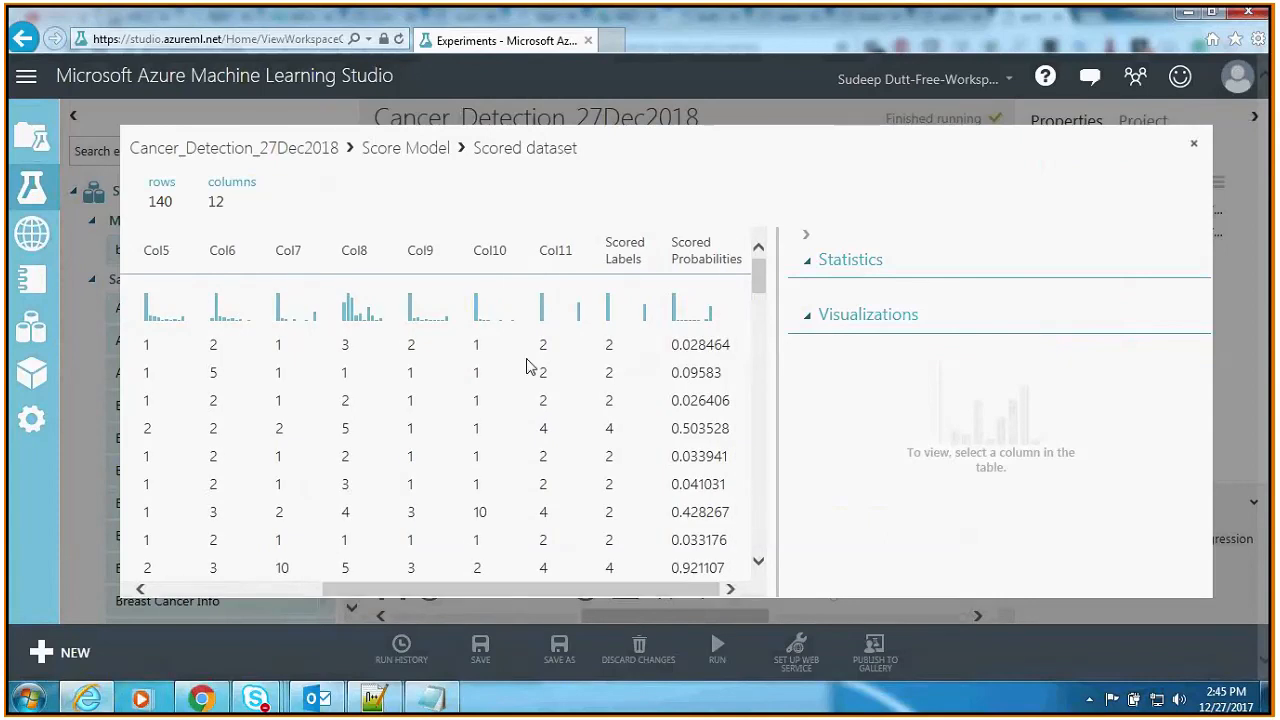
left_click(617, 253)
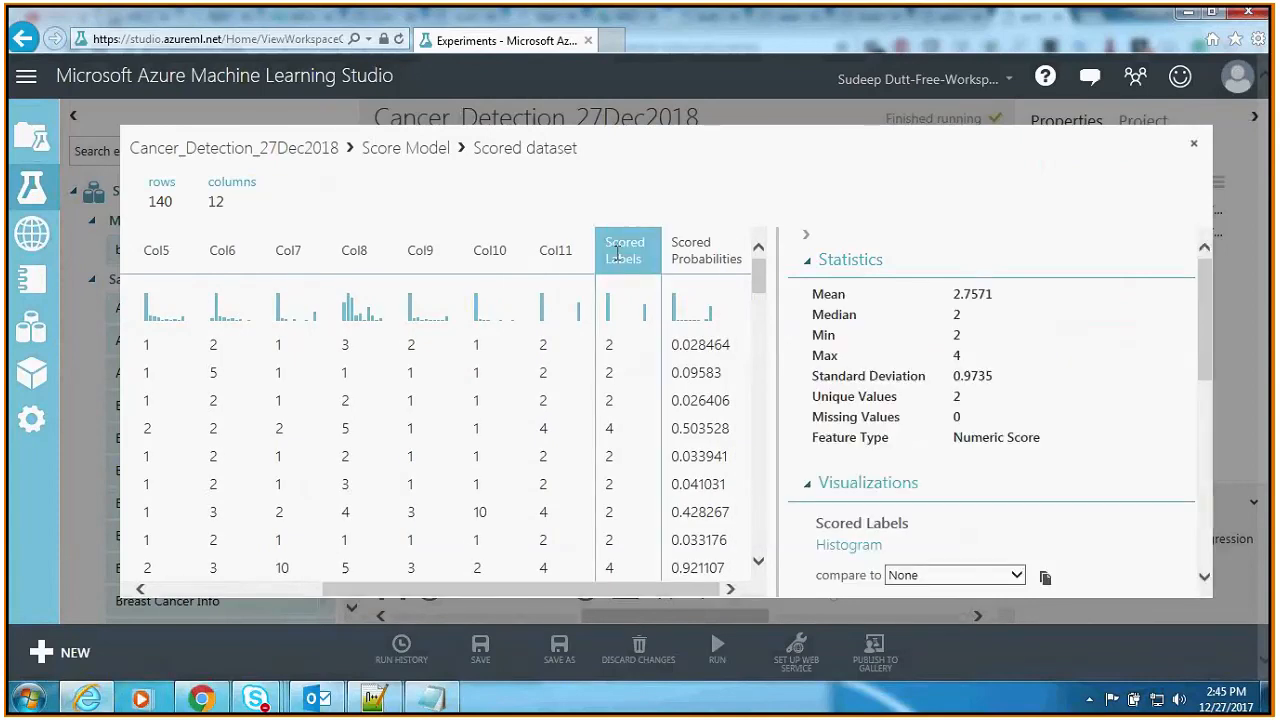
left_click(679, 258)
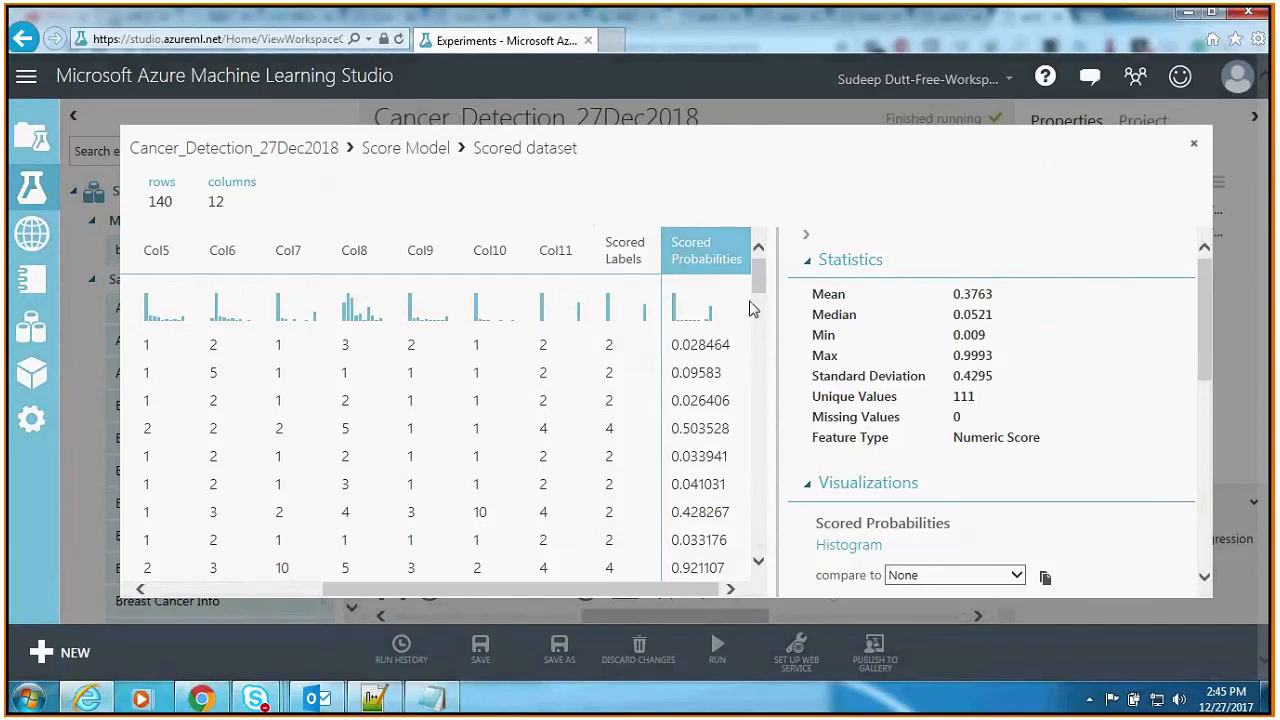
left_click_drag(756, 285, 758, 552)
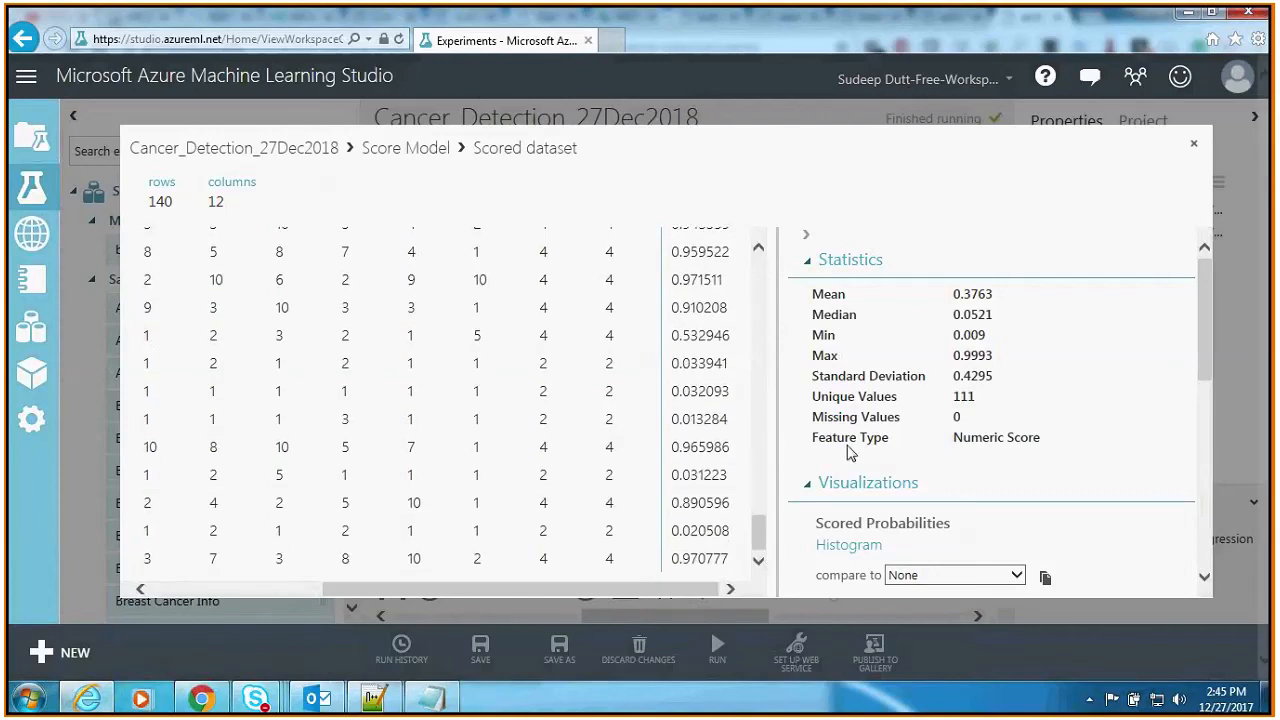
left_click_drag(757, 520, 782, 281)
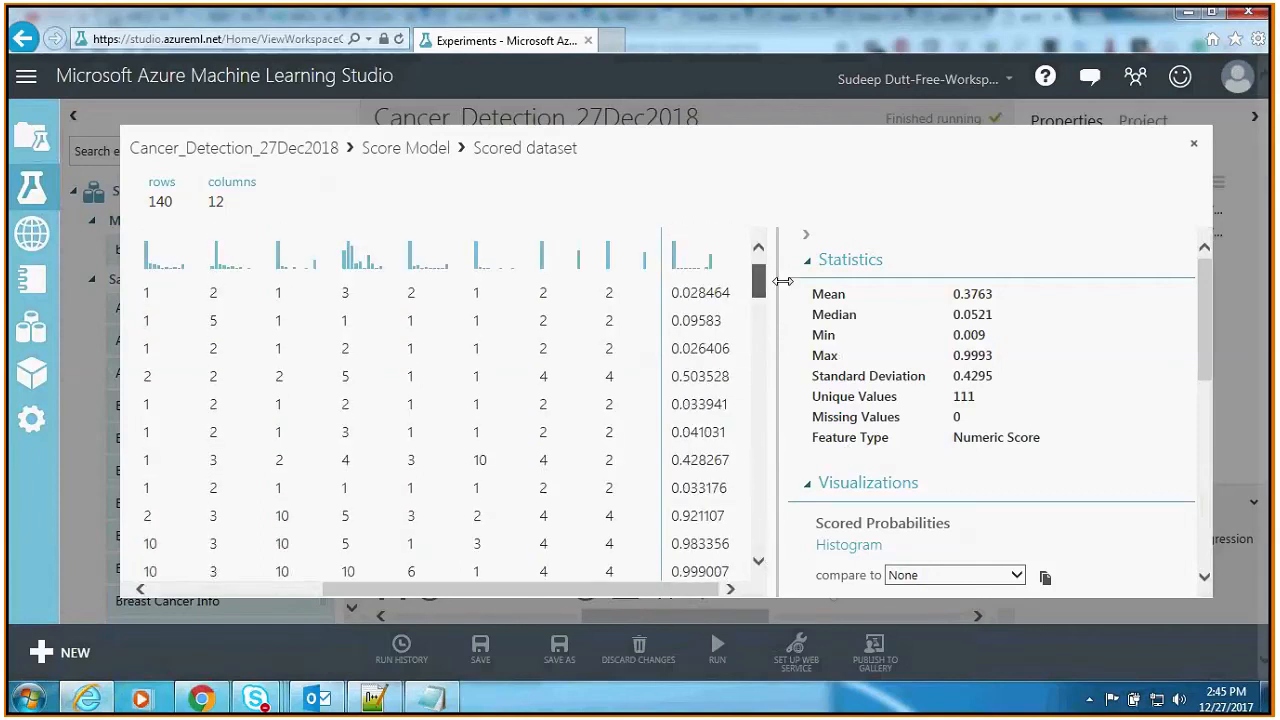
key("Escape")
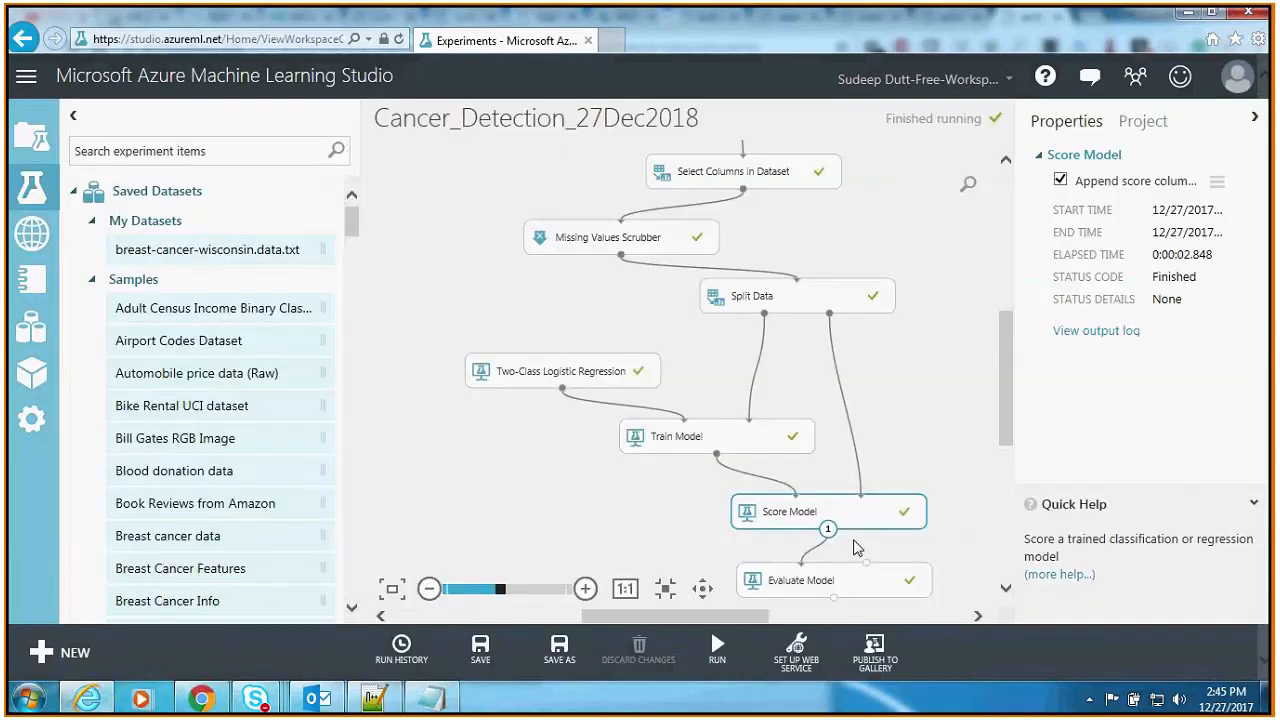
Step: Visualize the evaluation results of Evaluate Model and examine the ROC curve, accuracy, precision, recall and score bin table
scroll(855, 547, "down", 3)
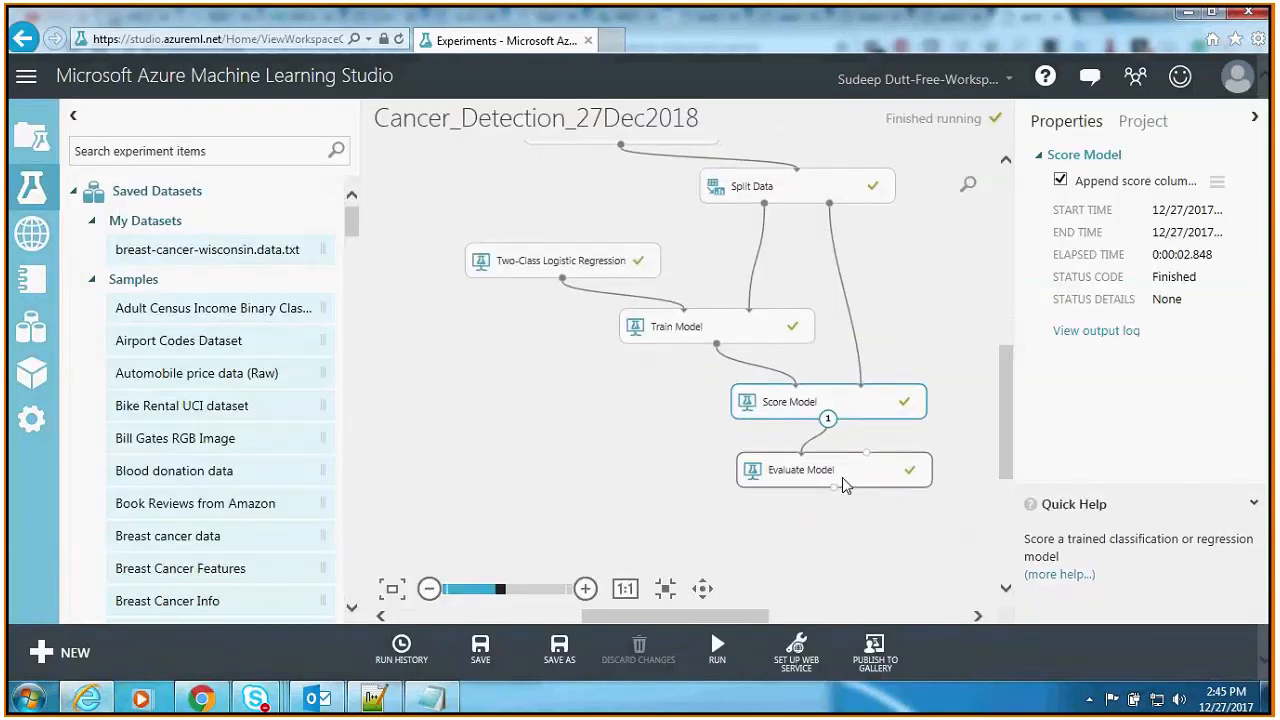
left_click(842, 478)
right_click(842, 484)
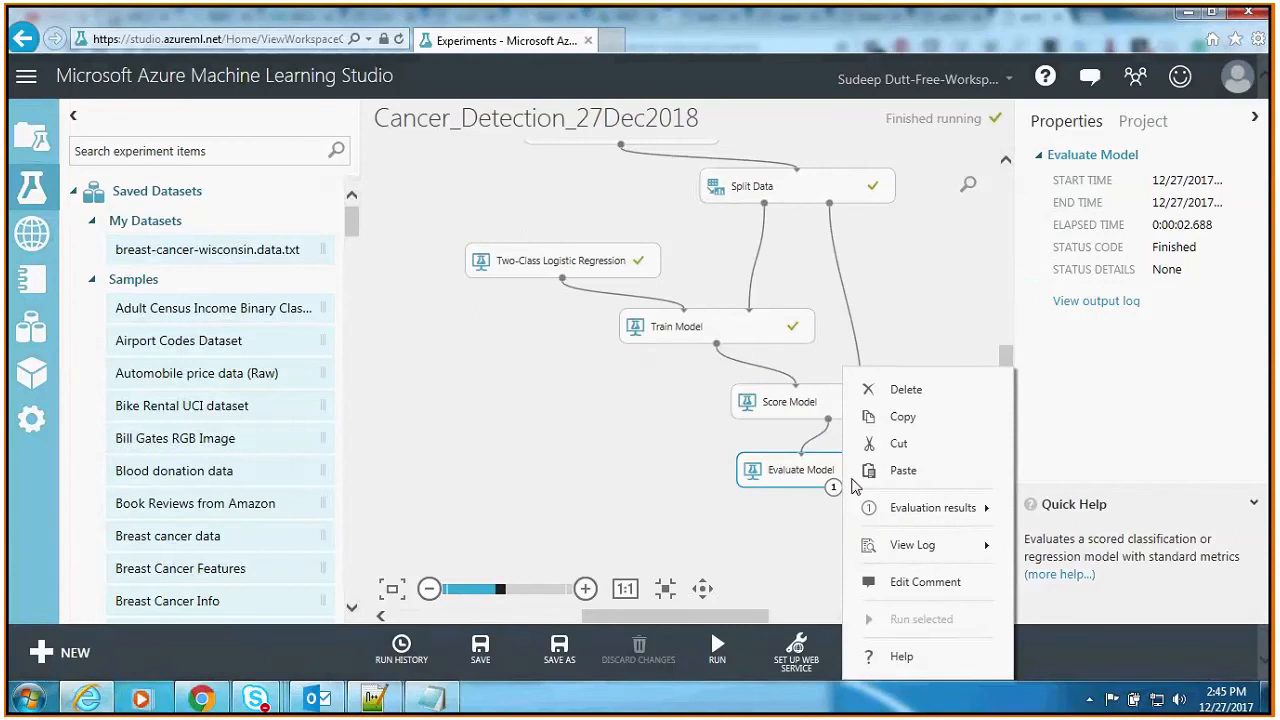
mouse_move(916, 515)
left_click(1075, 432)
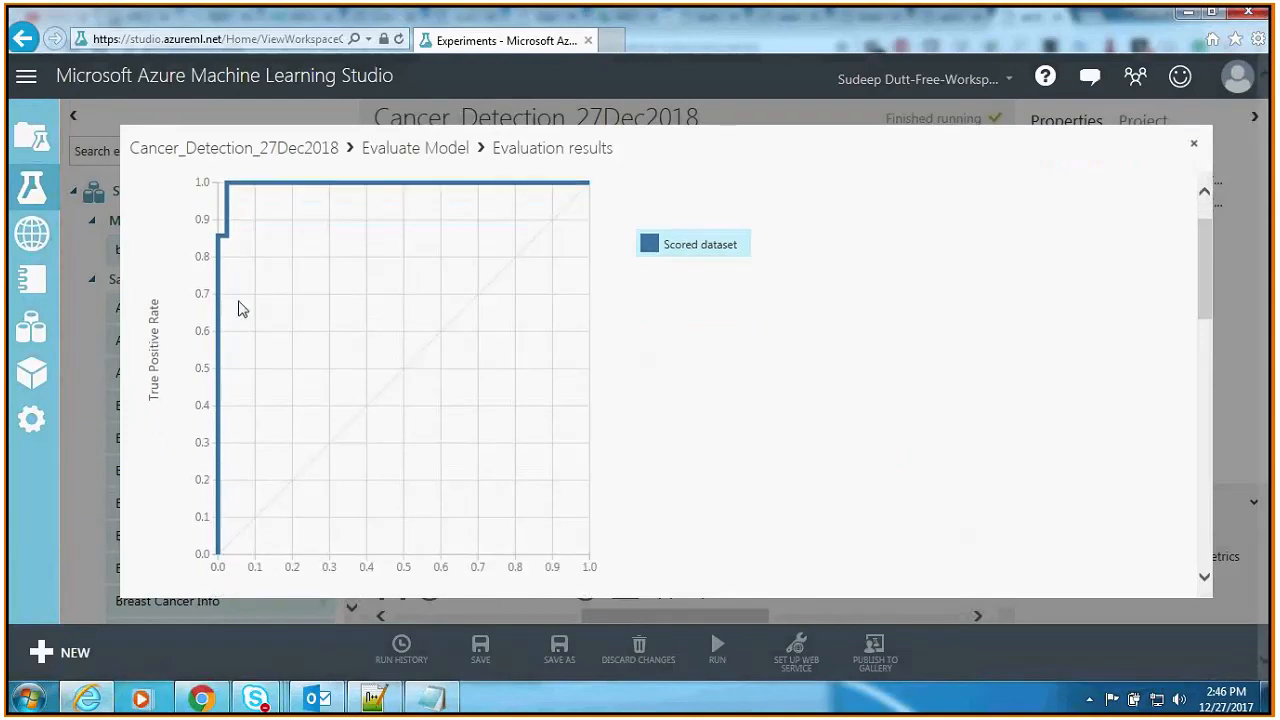
scroll(689, 383, "down", 10)
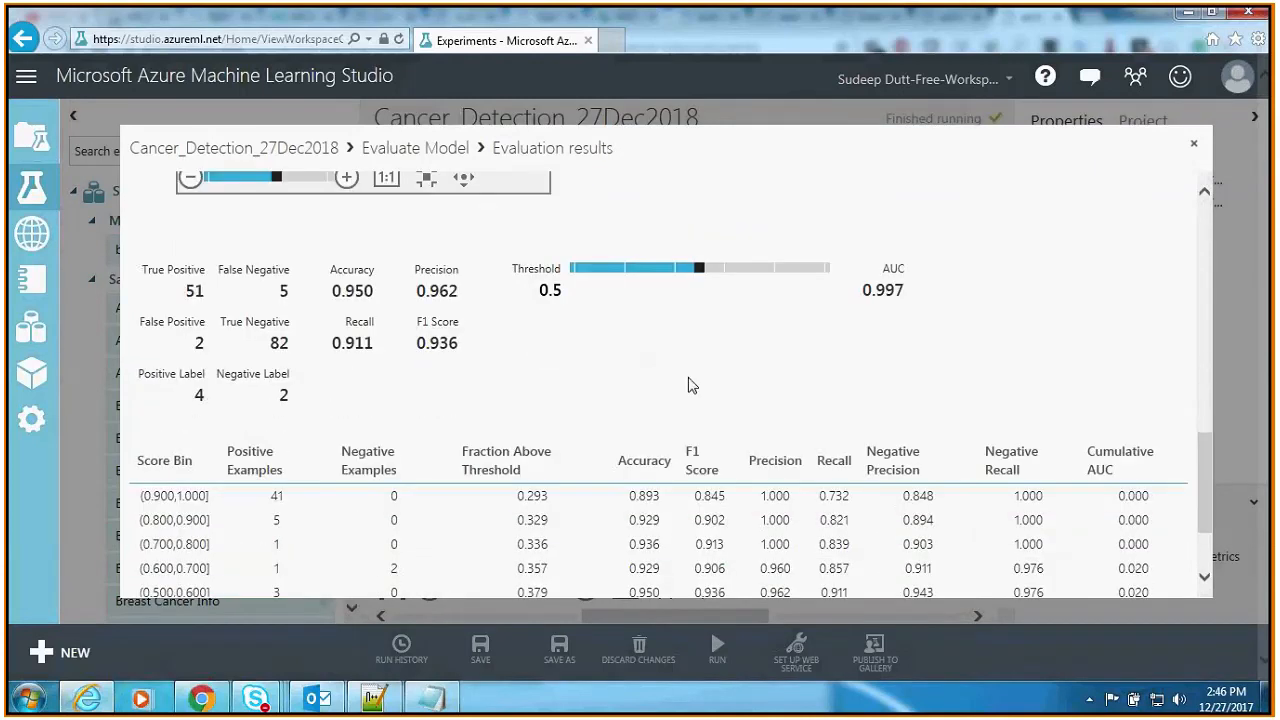
scroll(689, 383, "down", 2)
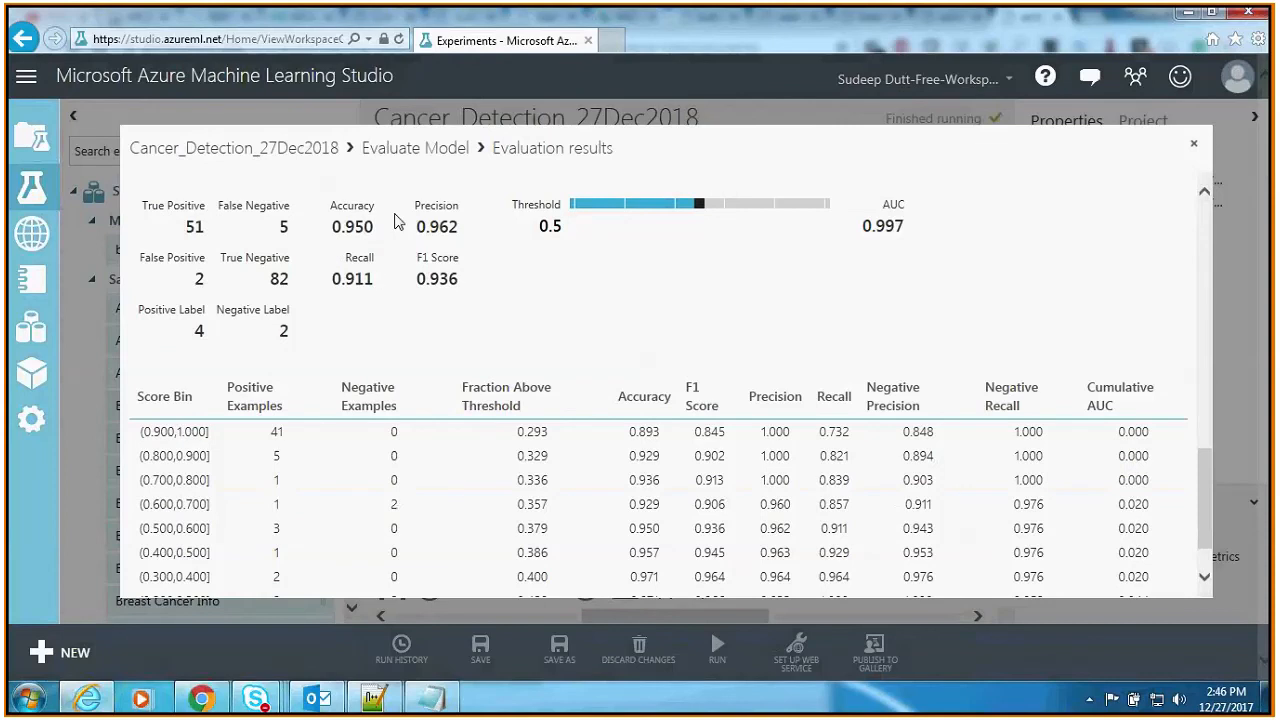
Step: Try the decision threshold at 0.21, return it to about 0.5 while comparing the evaluation metrics, and close the evaluation results
left_click(703, 206)
left_click_drag(703, 207, 627, 208)
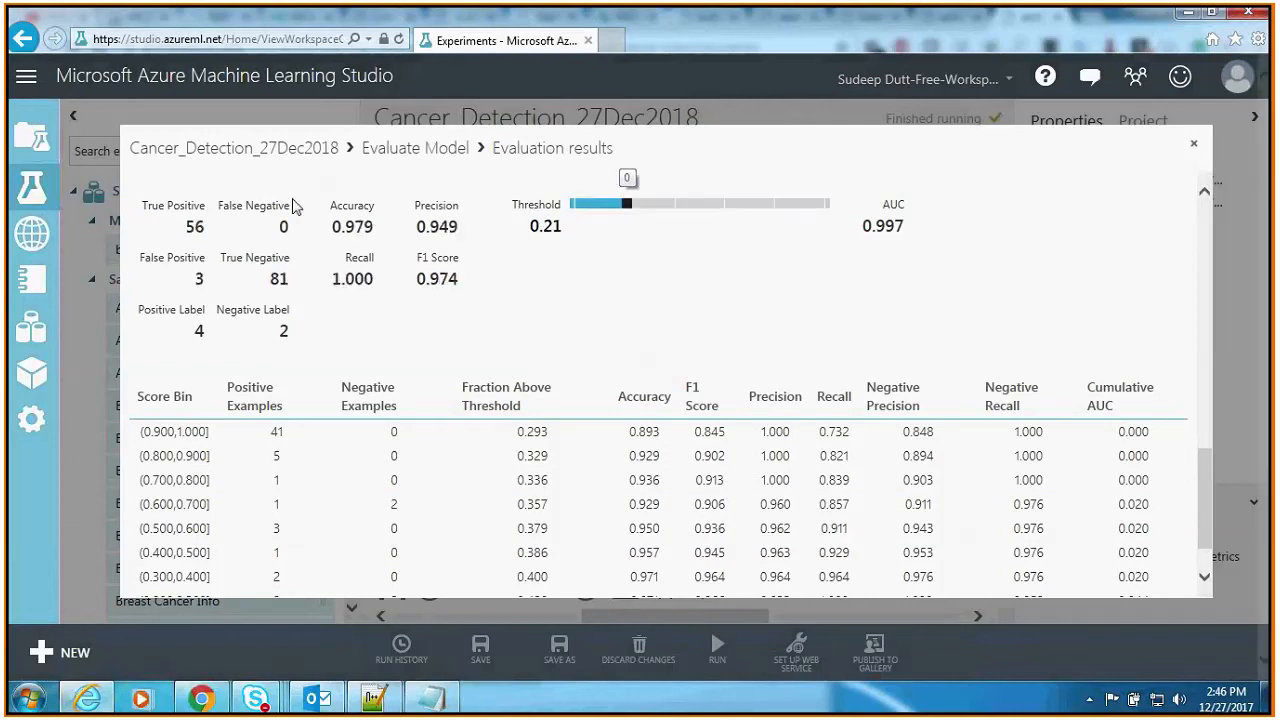
left_click(656, 204)
left_click_drag(659, 206, 696, 212)
scroll(727, 301, "down", 1)
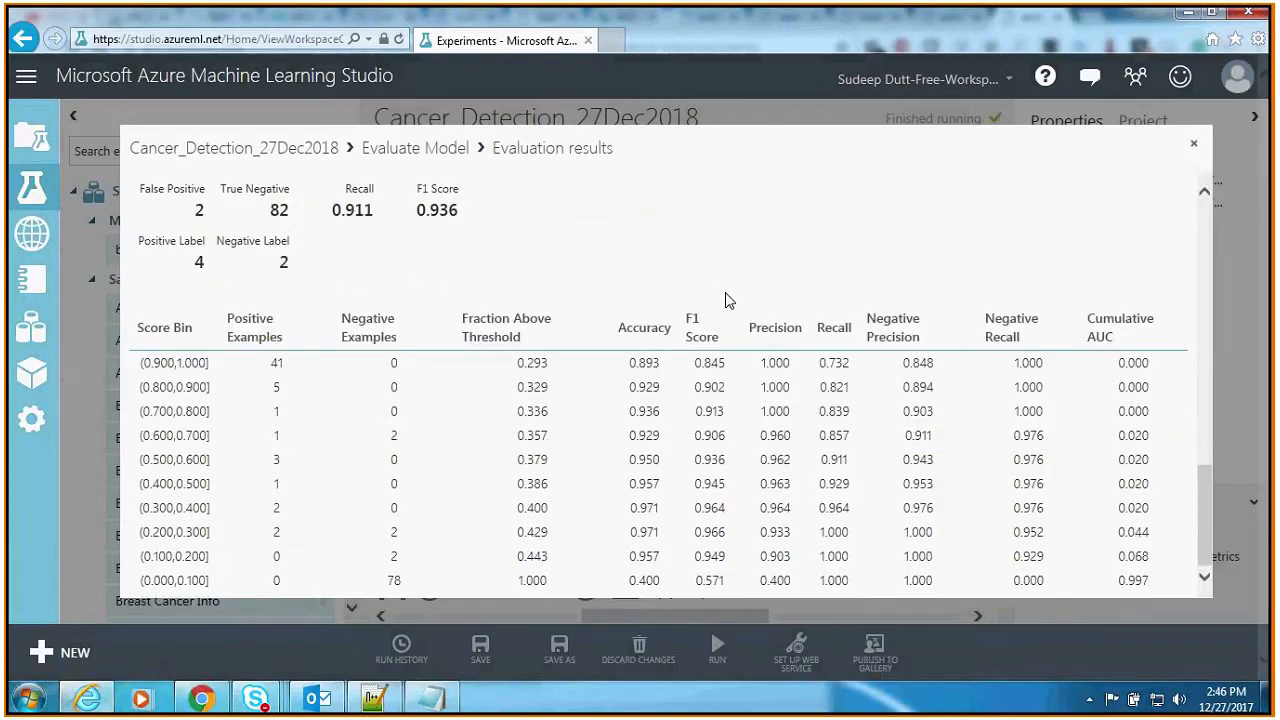
left_click(1194, 147)
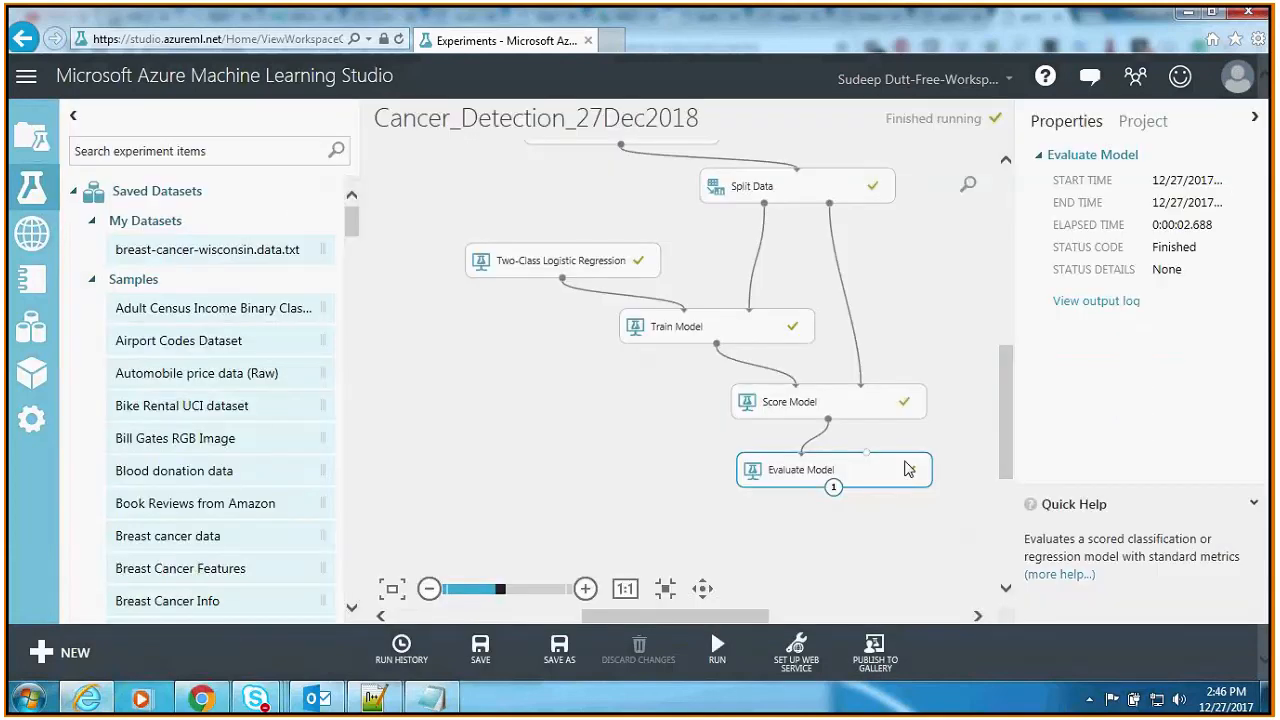
Step: Save the training experiment and run it again so that a predictive web service can be set up
left_click(922, 536)
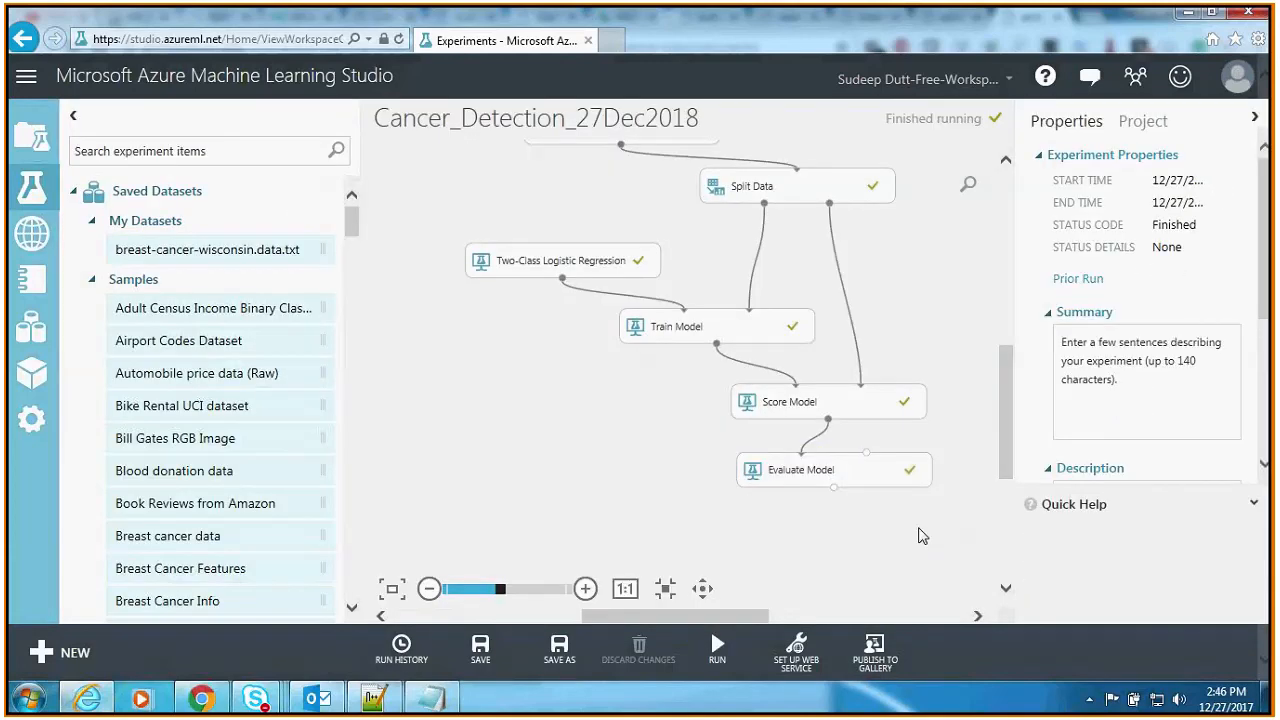
left_click(496, 646)
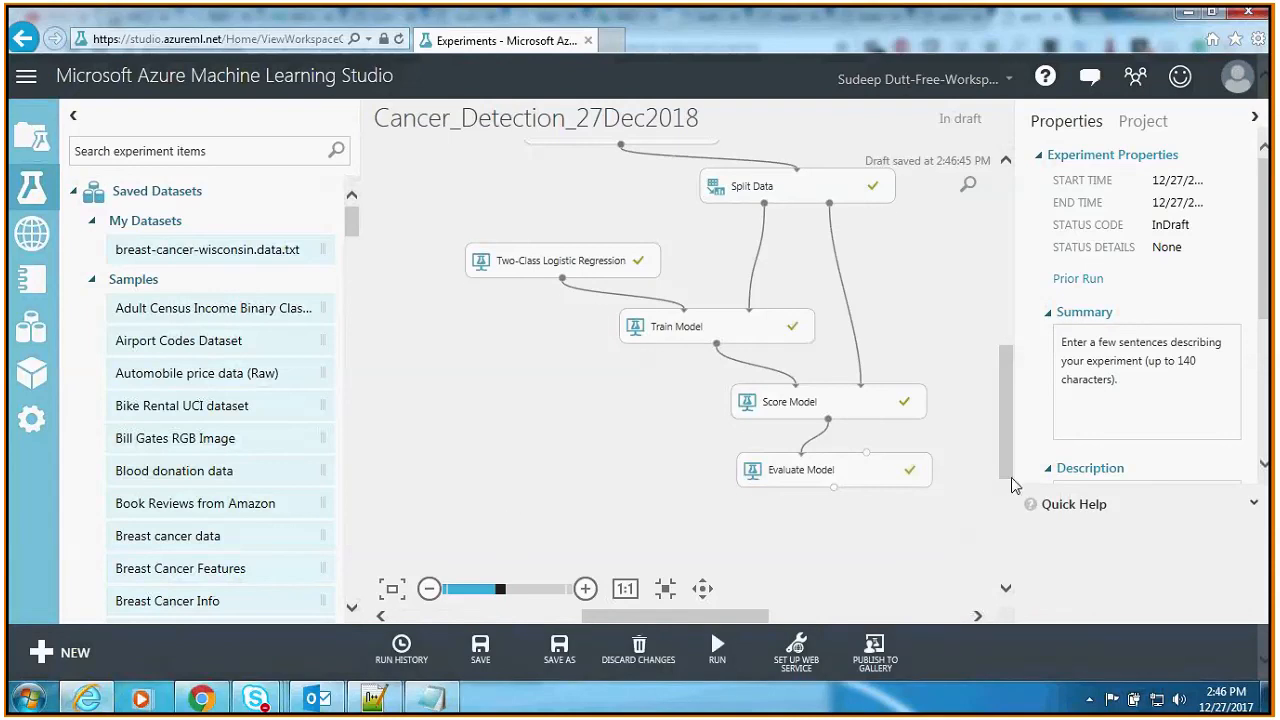
scroll(1008, 485, "up", 1)
left_click(785, 655)
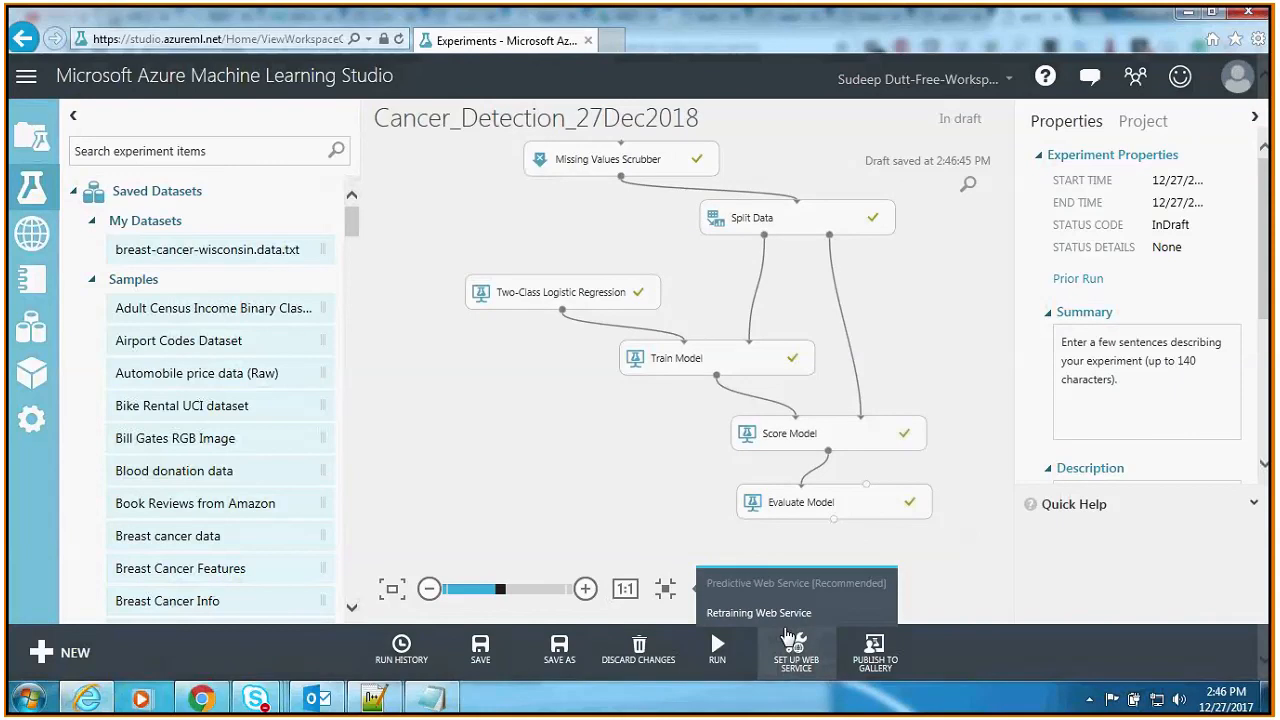
left_click(705, 588)
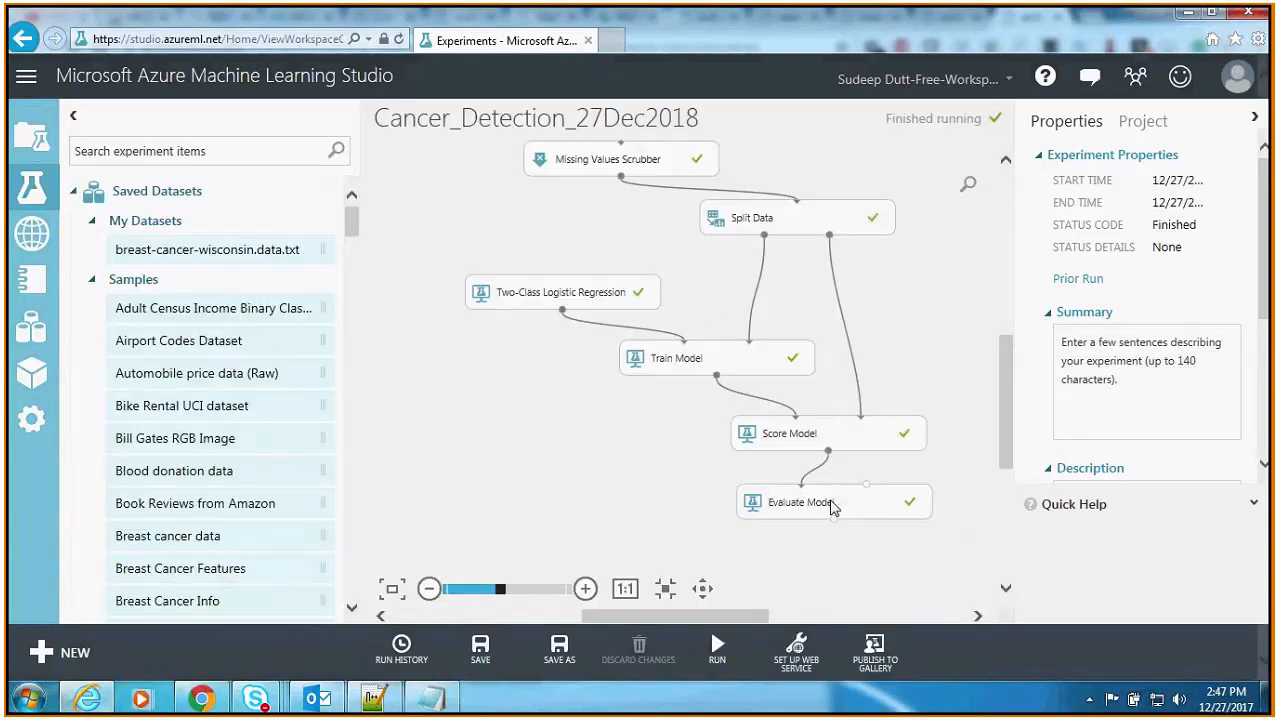
Step: Set up a Predictive Web Service [Recommended] from the training experiment and dismiss the progress notification
left_click(797, 648)
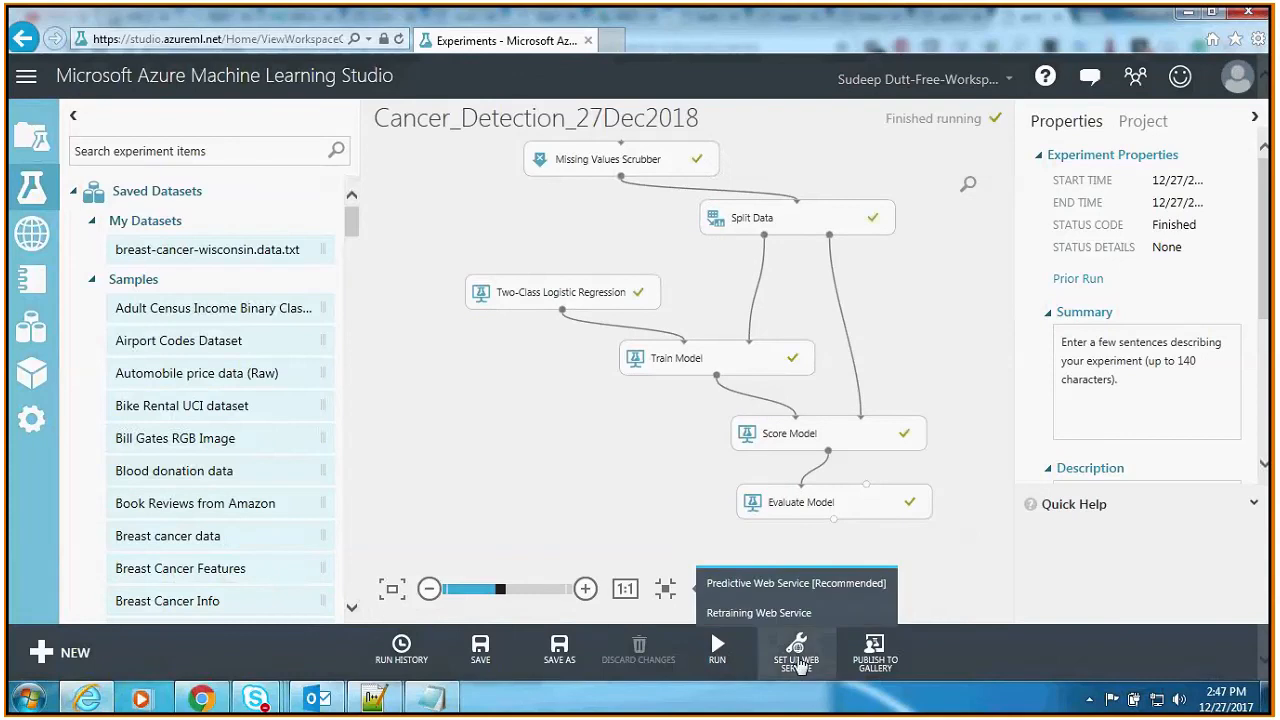
left_click(810, 588)
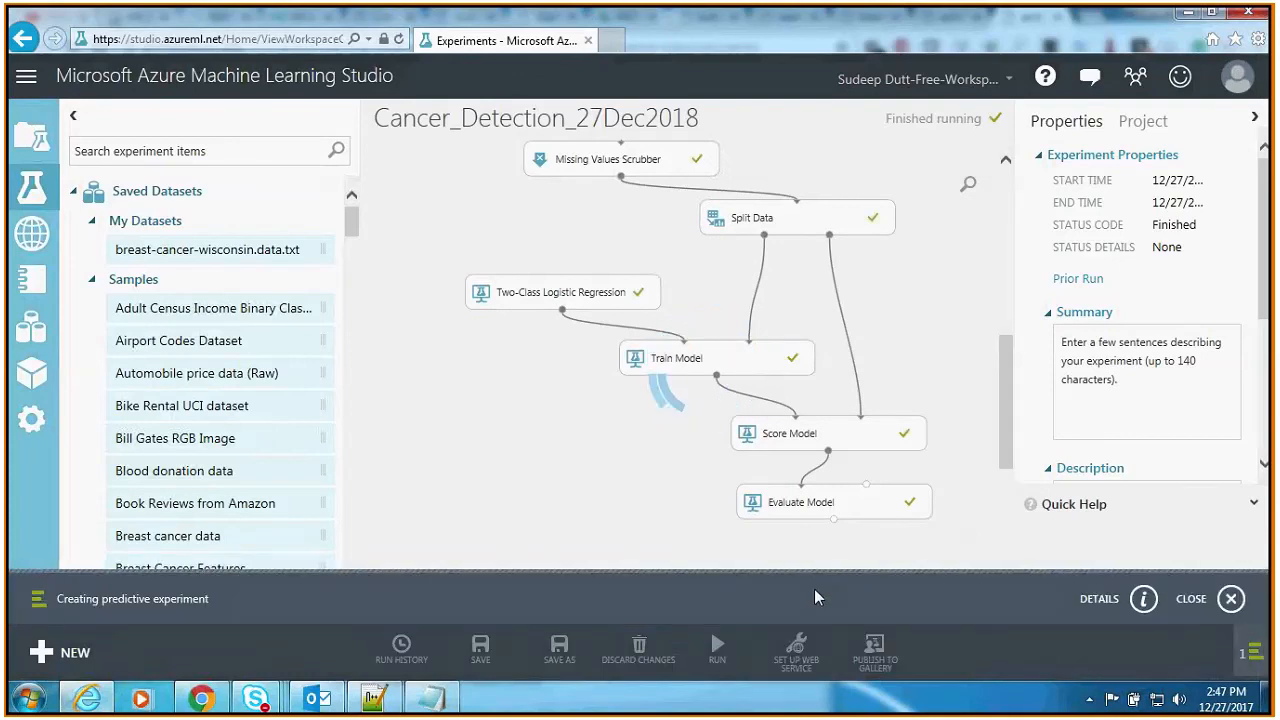
left_click(1231, 598)
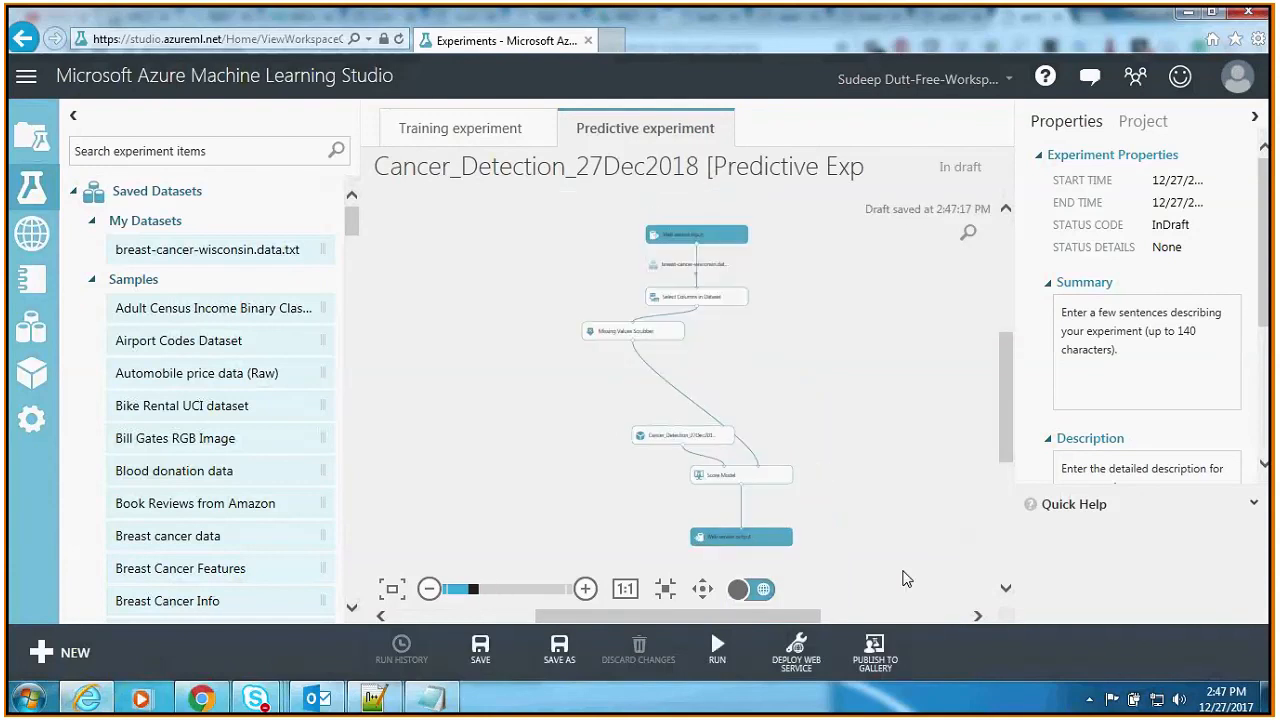
Step: Run the predictive experiment to validate it and deploy it as a web service
left_click(795, 655)
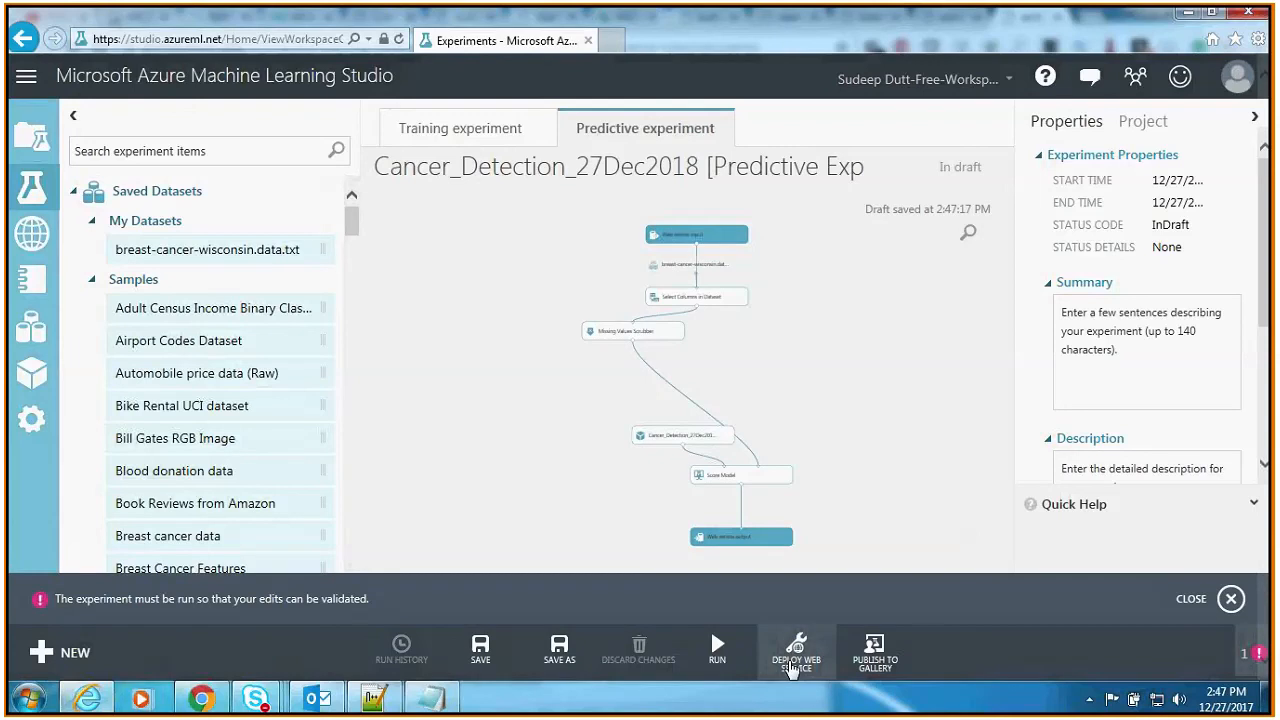
left_click(1231, 598)
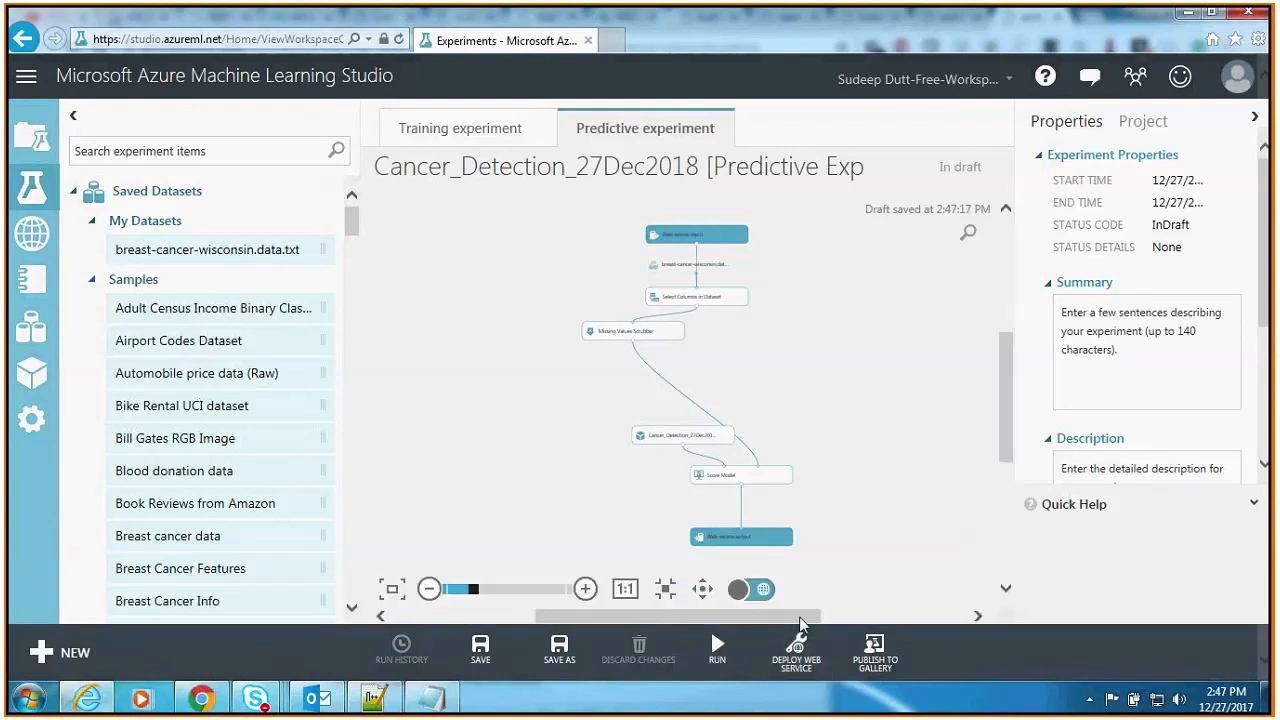
left_click(716, 655)
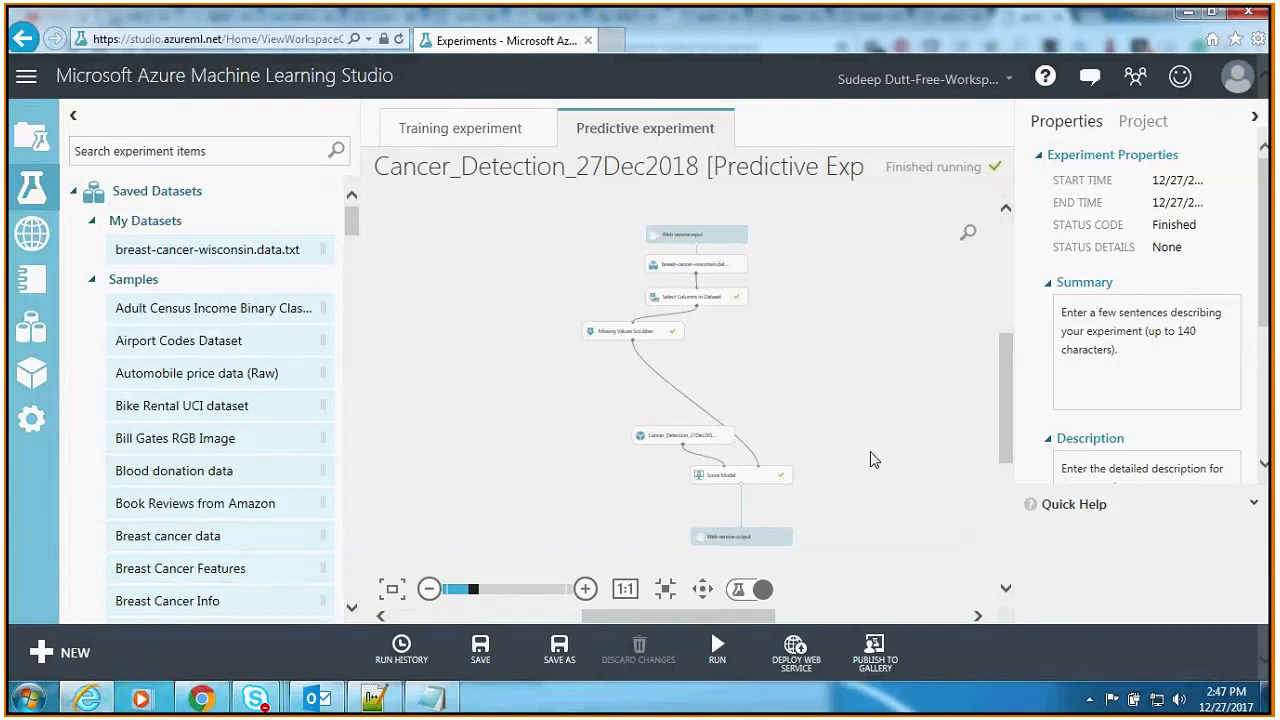
left_click(814, 652)
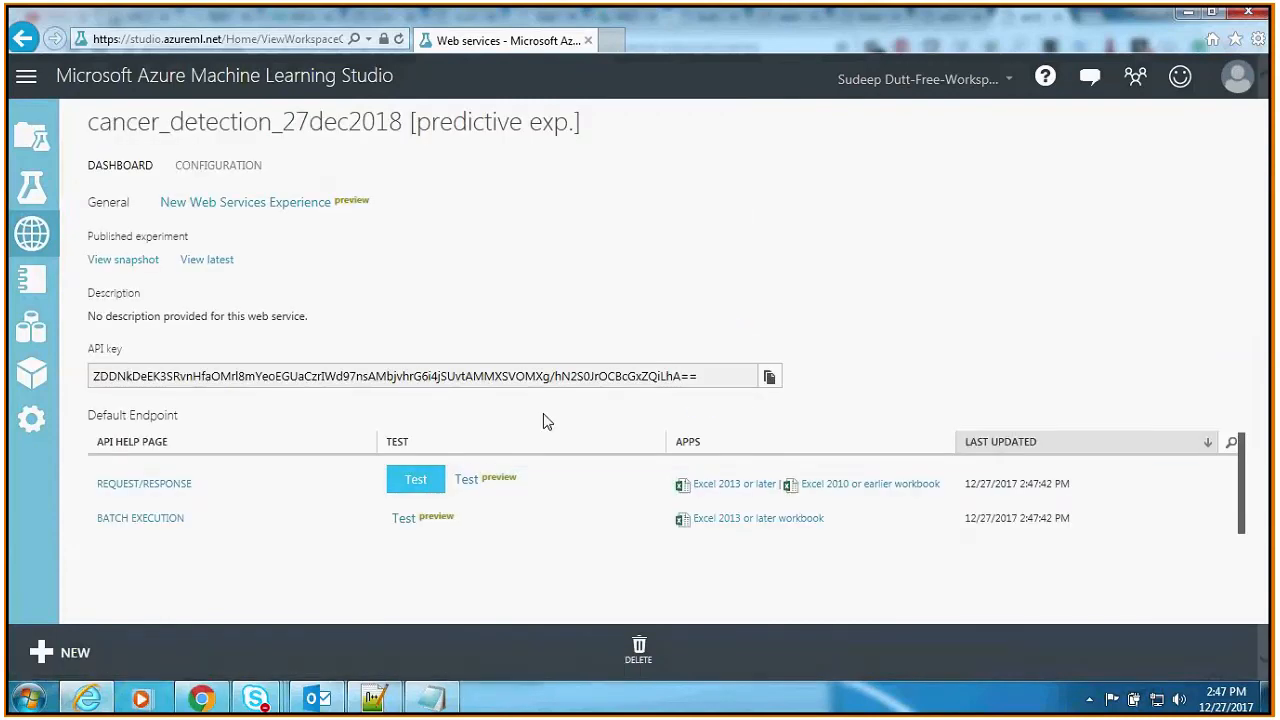
Step: Open the test form of the Request/Response endpoint and look through its input fields COL1 to COL11
left_click(417, 492)
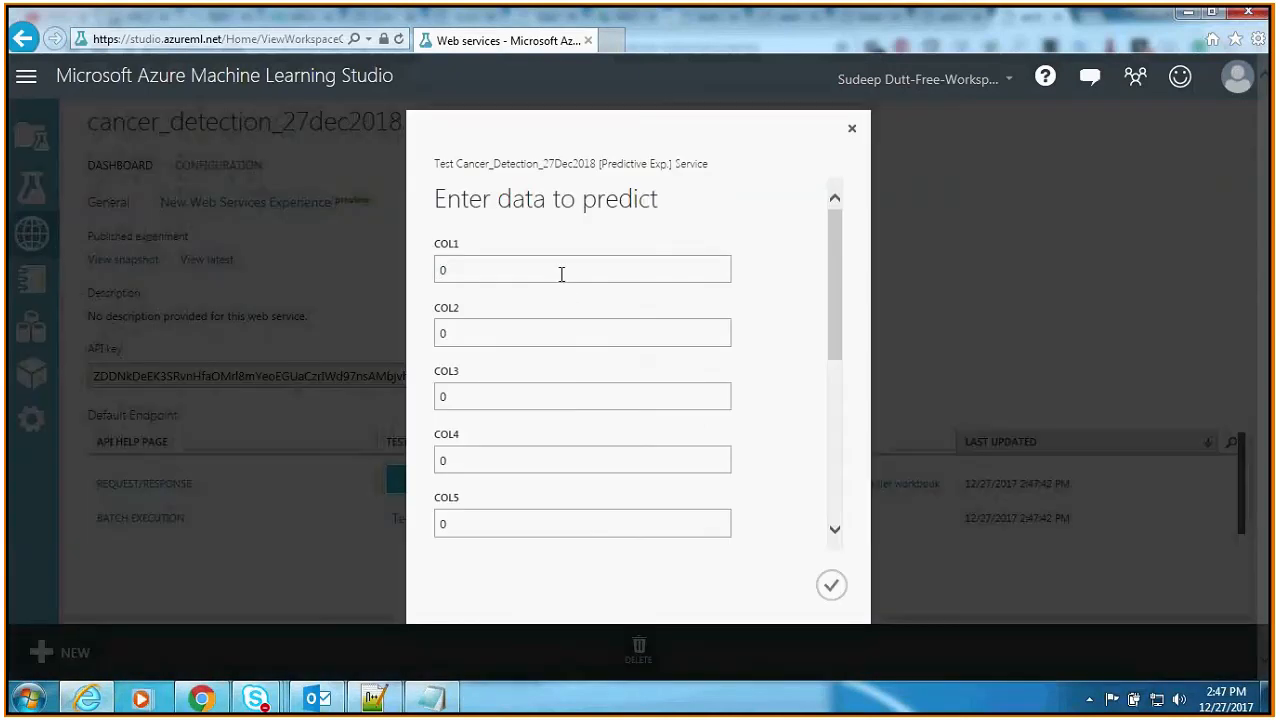
double_click(464, 272)
left_click_drag(836, 265, 832, 418)
left_click(499, 461)
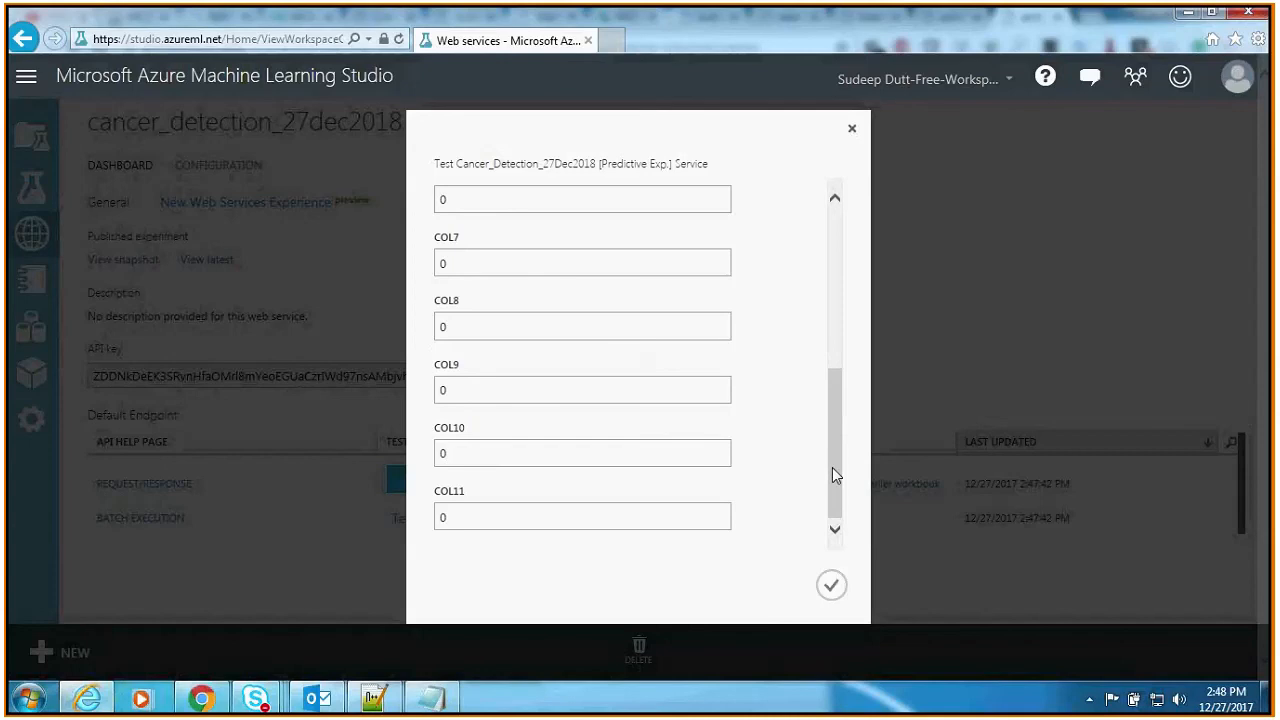
left_click_drag(834, 477, 600, 289)
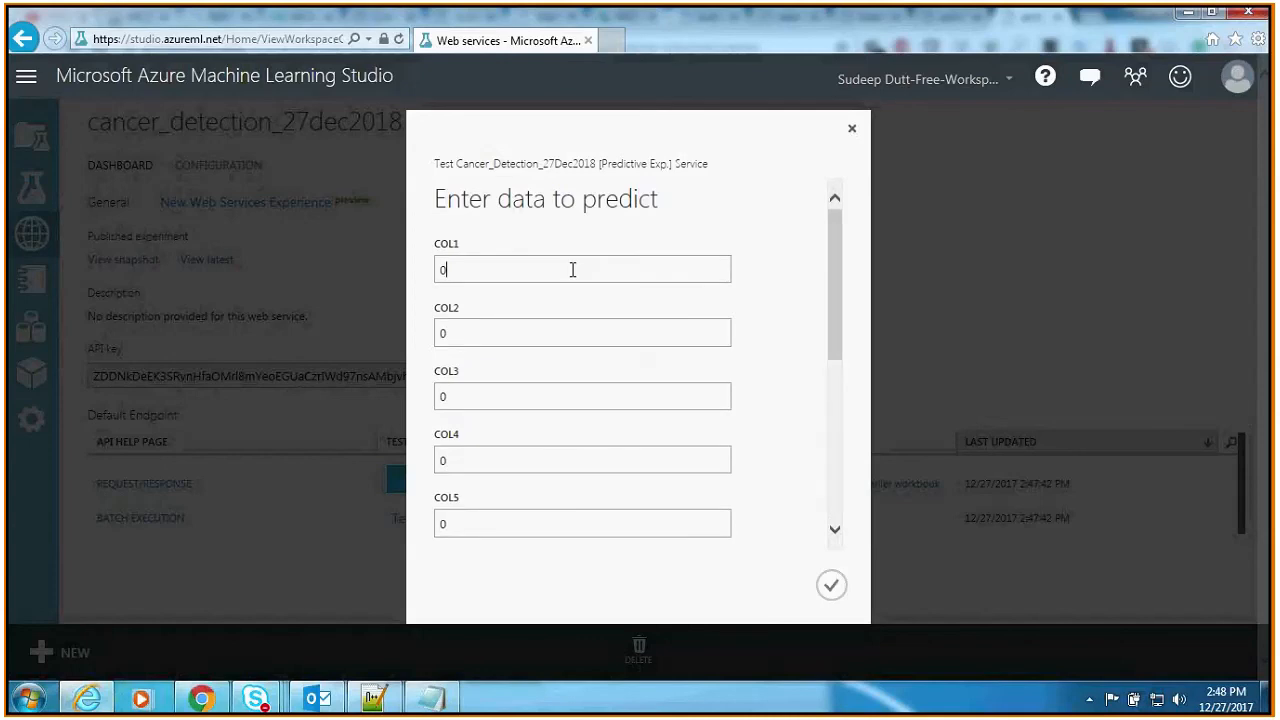
Step: Set COL1 to COL5 in the test form to 1, 2, 3, 4 and 5 respectively
key("BackSpace")
type("1")
key("Tab")
type("2")
key("Tab")
type("3")
key("Tab")
type("4")
key("Tab")
type("5")
key("Tab")
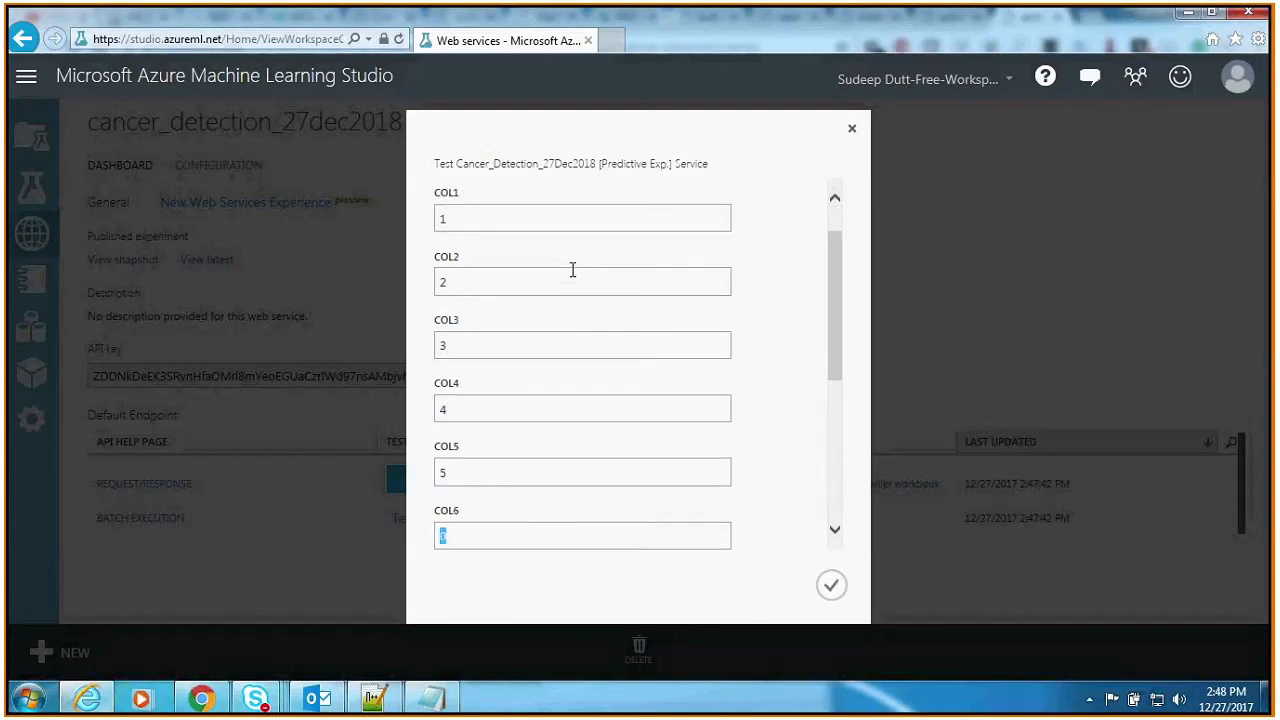
Step: Switch to Chrome, look through the rows of breast-cancer-wisconsin.data for sample values, and return to the test form
left_click(211, 701)
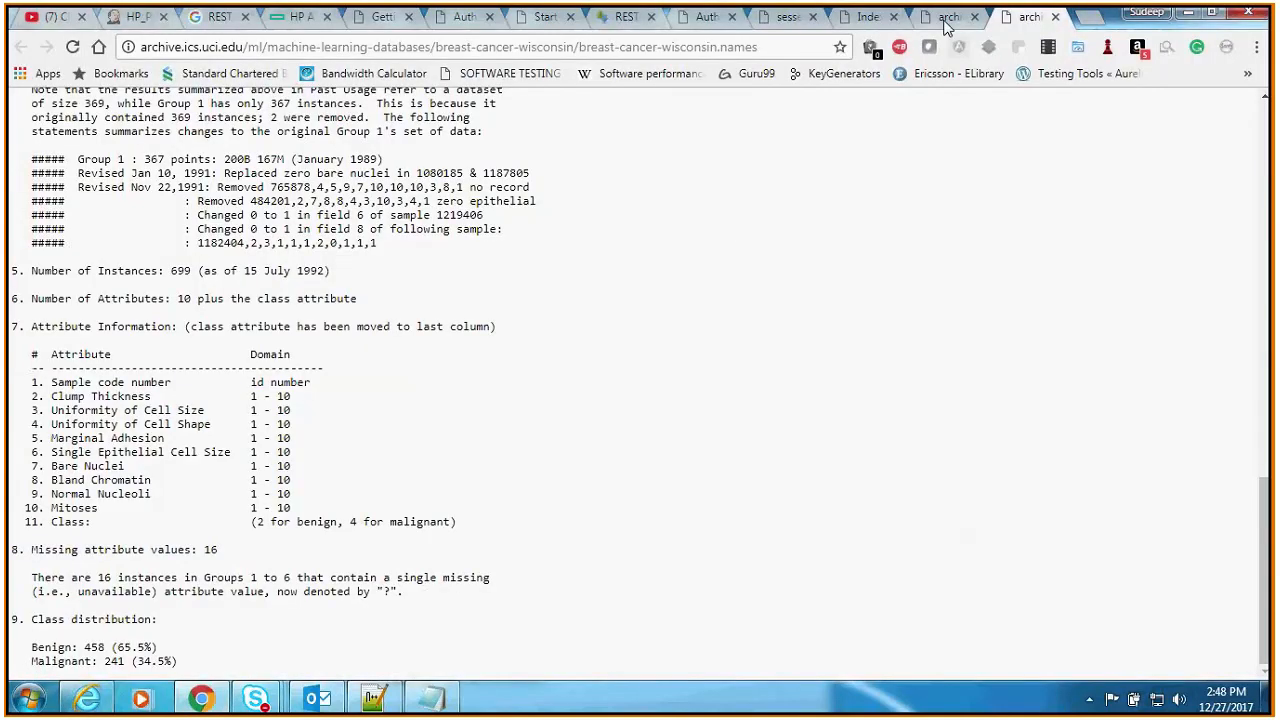
left_click(945, 20)
left_click_drag(1265, 122, 1265, 650)
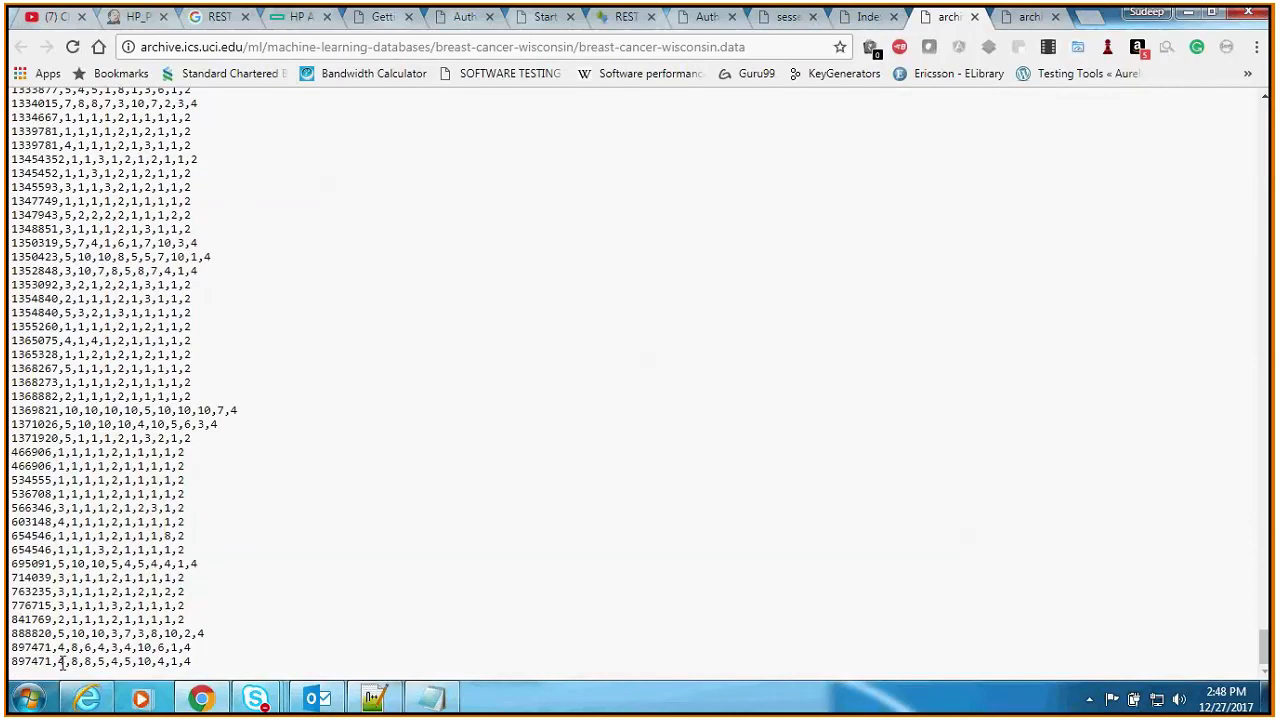
left_click(218, 689)
Step: Set COL6 to COL9 in the test form to 6, 7, 8 and 9 respectively
left_click(471, 546)
scroll(507, 497, "down", 2)
left_click(480, 376)
type("7")
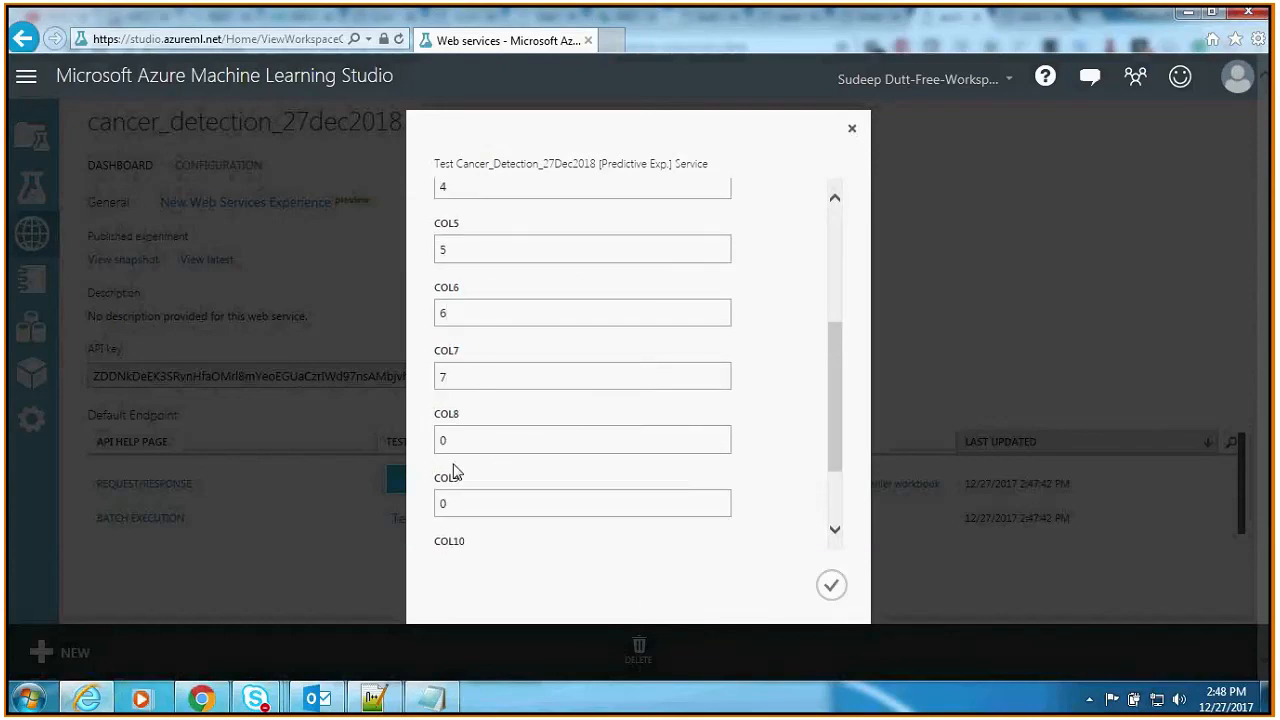
key("Tab")
type("8")
key("Tab")
type("9")
Step: Set COL10 to 1 and COL11 to 2, and submit the test data for prediction
scroll(480, 470, "down", 2)
left_click(466, 453)
double_click(466, 453)
type("1")
left_click(499, 526)
key("BackSpace")
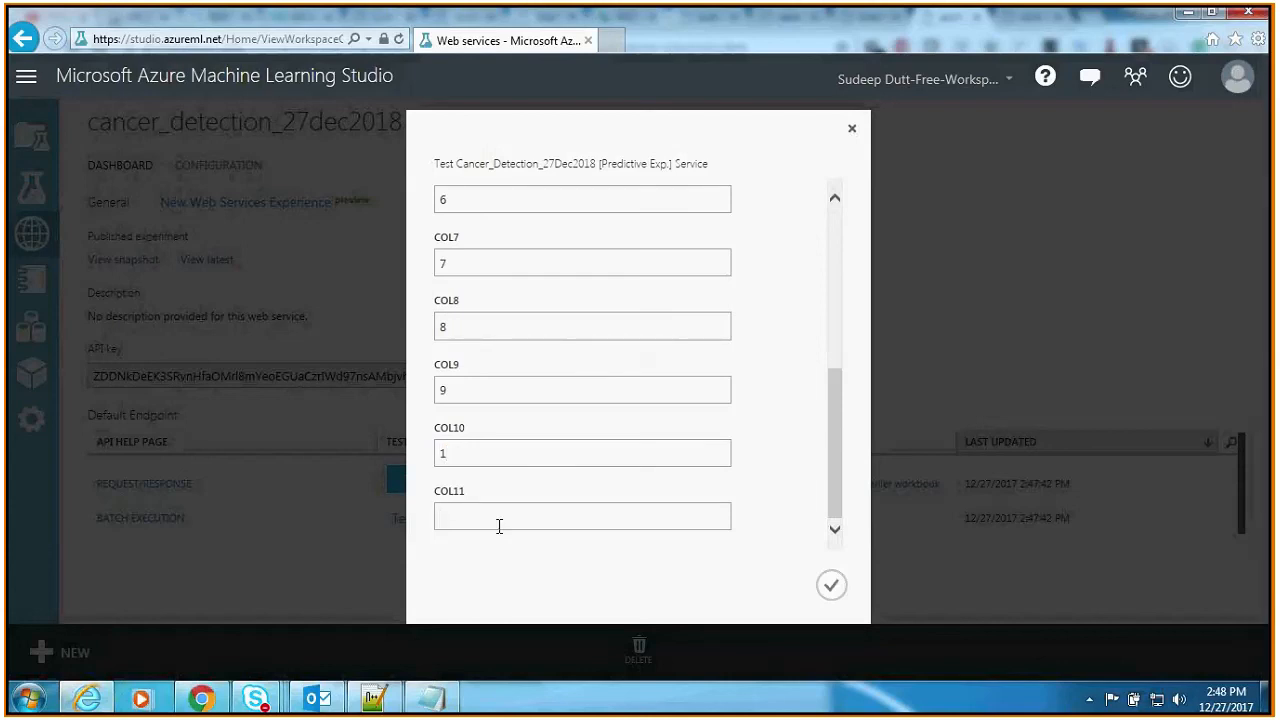
type("2")
left_click(833, 588)
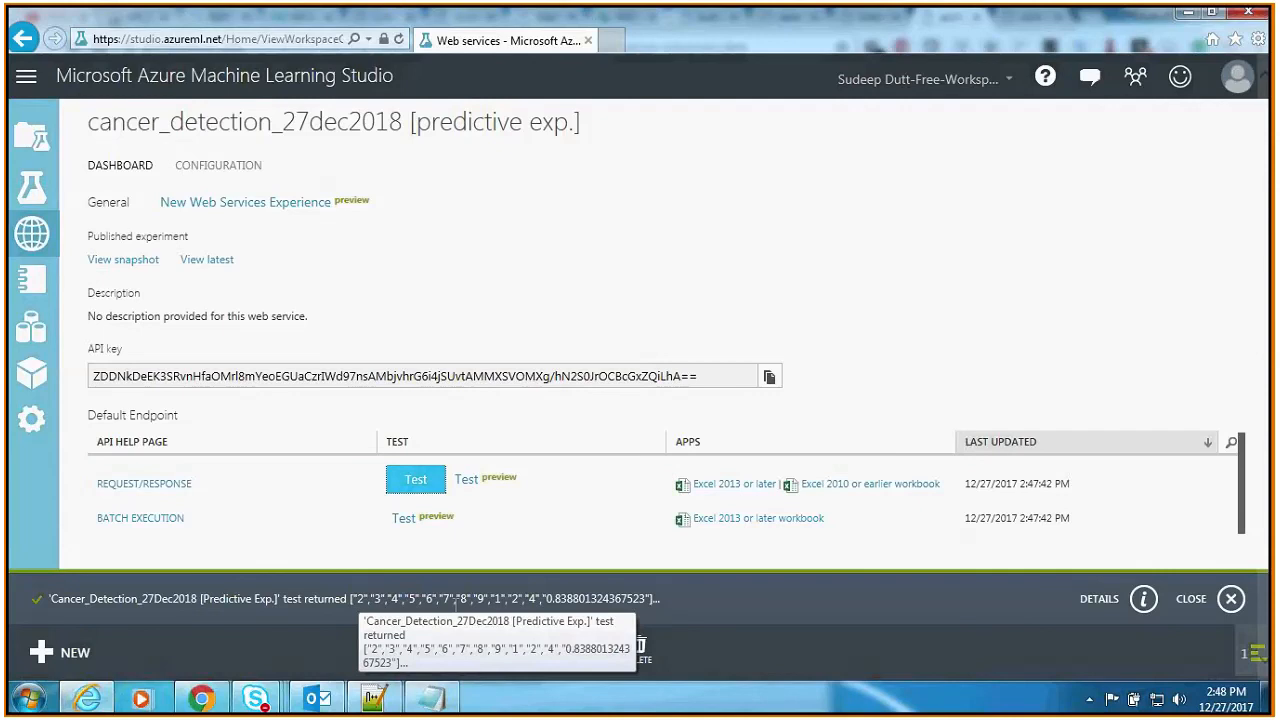
Step: Examine the returned values, scored label and scored probability of the test, including the detailed result, and dismiss the notification
left_click_drag(555, 598, 581, 598)
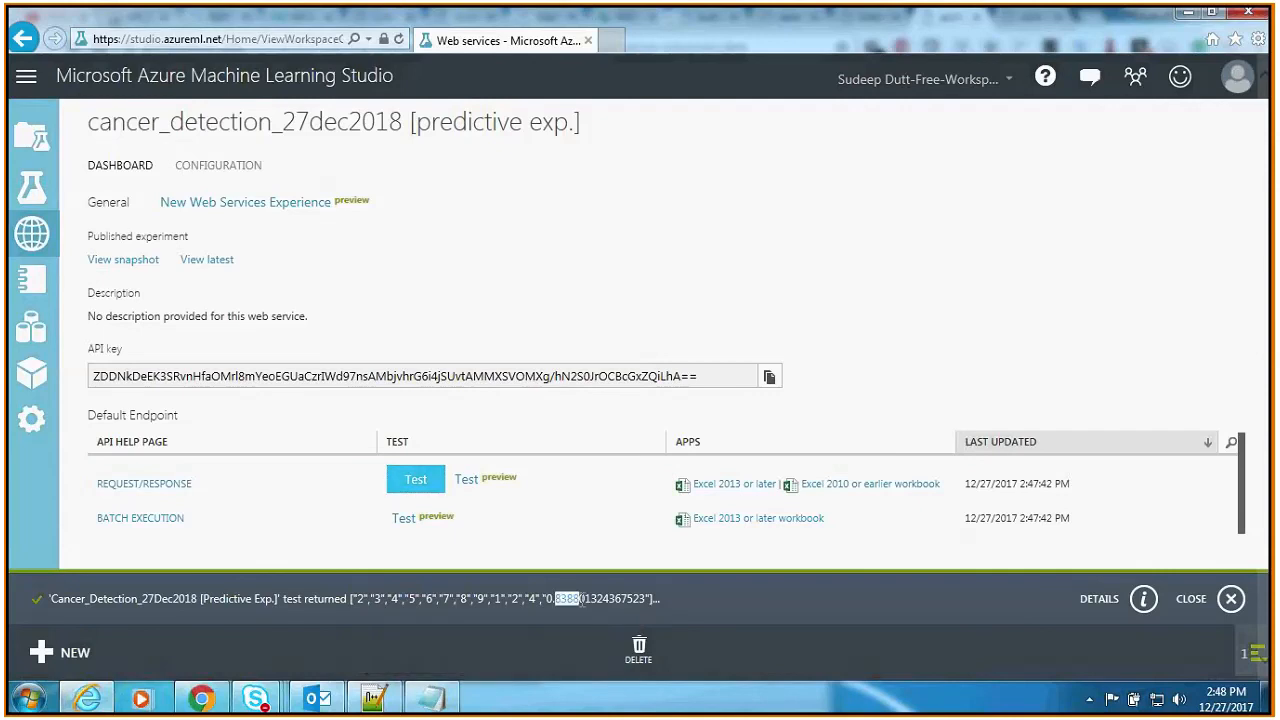
left_click(576, 599)
left_click_drag(522, 598, 466, 599)
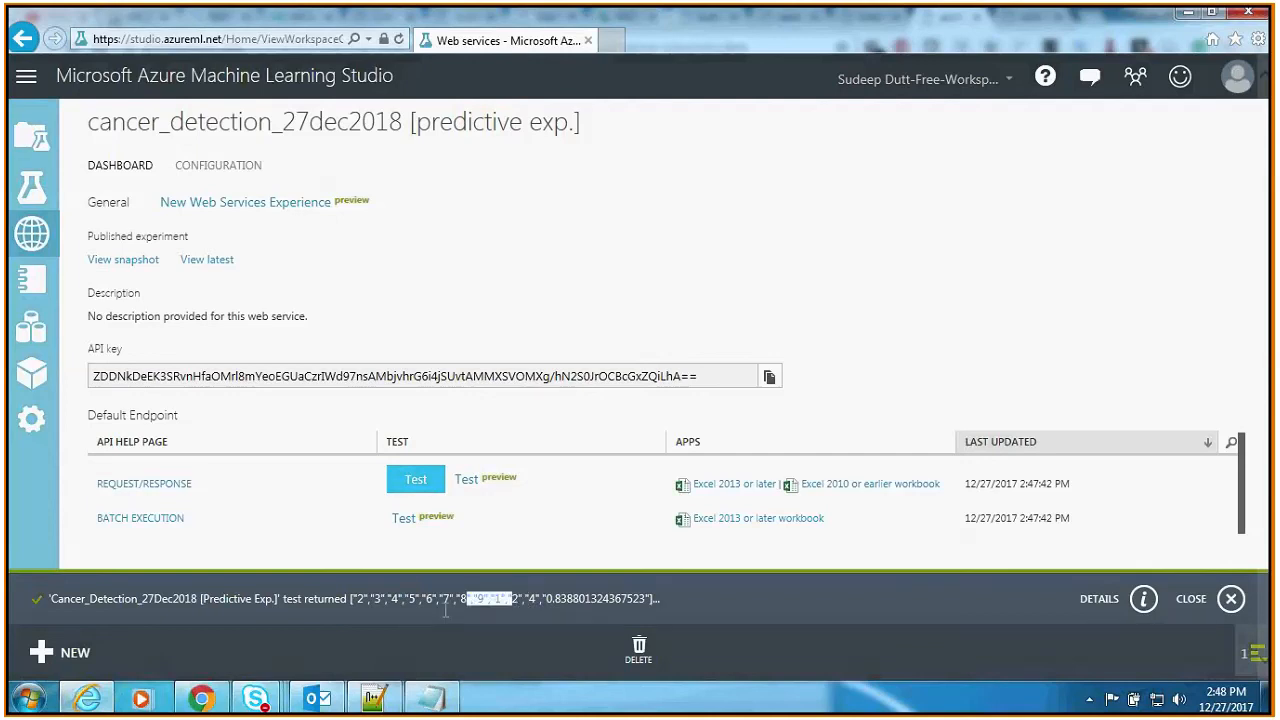
left_click(446, 610)
double_click(558, 598)
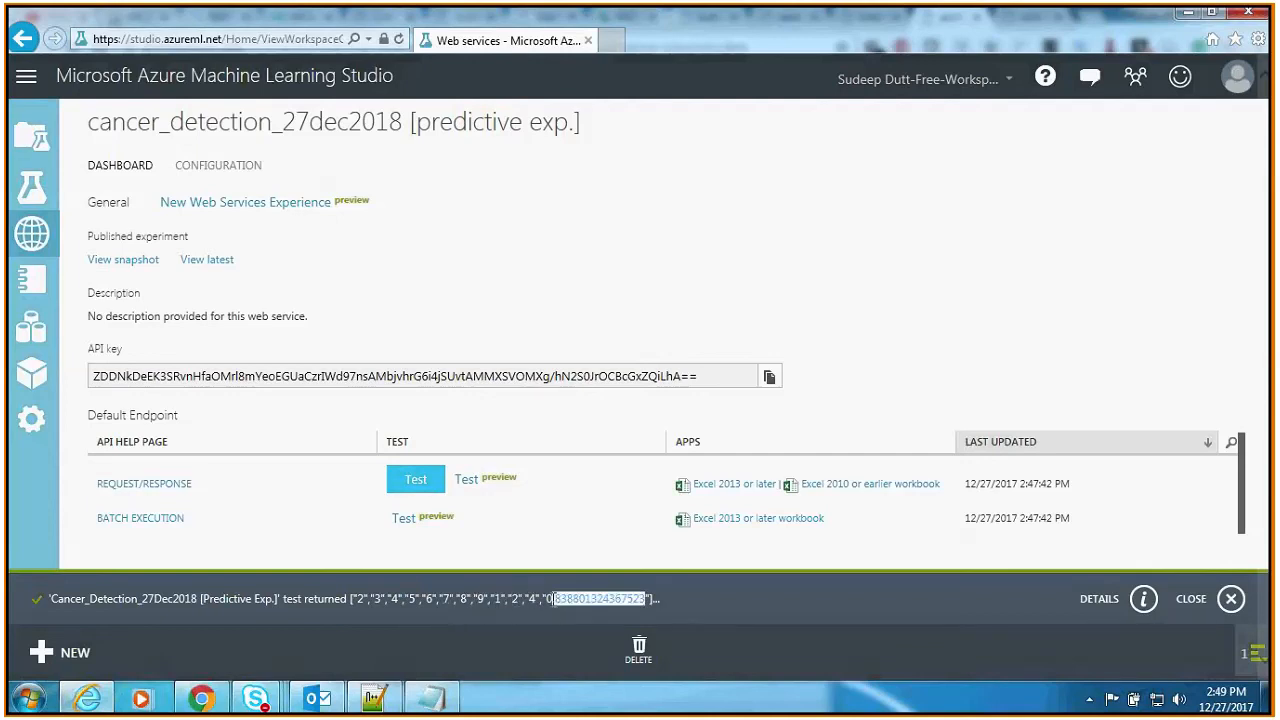
left_click(551, 599)
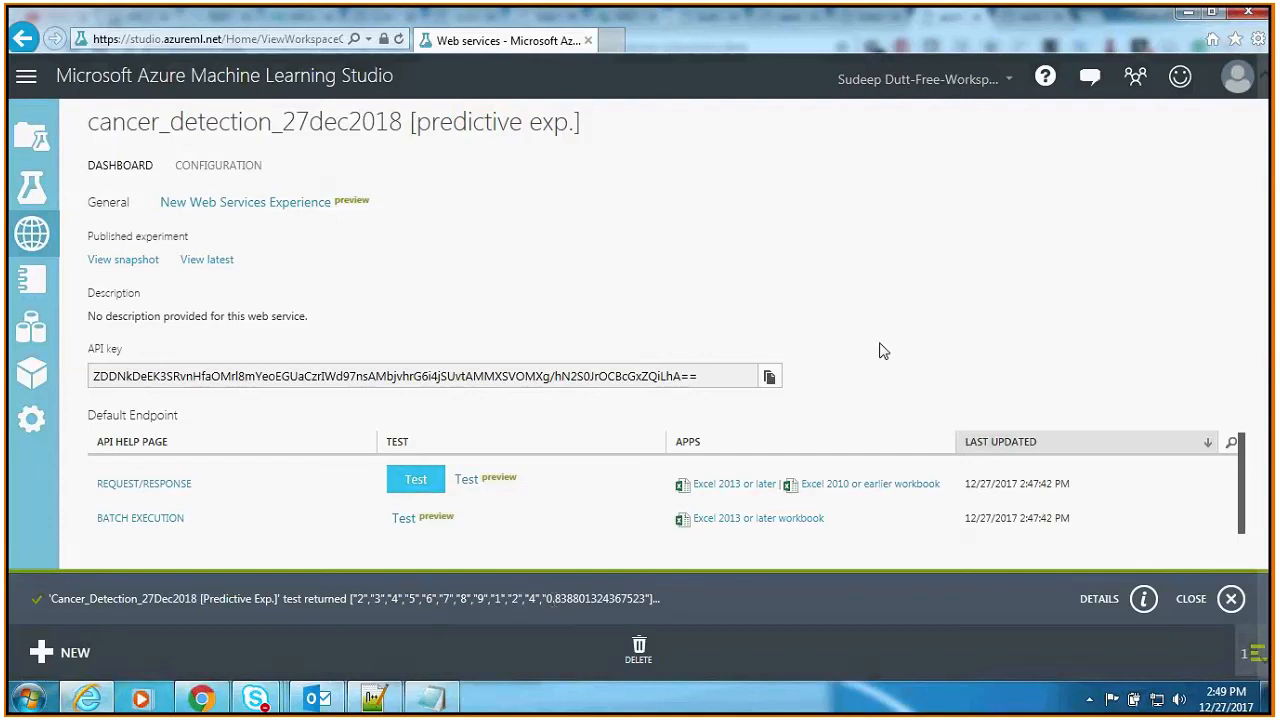
left_click(1143, 598)
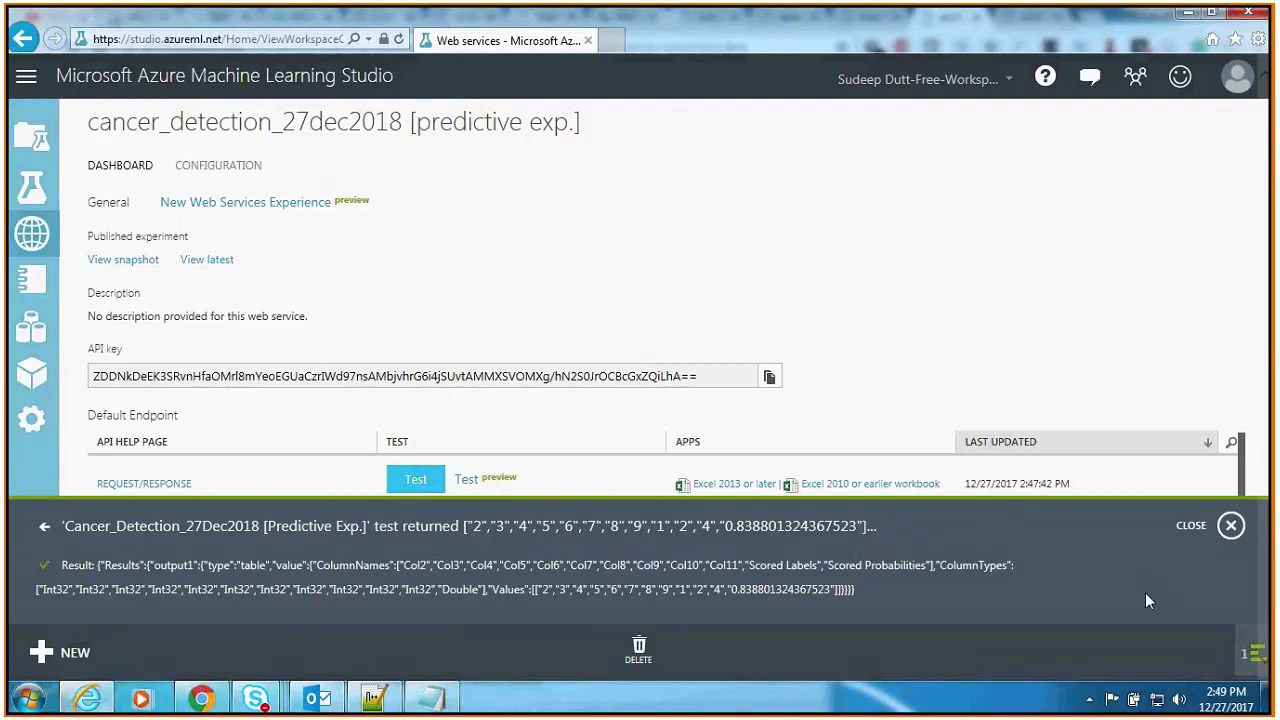
left_click(1229, 526)
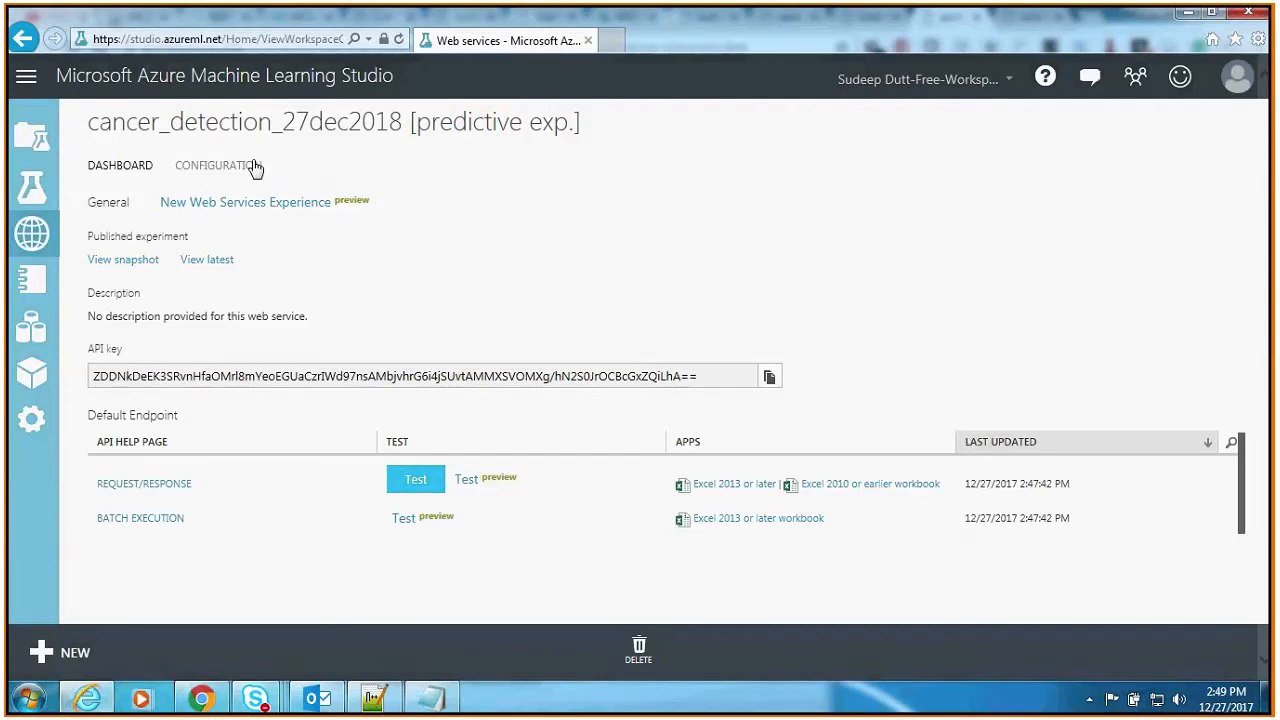
Step: Review the workspace's experiments, web services, datasets and trained models, widening the name columns of the trained models and experiments lists
left_click(42, 199)
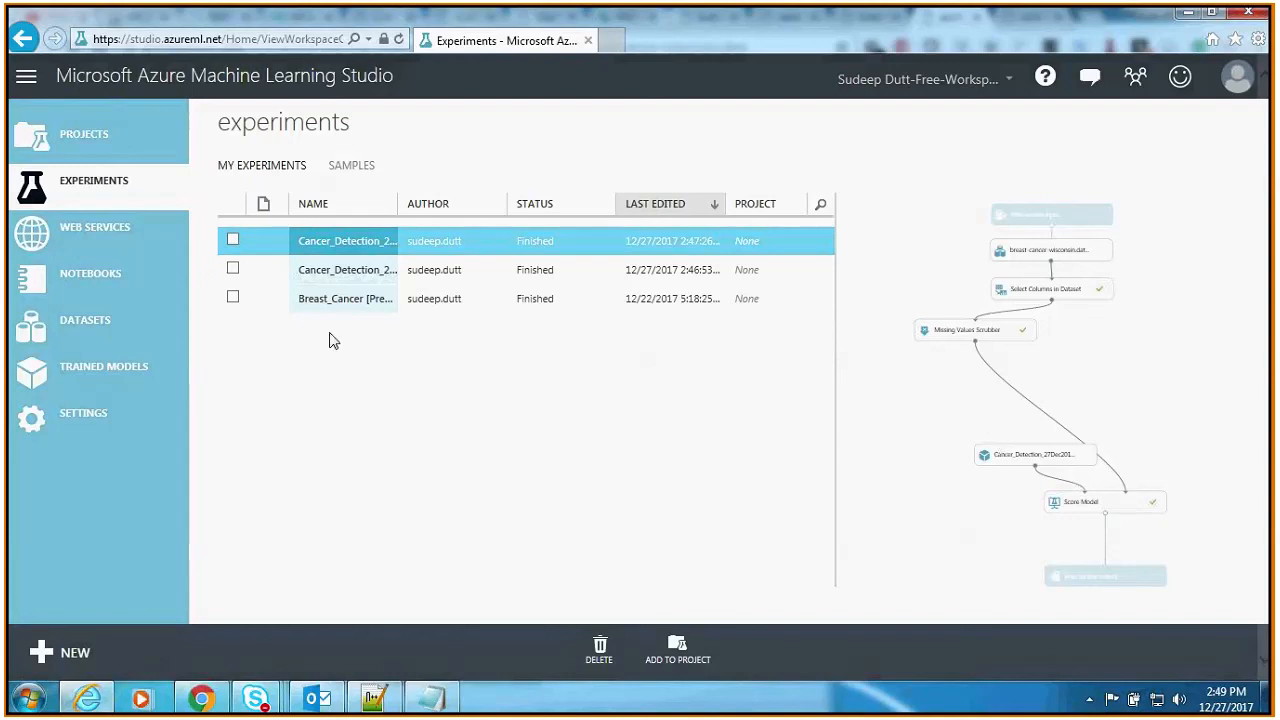
left_click(110, 236)
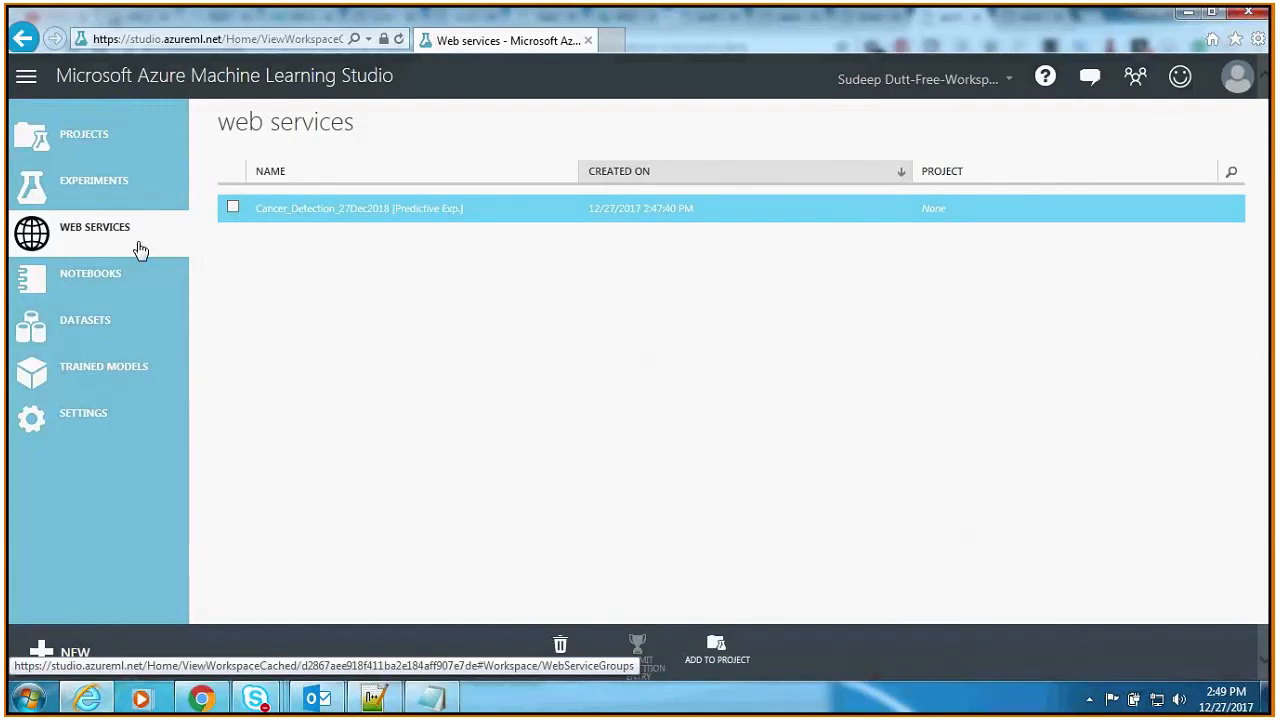
left_click(144, 330)
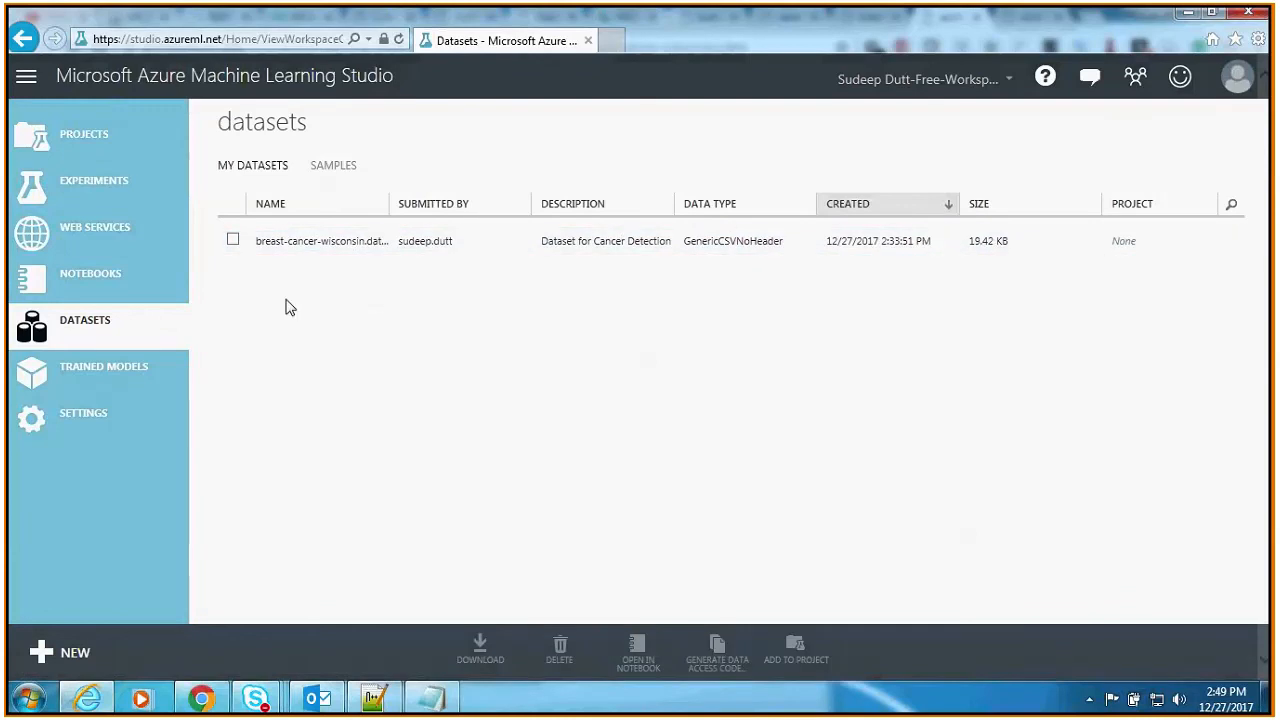
left_click(109, 387)
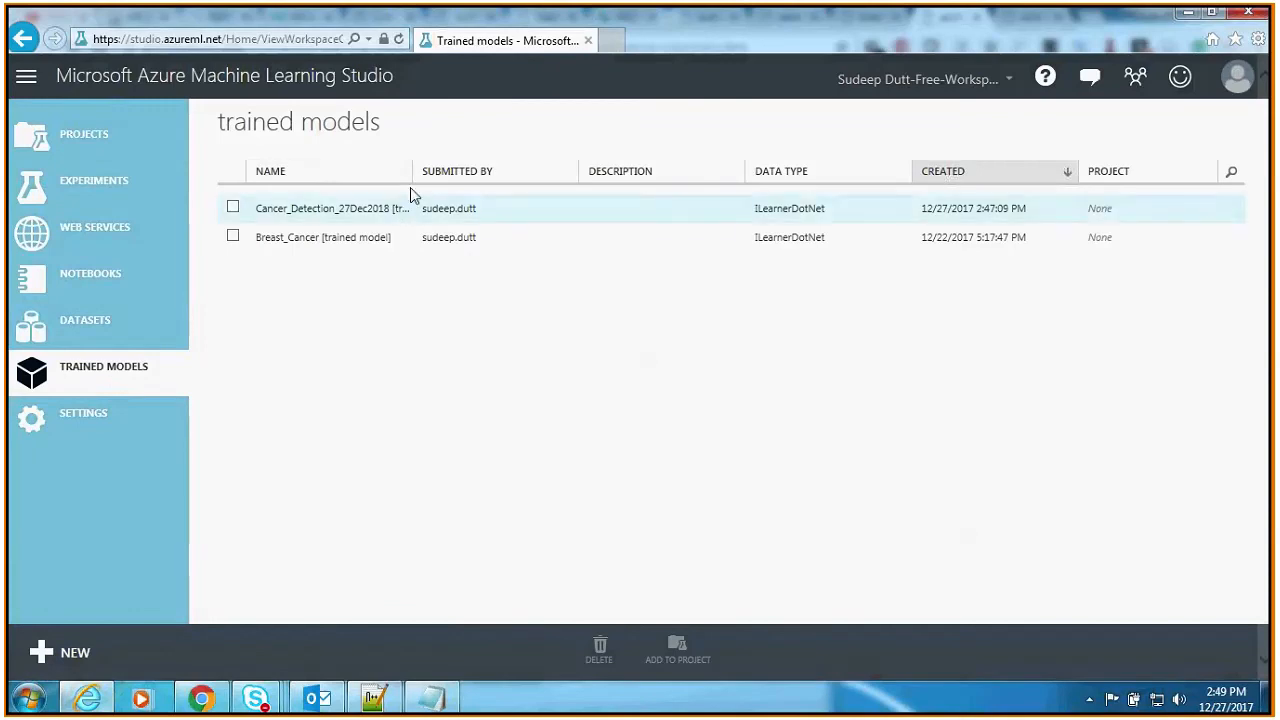
left_click_drag(411, 172, 482, 172)
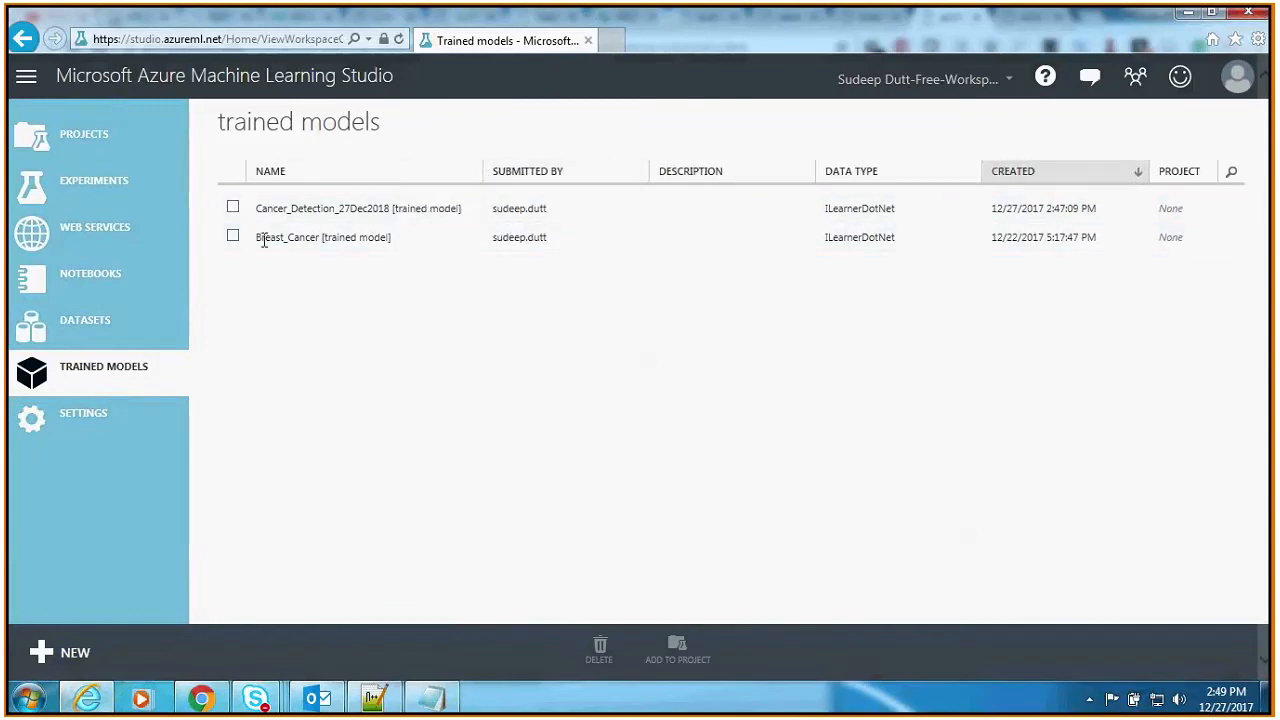
left_click(94, 180)
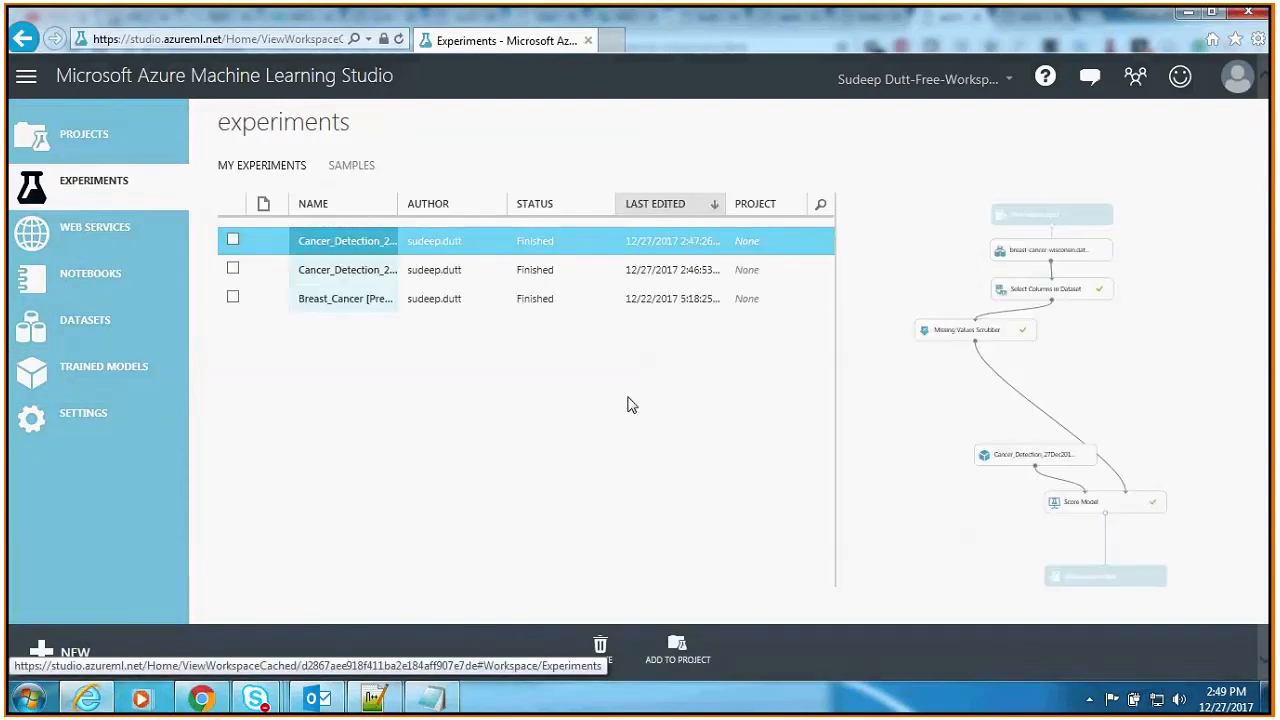
left_click_drag(396, 203, 537, 214)
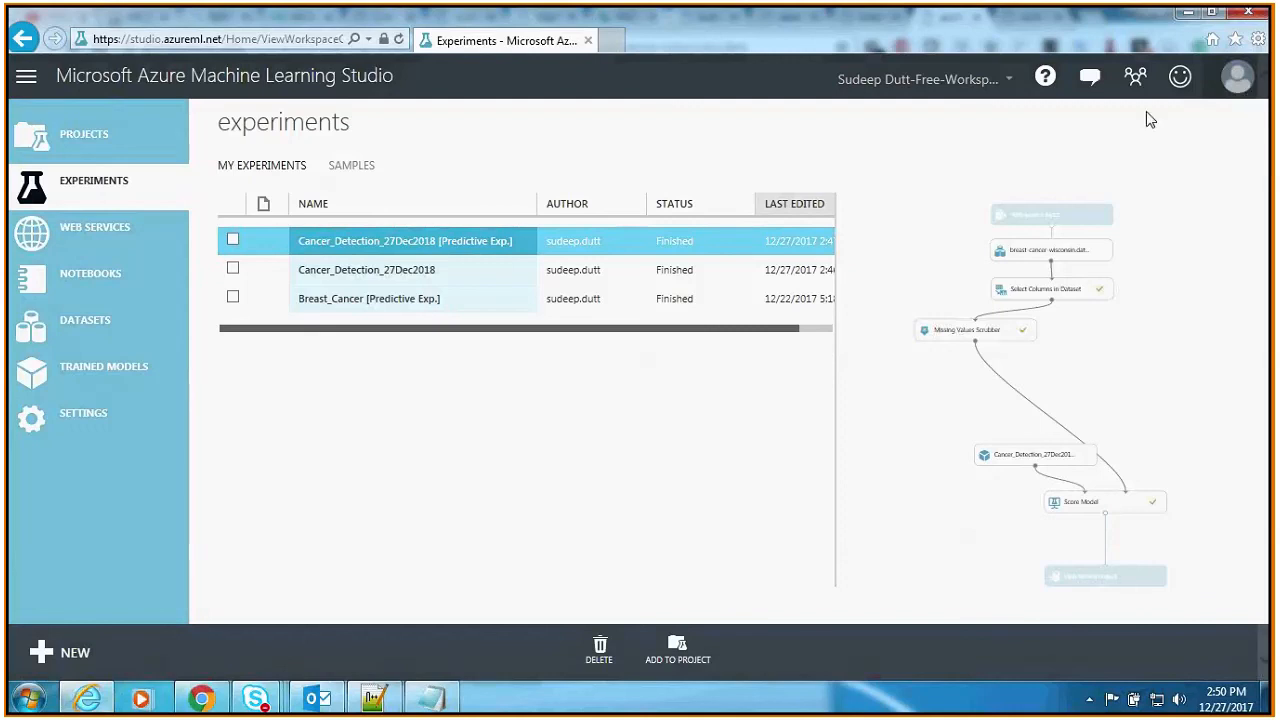
Step: Switch to the Microsoft Azure ML Studio meeting in Skype for Business and hang up the call
mouse_move(266, 707)
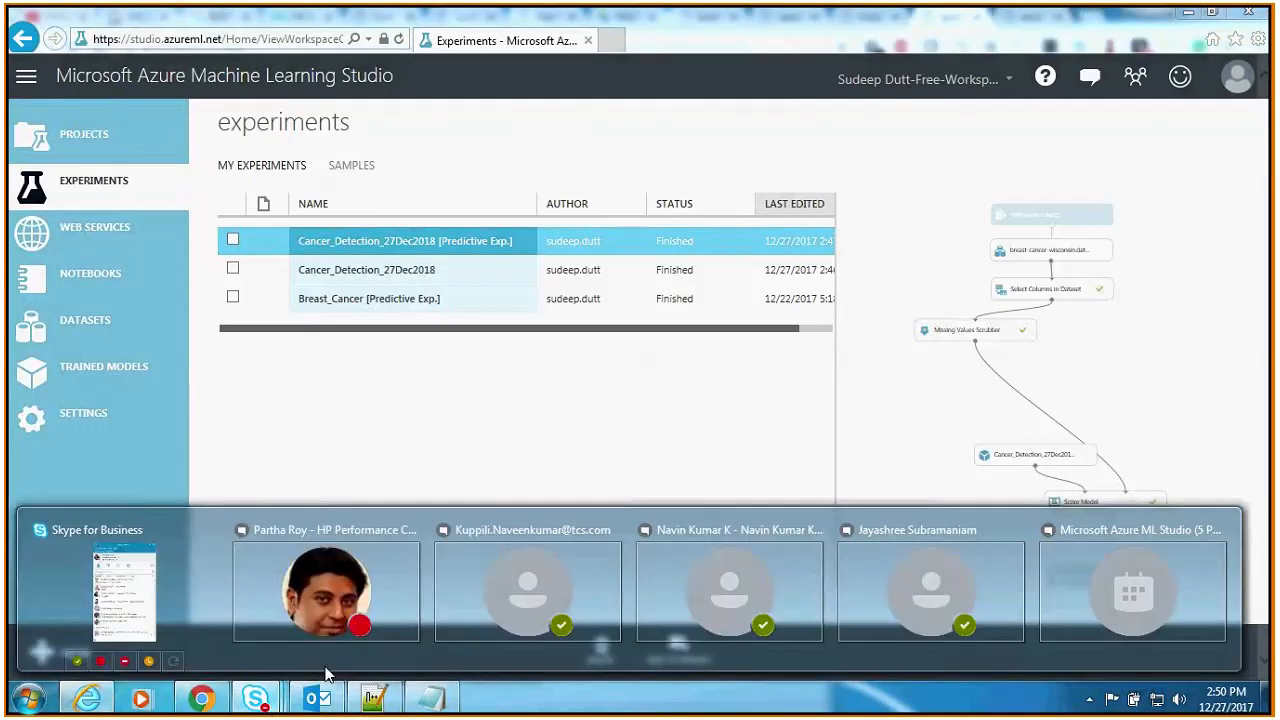
left_click(1089, 583)
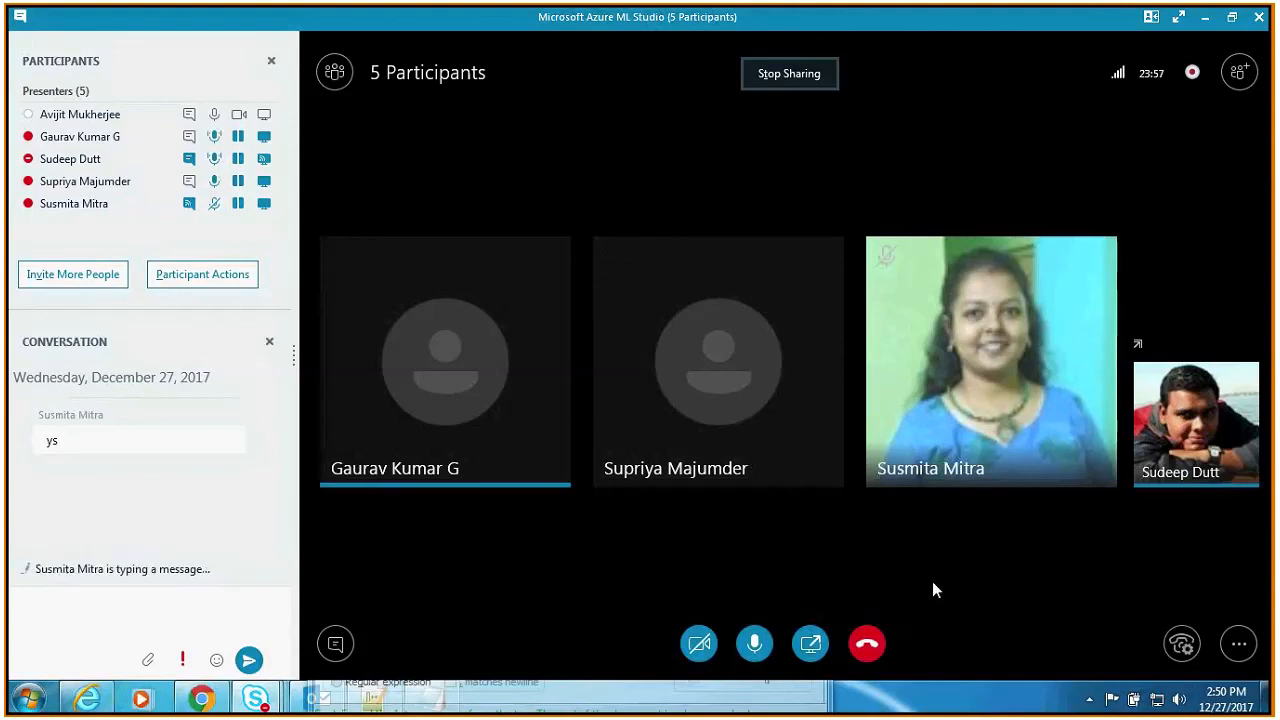
left_click(867, 645)
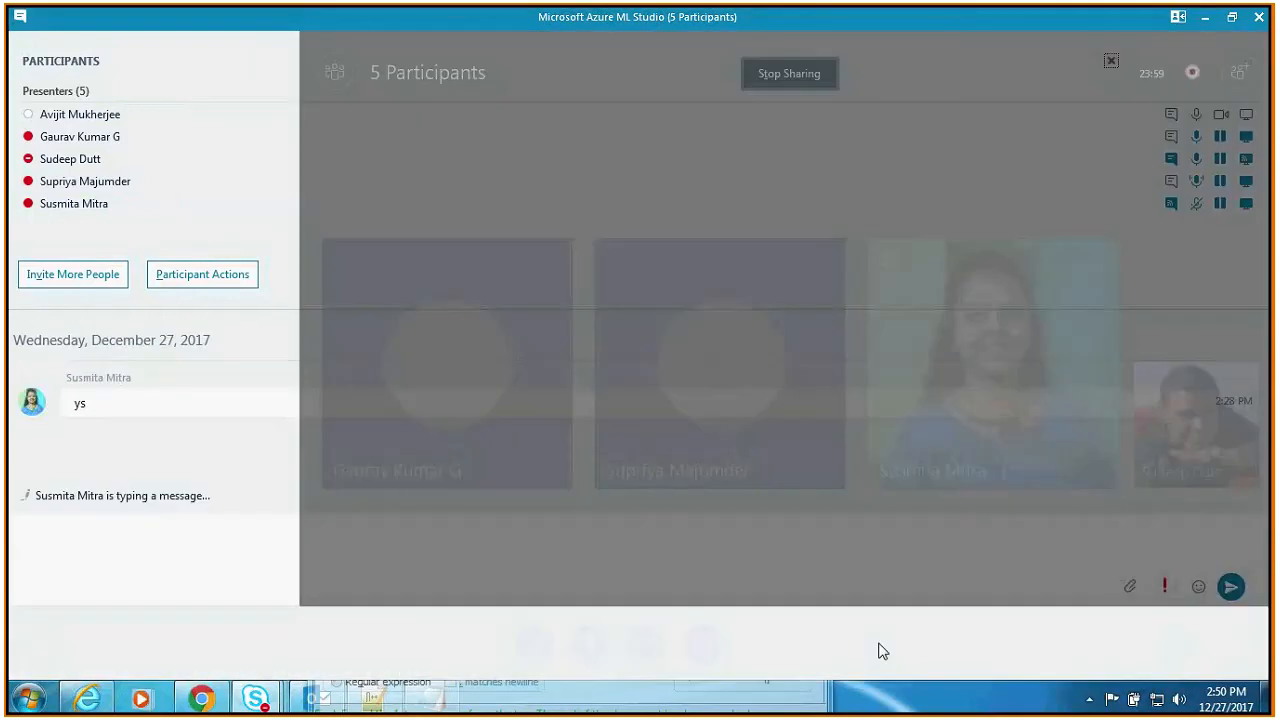